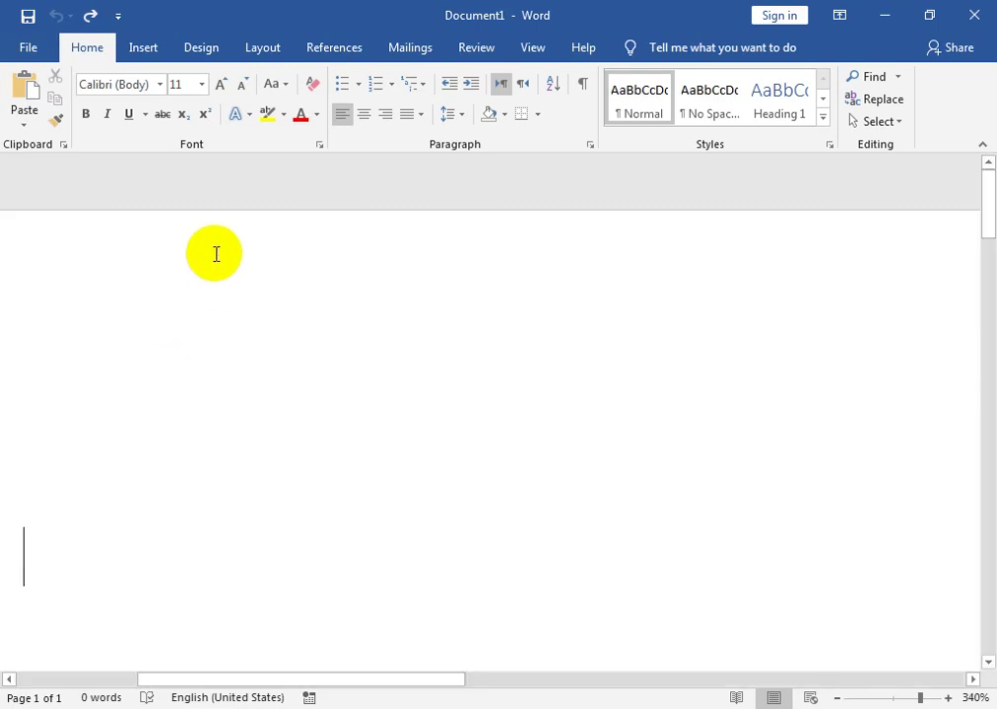
Insert a blue gradient reflection WordArt, shift its box up the page, and zoom out.
left_click(144, 46)
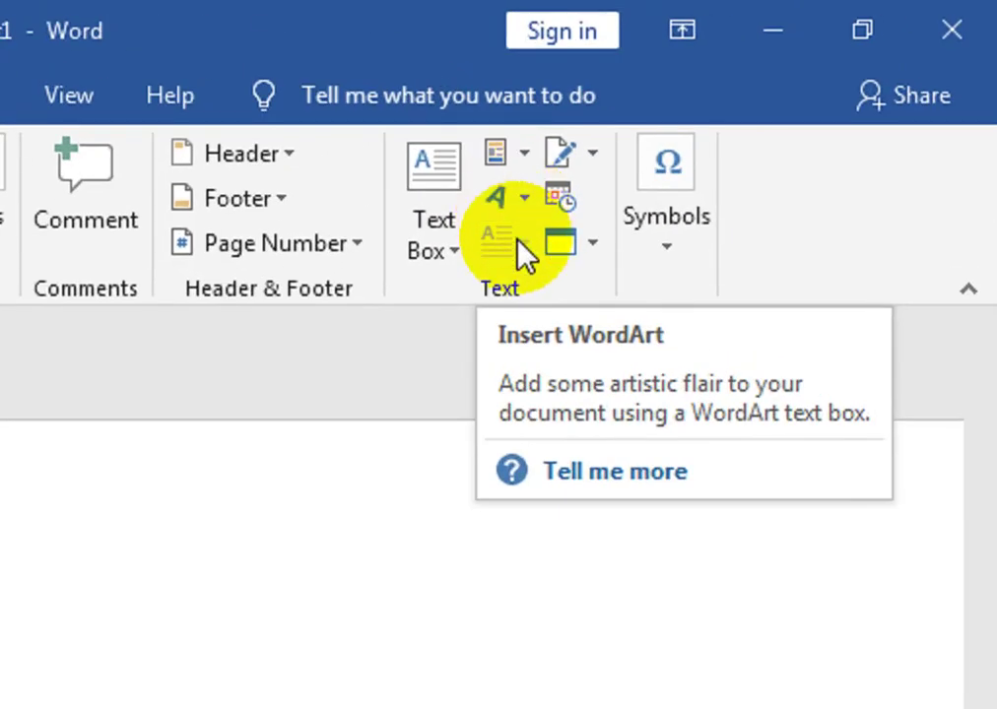
left_click(517, 197)
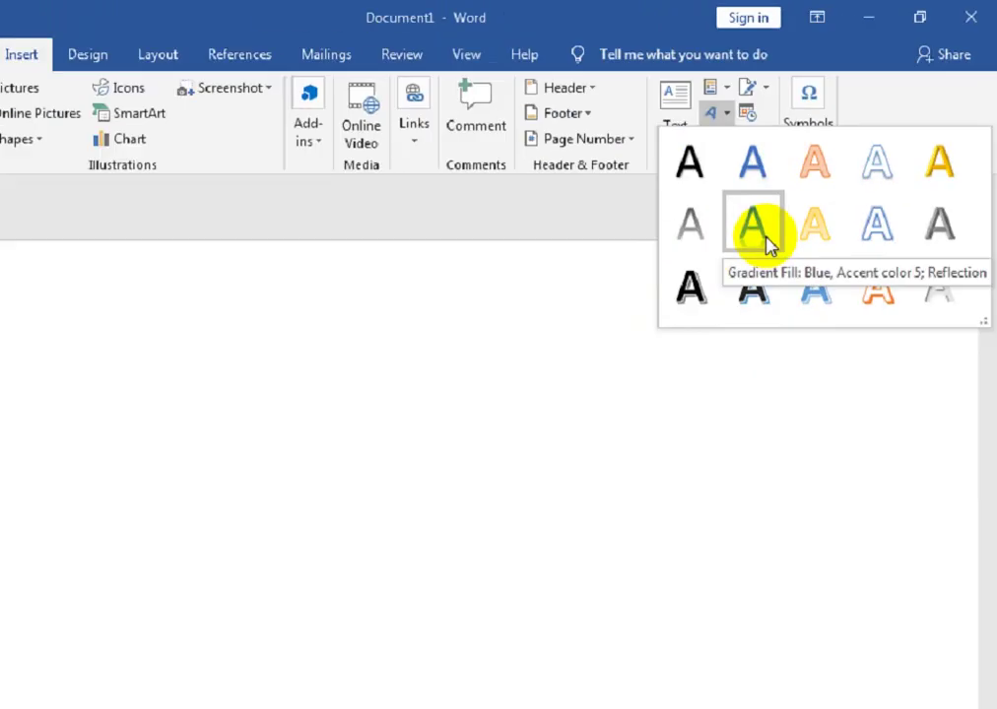
left_click(594, 419)
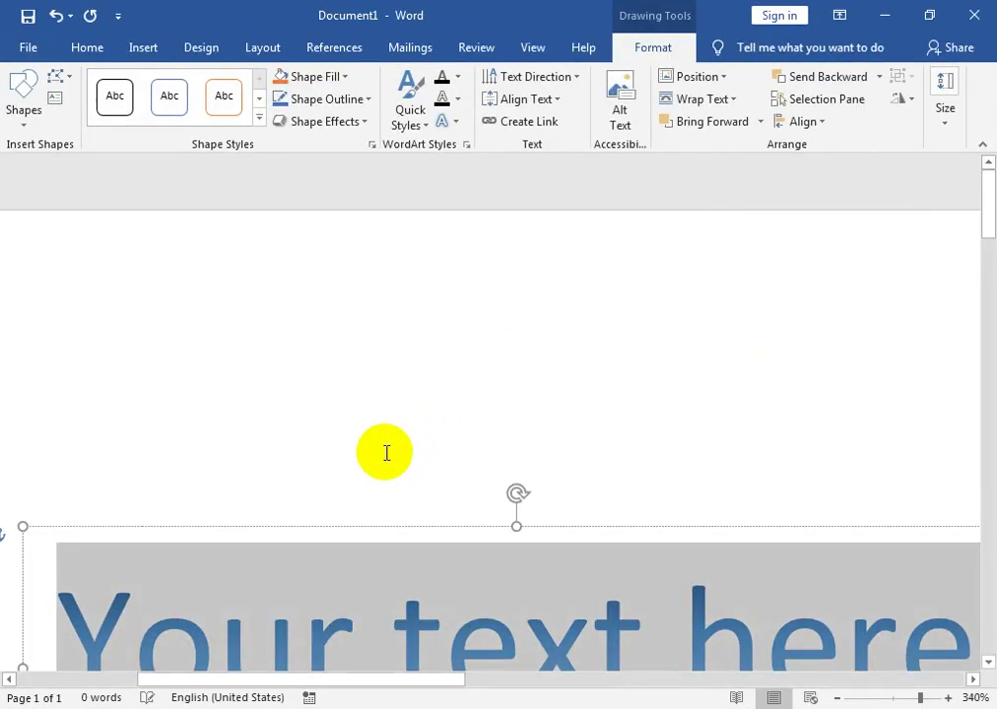
left_click_drag(389, 537, 378, 370)
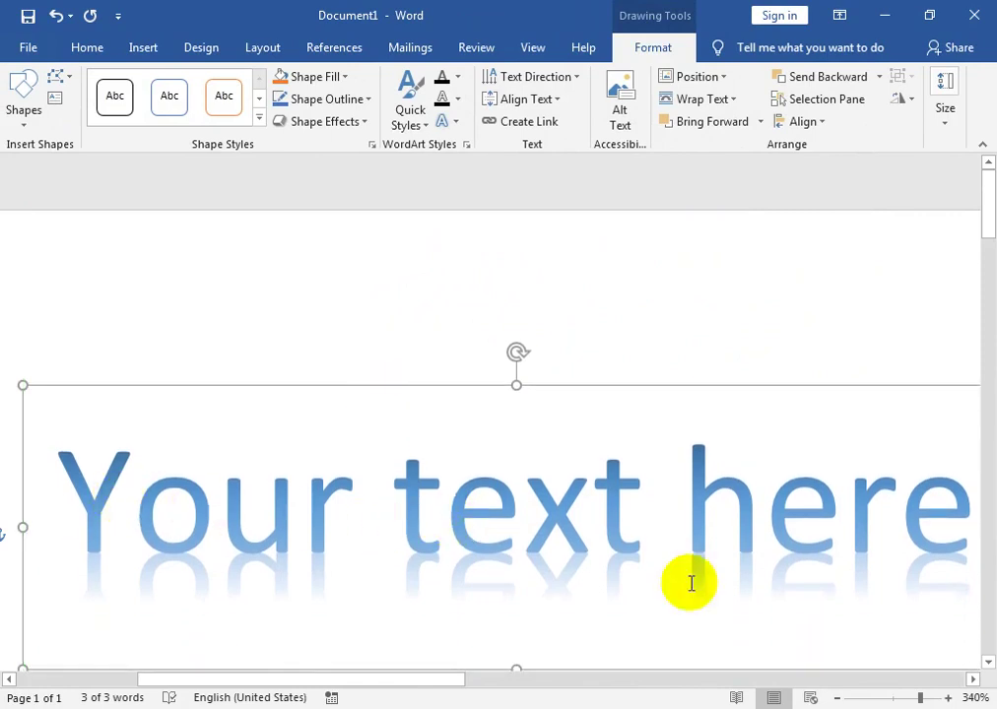
left_click_drag(918, 697, 896, 702)
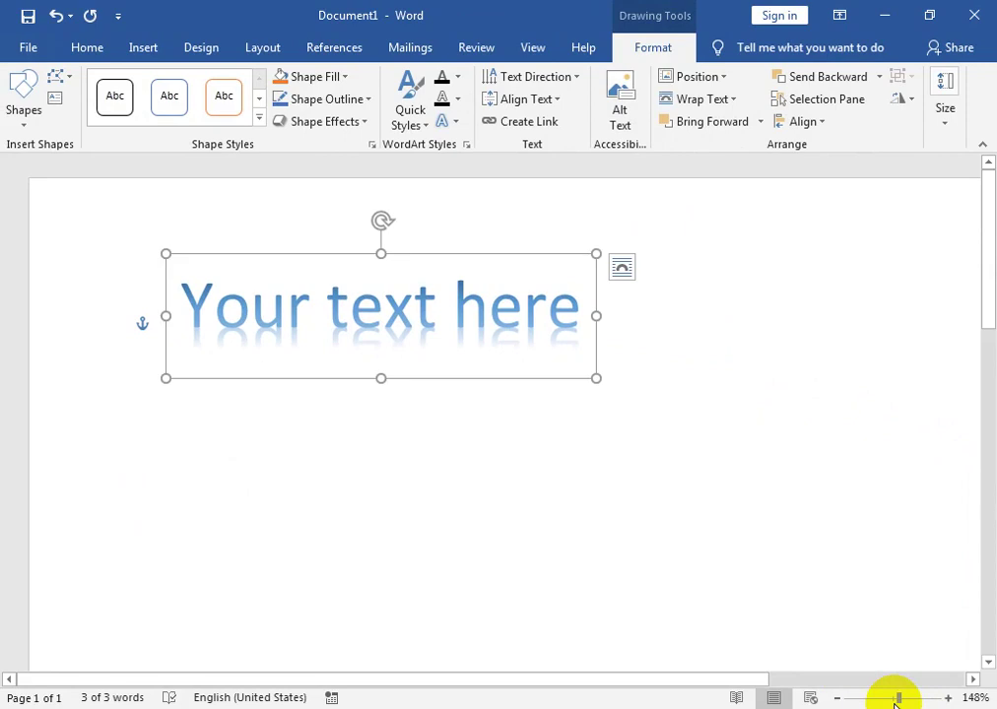
Replace the WordArt placeholder with 'LOGO DESIGN', correcting typos and the spacing between words.
left_click(346, 301)
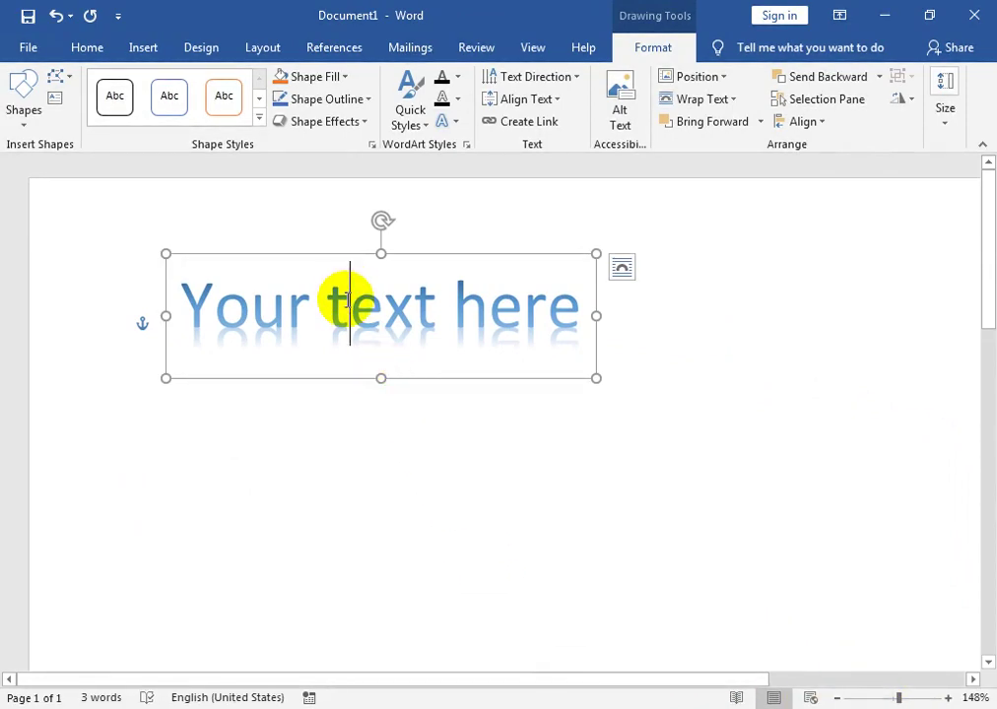
key("Right")
key("Right")
key("Right")
key("Right")
key("Right")
key("Right")
key("BackSpace")
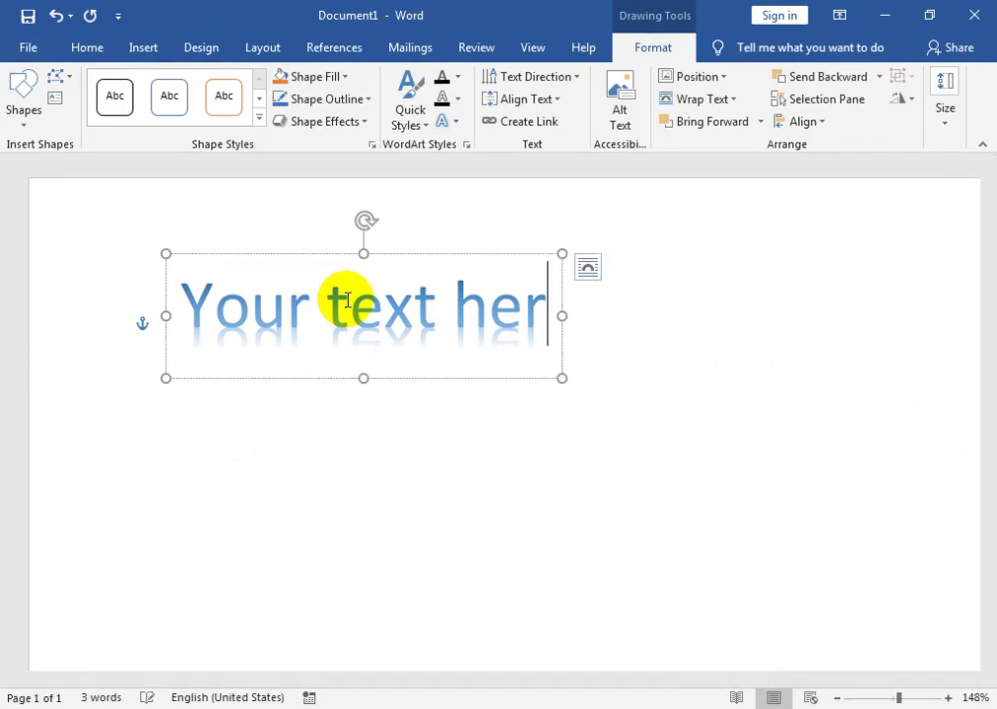
key("BackSpace")
key("BackSpace")
key("BackSpace")
key("BackSpace")
key("BackSpace")
key("BackSpace")
key("BackSpace")
key("BackSpace")
key("BackSpace")
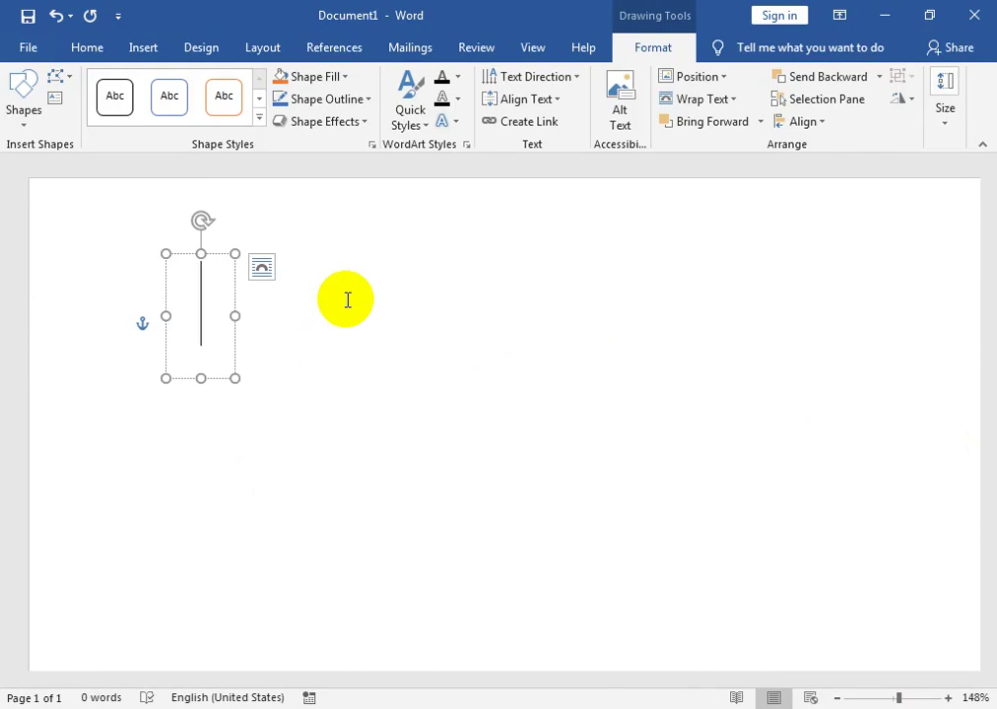
type("log")
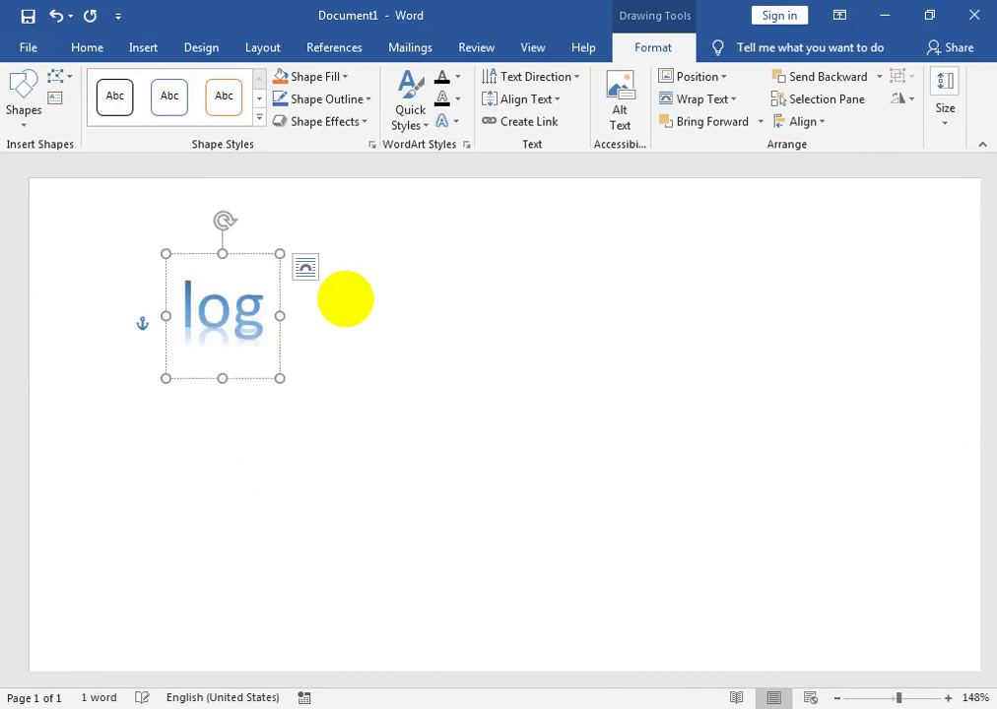
key("BackSpace")
key("BackSpace")
key("BackSpace")
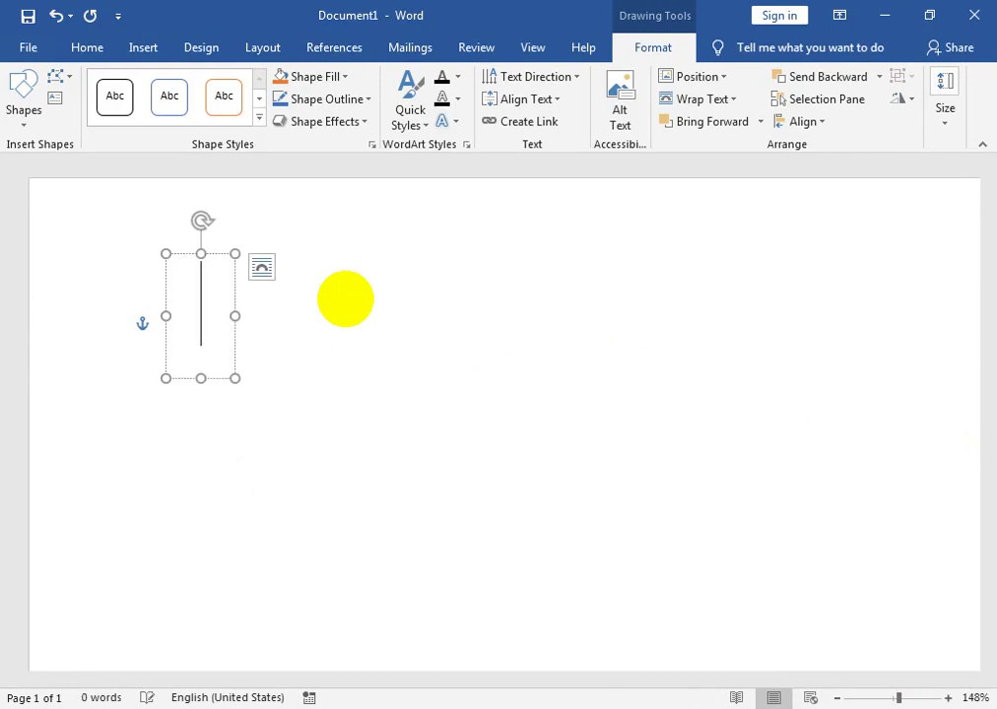
type("LOGO")
key("BackSpace")
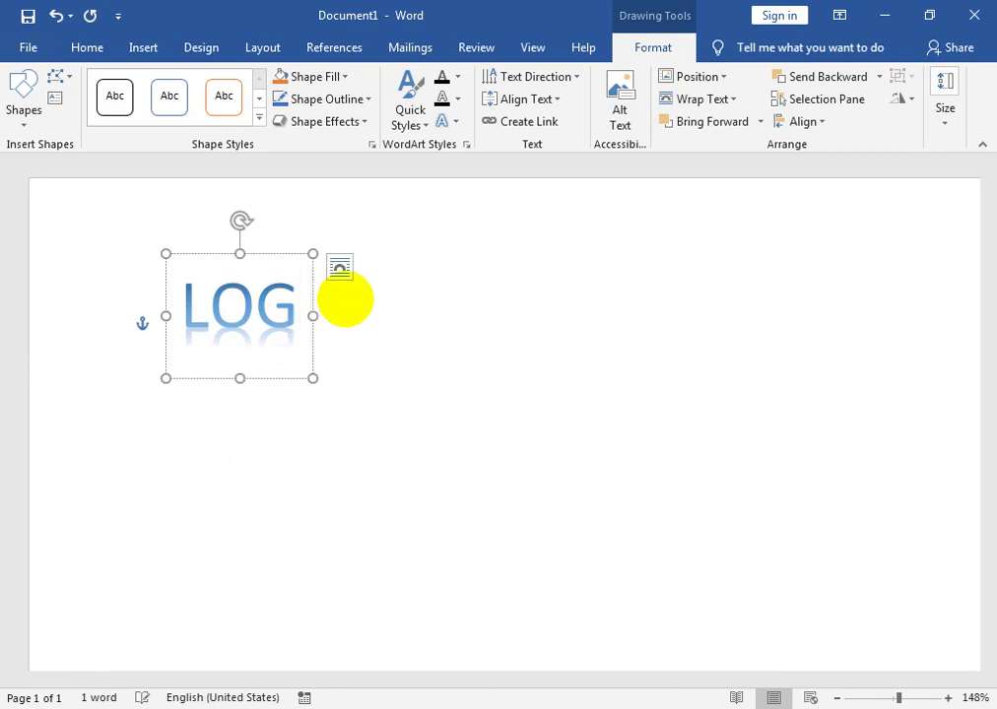
type("DESIGN")
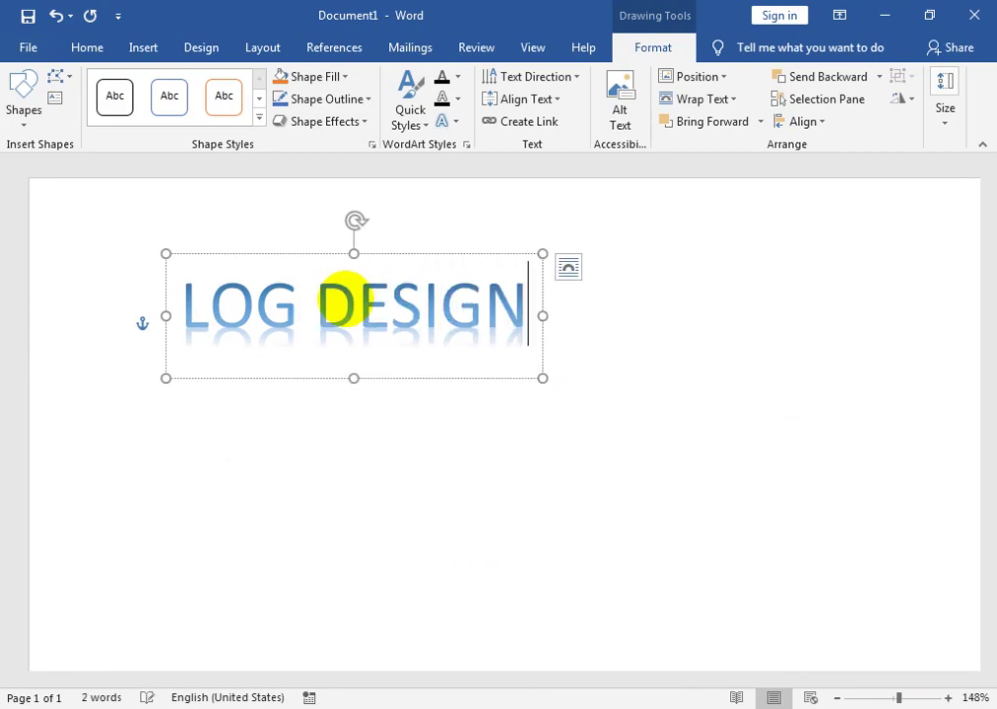
left_click(229, 252)
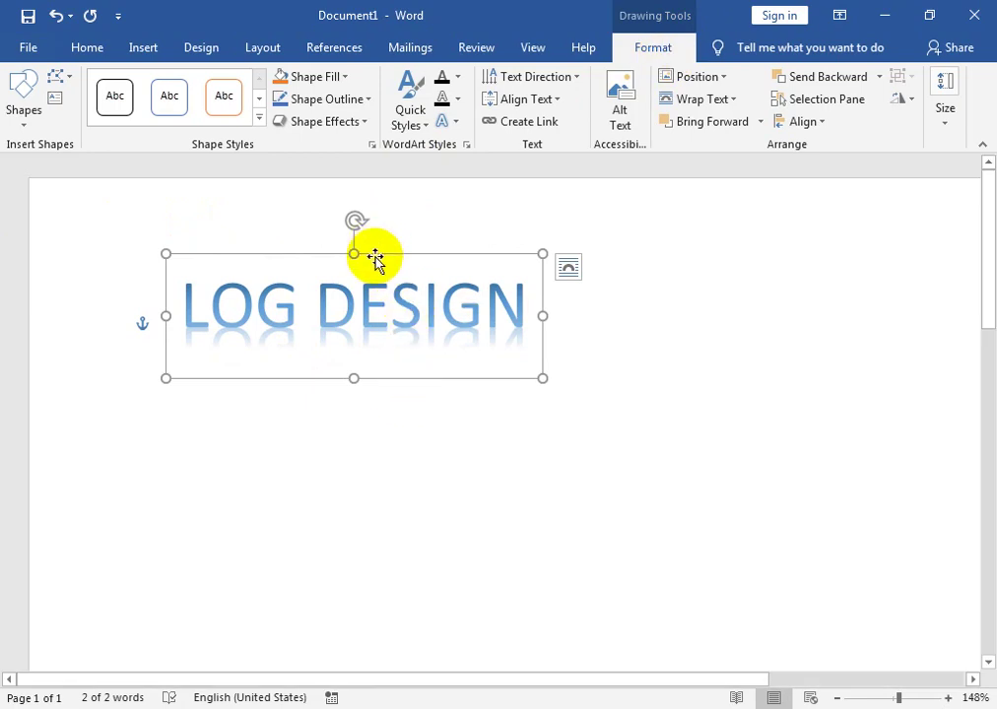
left_click(302, 296)
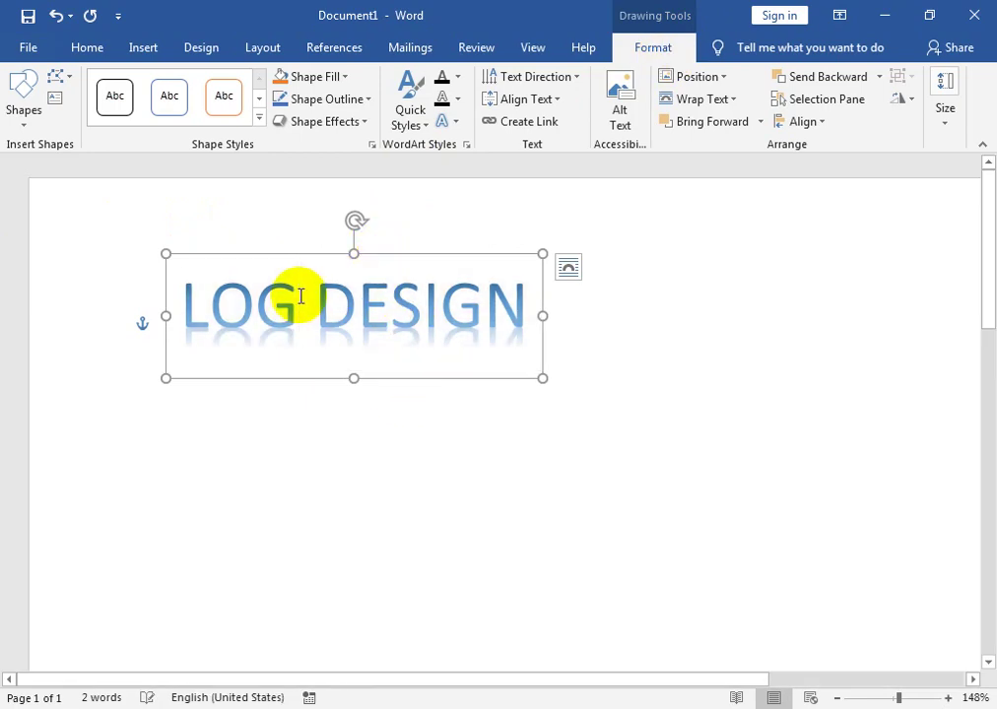
type("O")
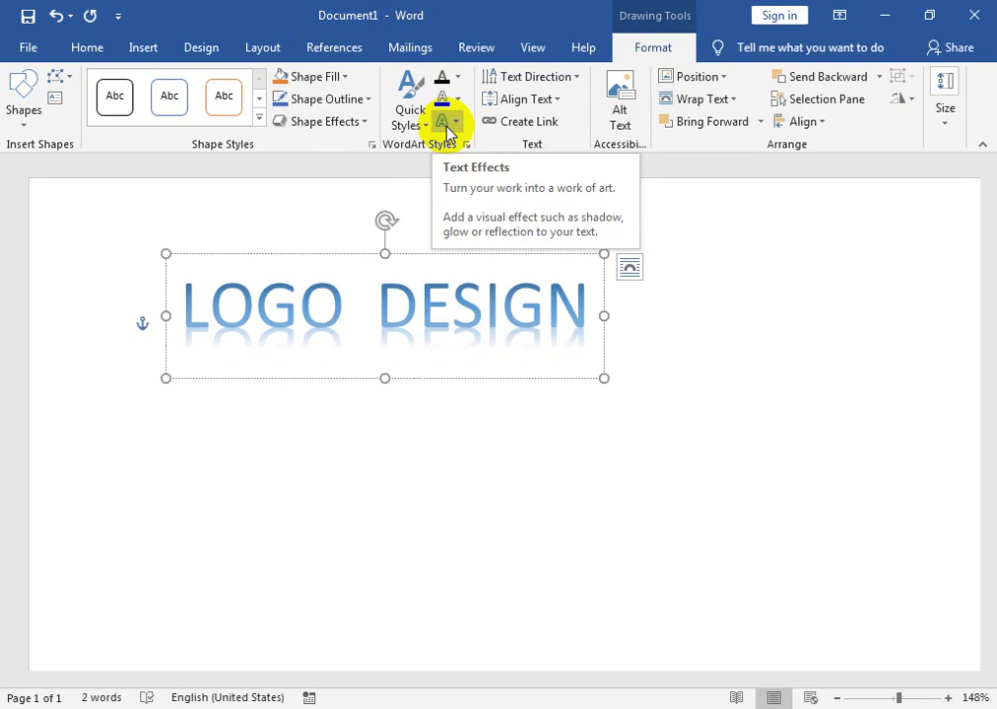
Preview the Transform text effects without applying one, then delete the LOGO DESIGN WordArt.
left_click(448, 129)
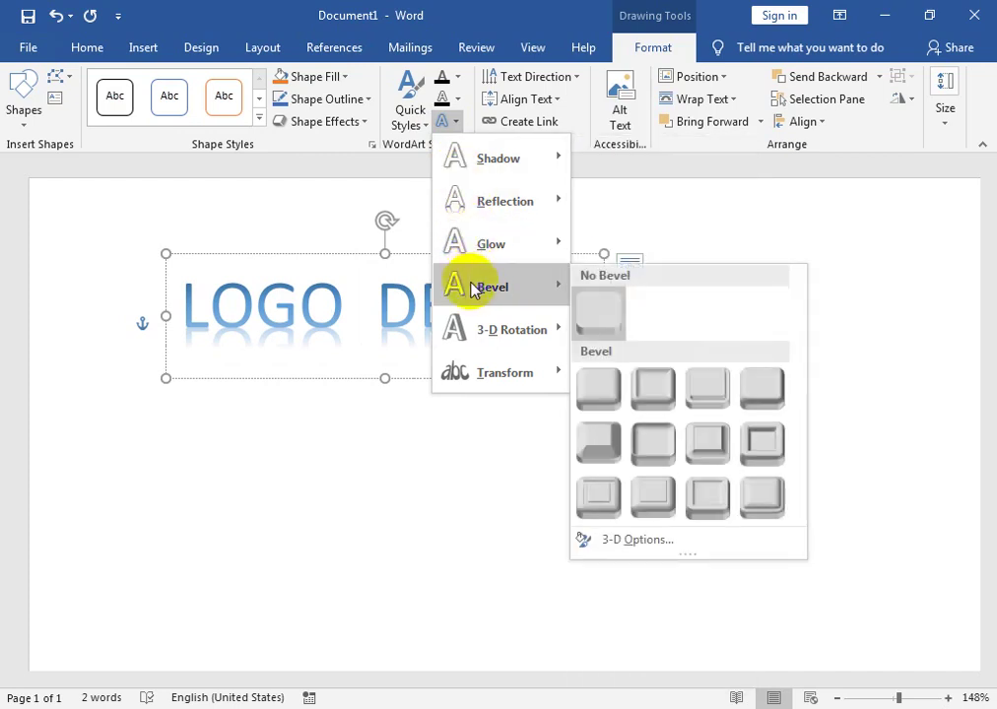
mouse_move(503, 371)
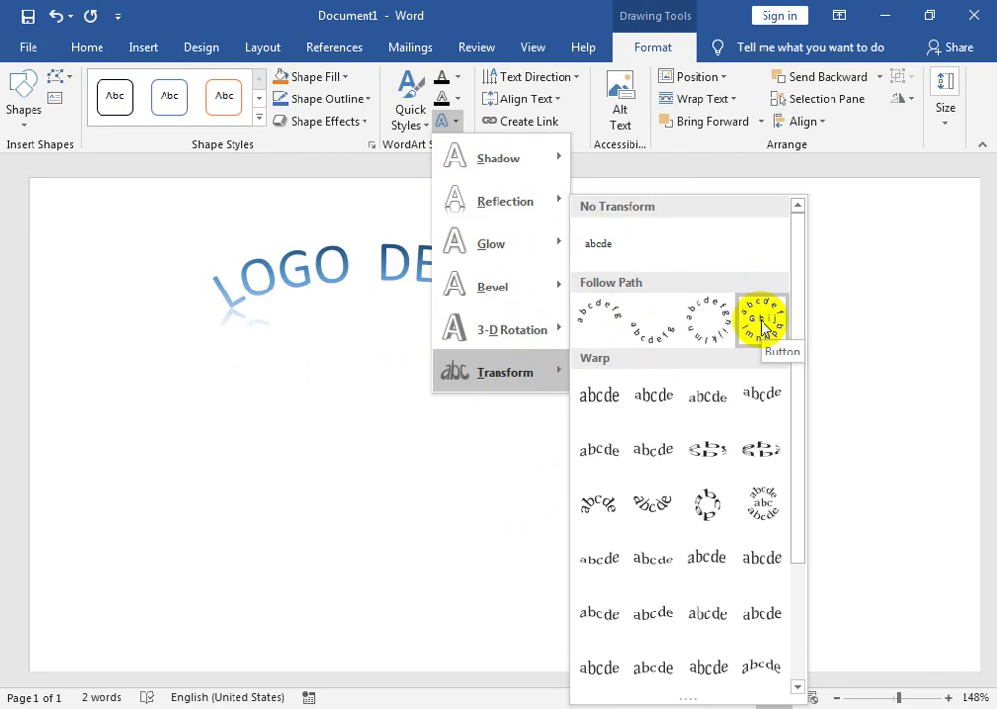
left_click(891, 301)
left_click(492, 254)
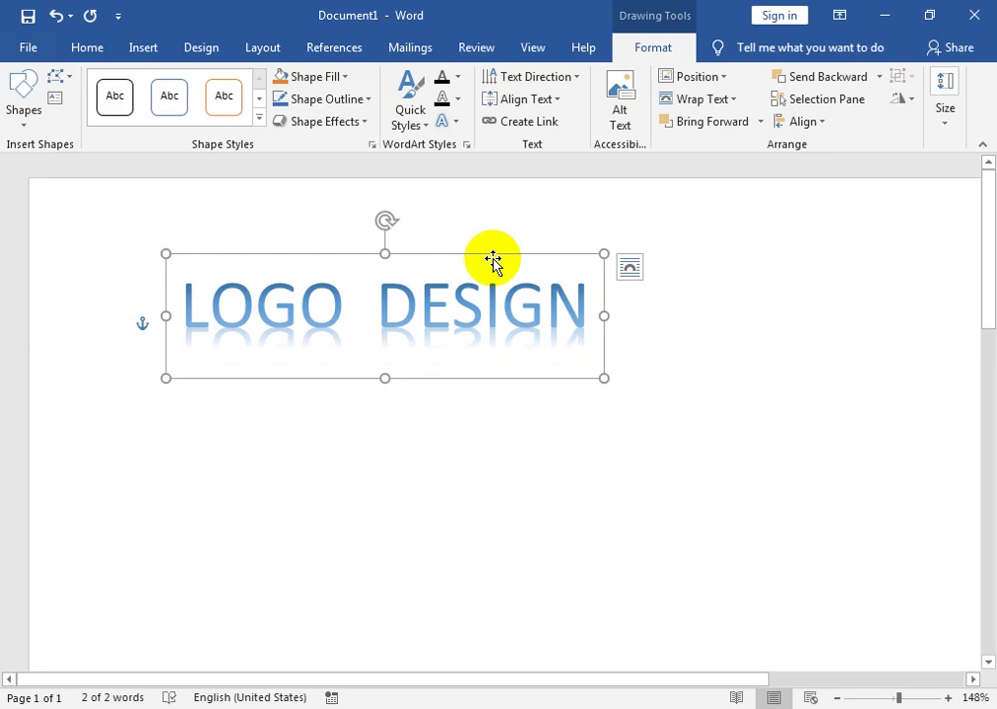
key("Delete")
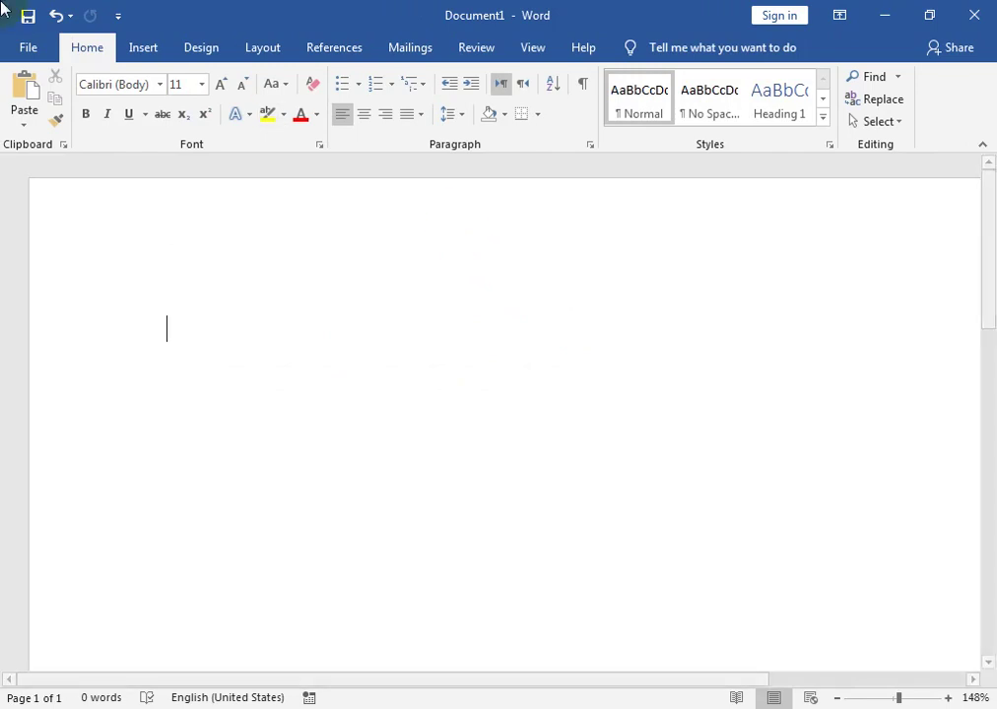
Draw a Circle: Hollow ring on the page, position it, and widen its centre hole.
left_click(146, 49)
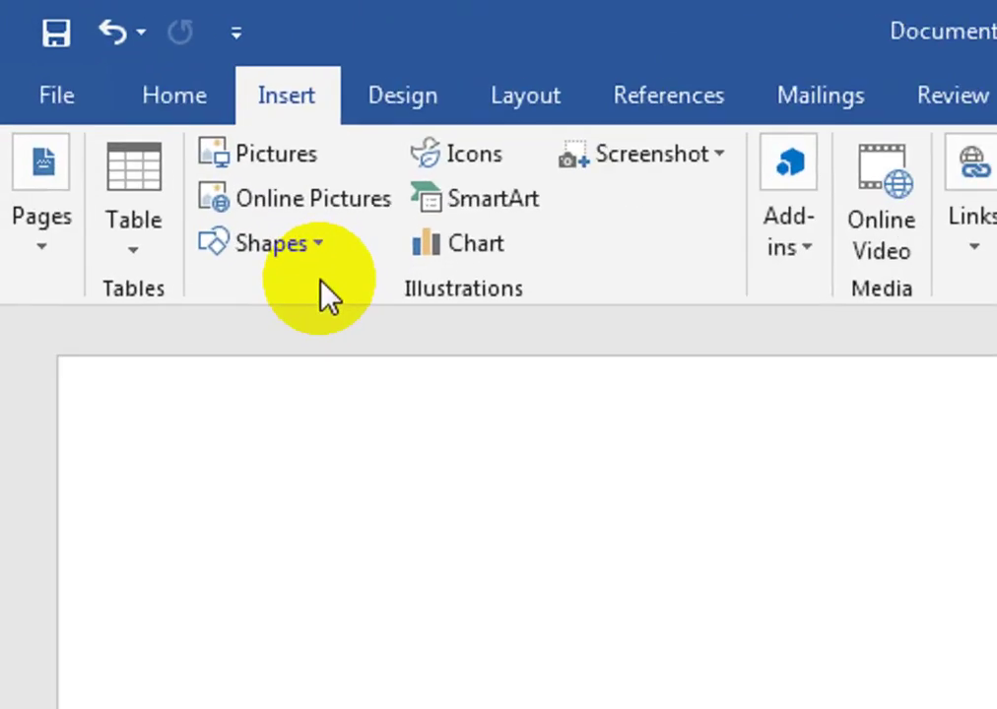
left_click(160, 126)
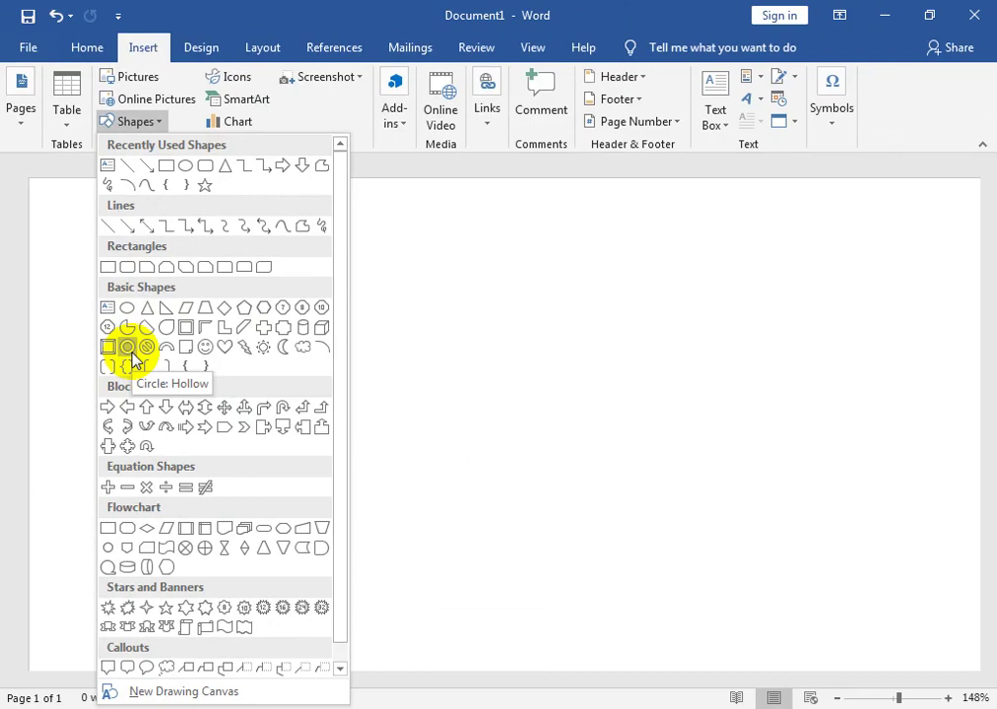
left_click(131, 353)
left_click_drag(425, 333, 696, 638)
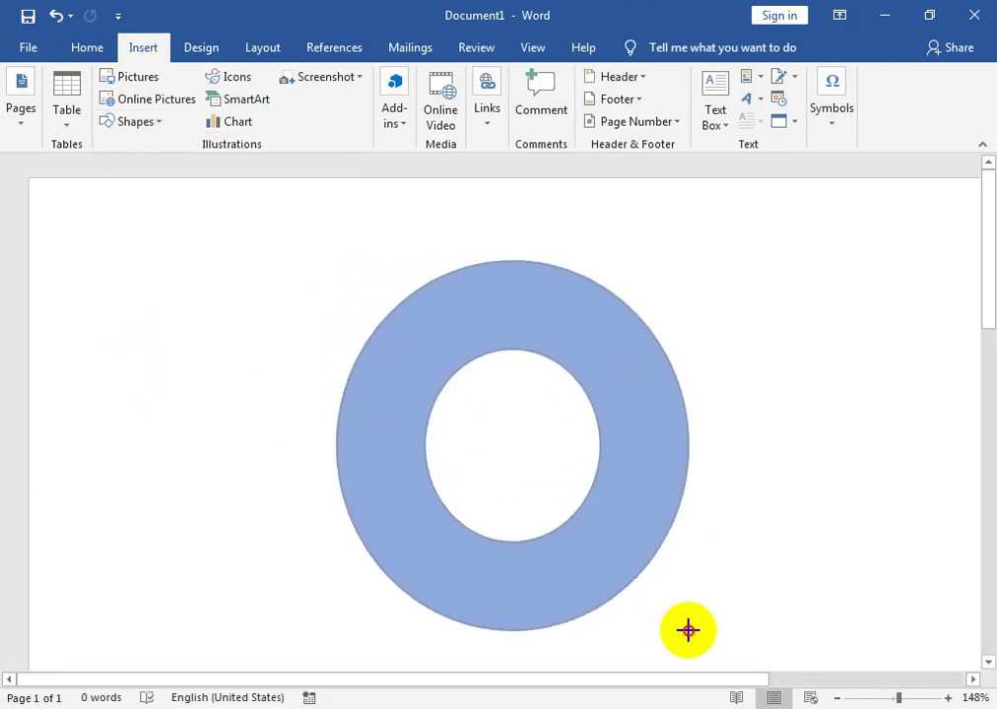
left_click_drag(445, 383, 342, 328)
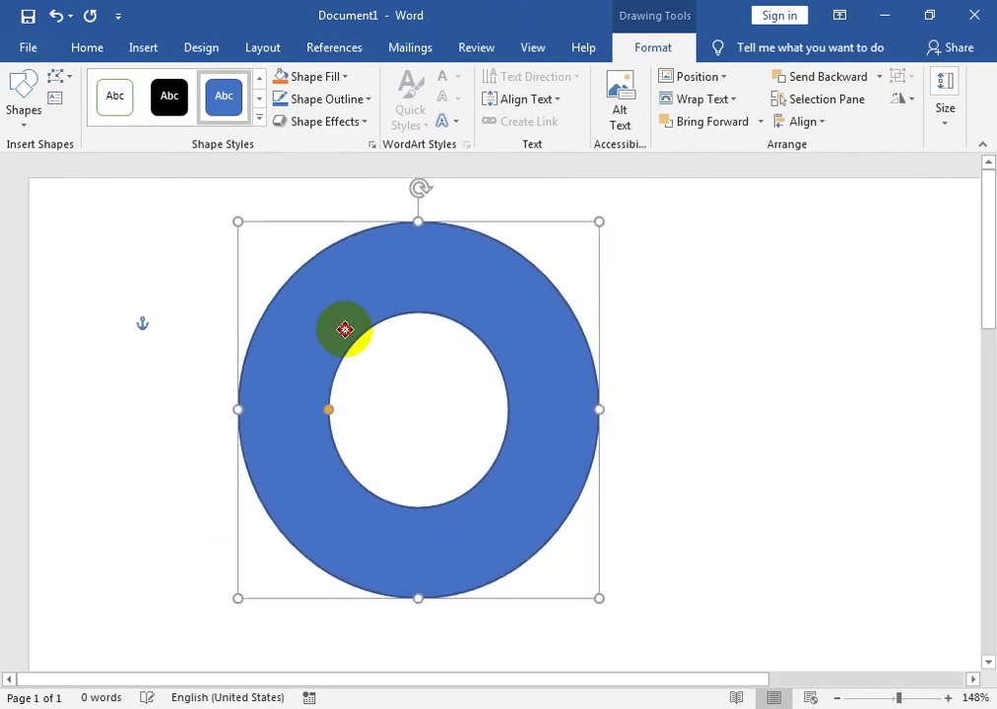
left_click_drag(341, 328, 345, 329)
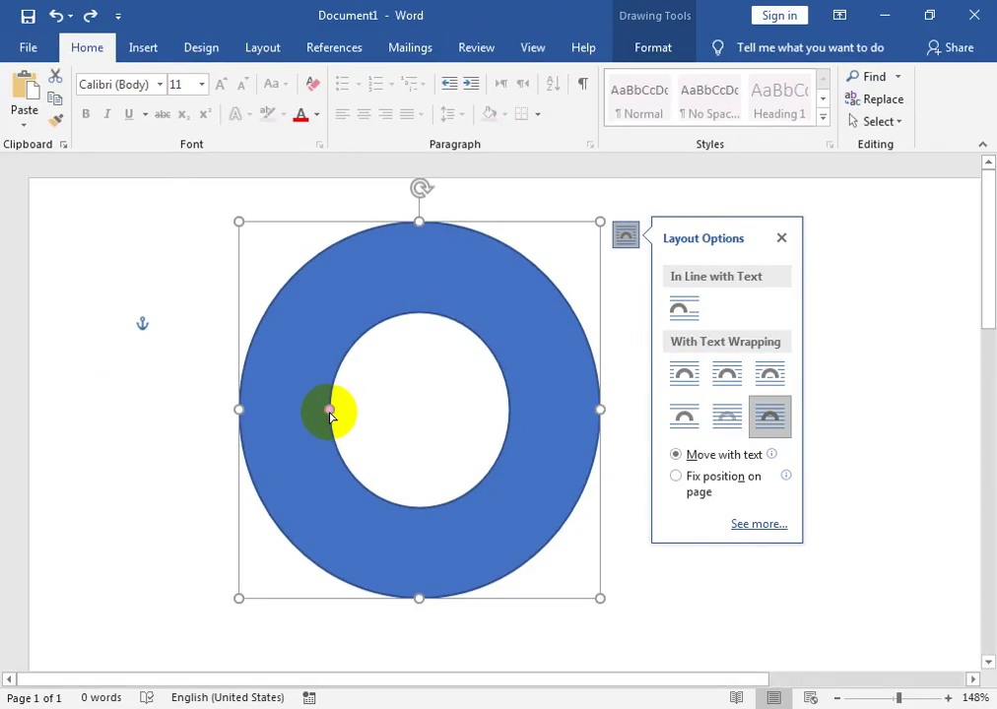
mouse_move(330, 410)
left_mouse_down()
mouse_move(288, 422)
mouse_move(303, 409)
left_mouse_up()
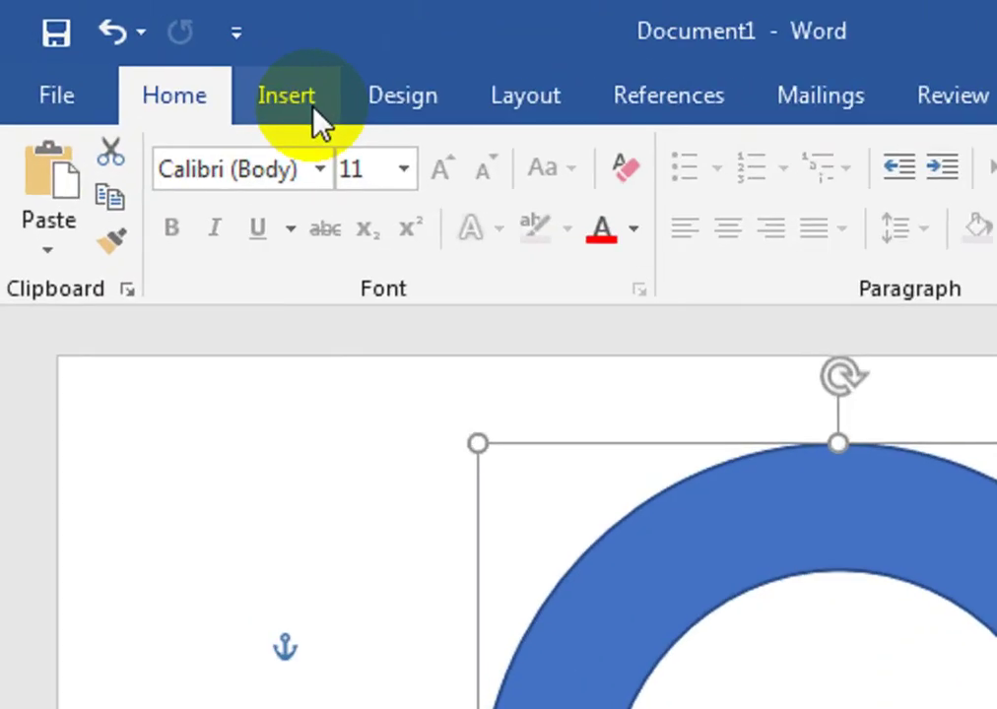
Insert a blue gradient WordArt over the ring and set its text wrapping.
left_click(314, 111)
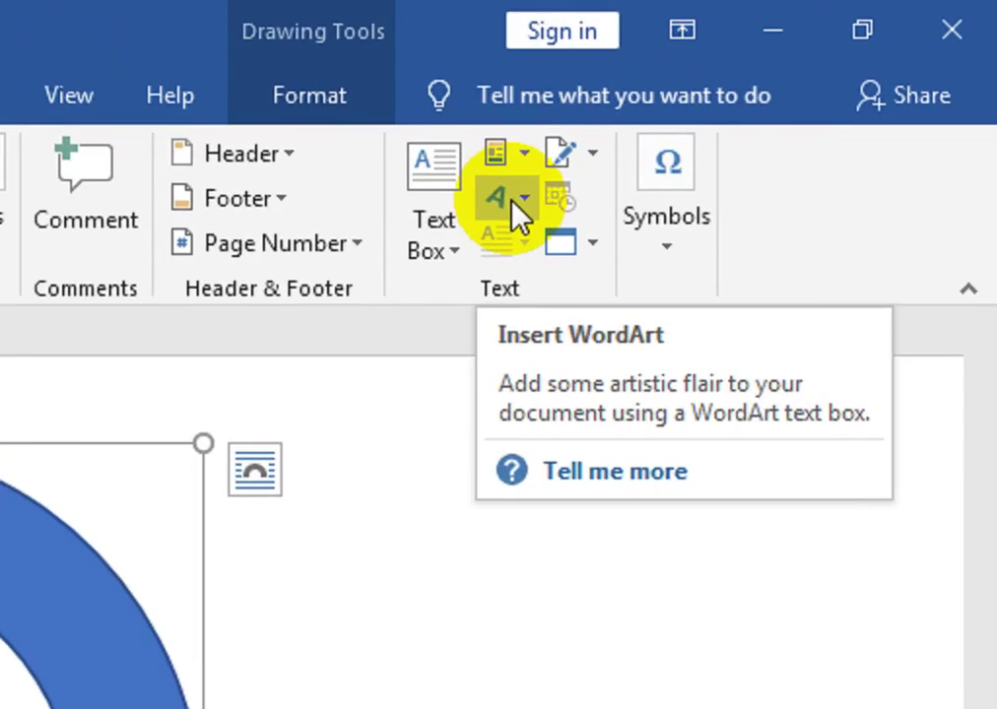
left_click(511, 202)
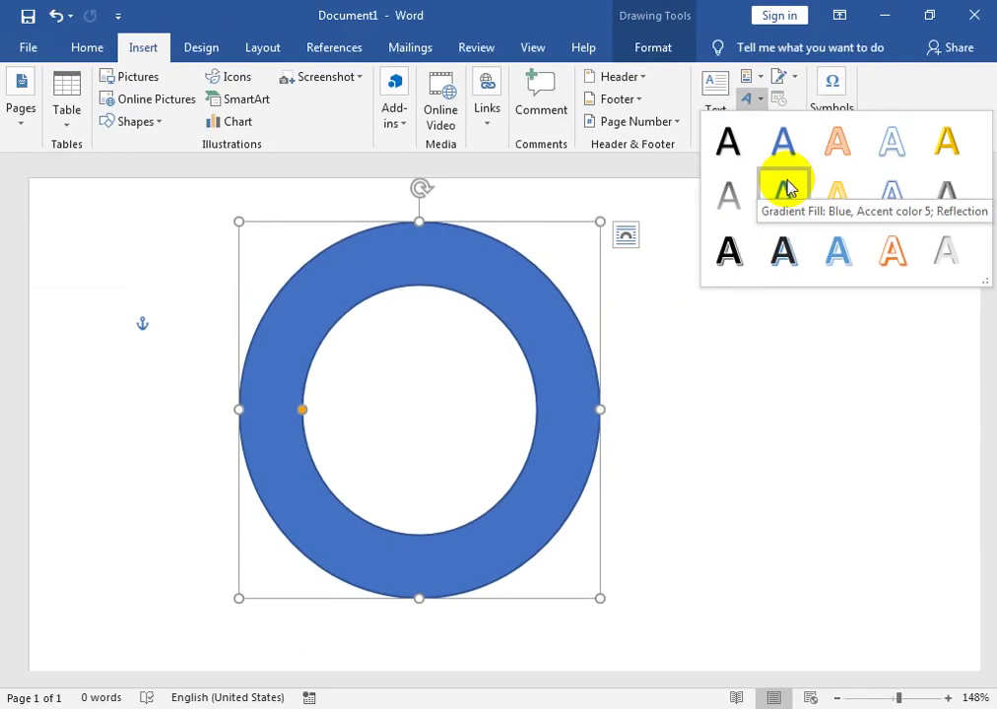
left_click(785, 189)
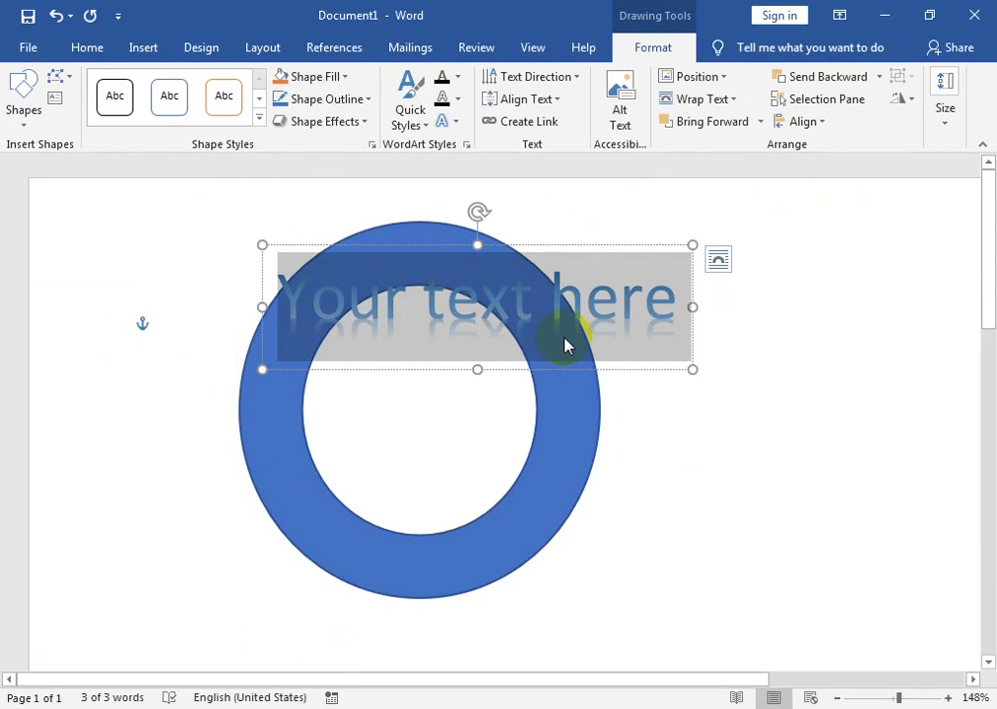
left_click(718, 259)
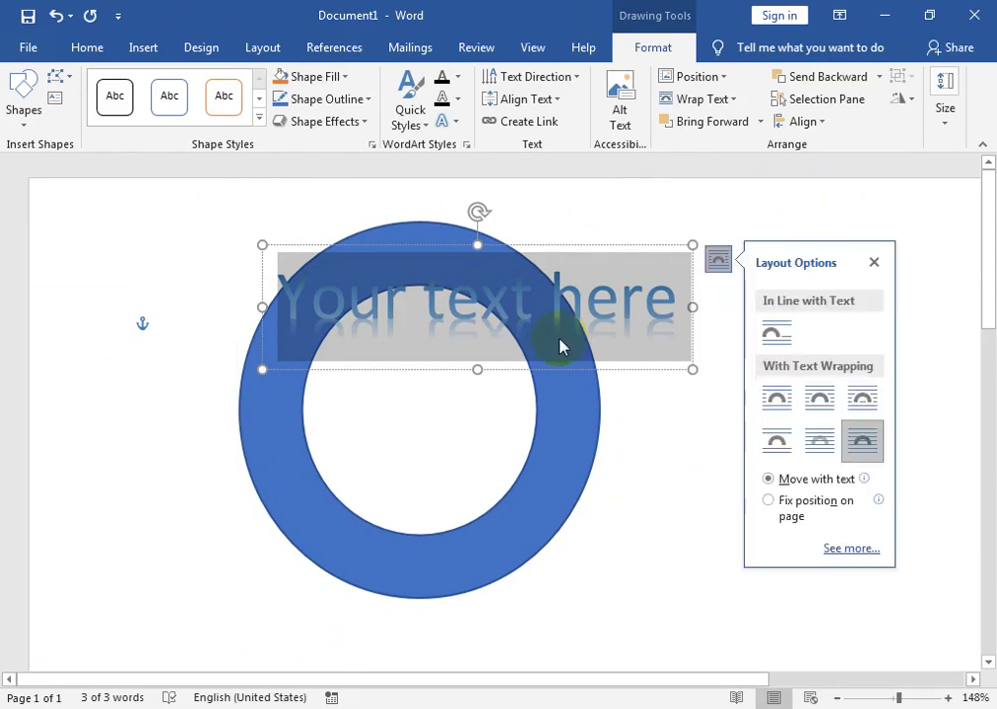
key("Right")
key("Down")
key("Right")
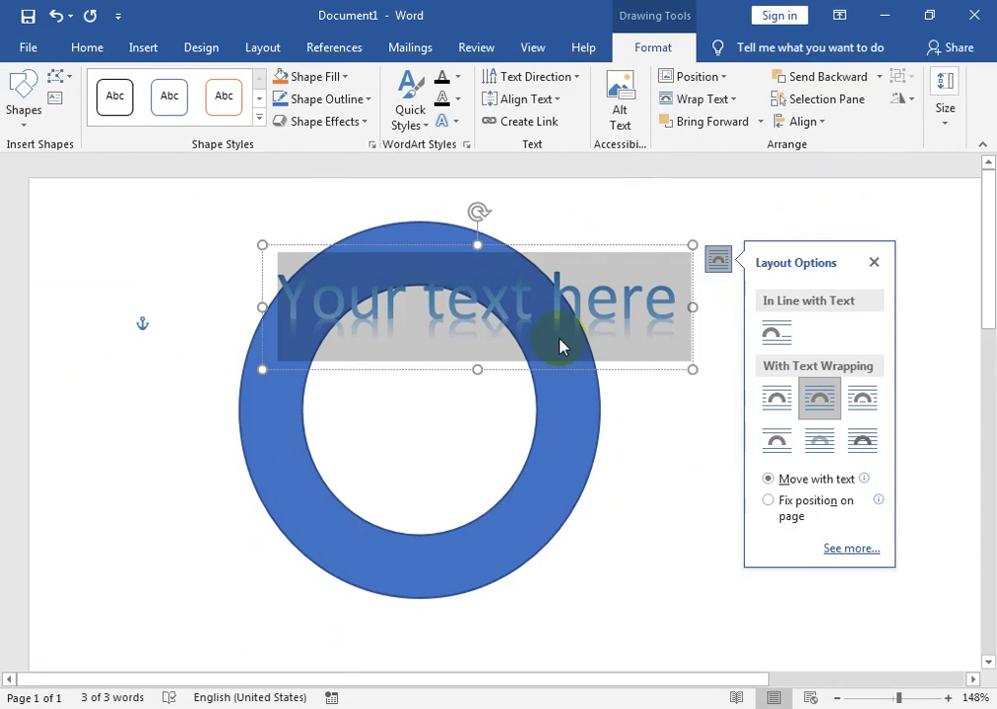
Replace the placeholder with 'CITY PUBLIC SCHOOL' and select the WordArt box.
left_click(558, 345)
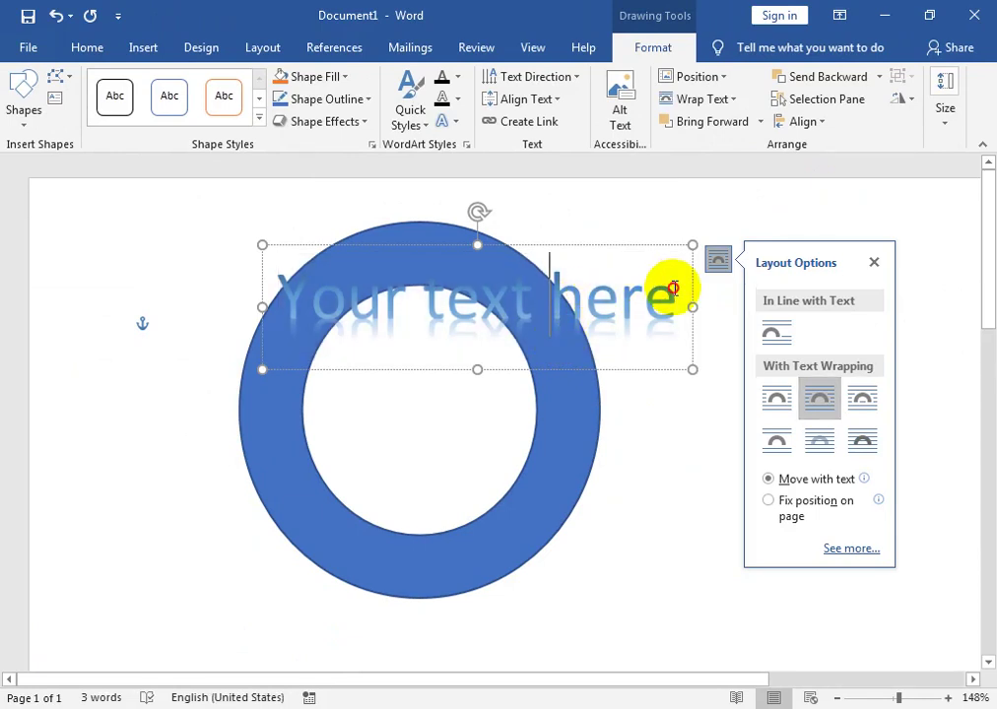
left_click_drag(672, 289, 188, 302)
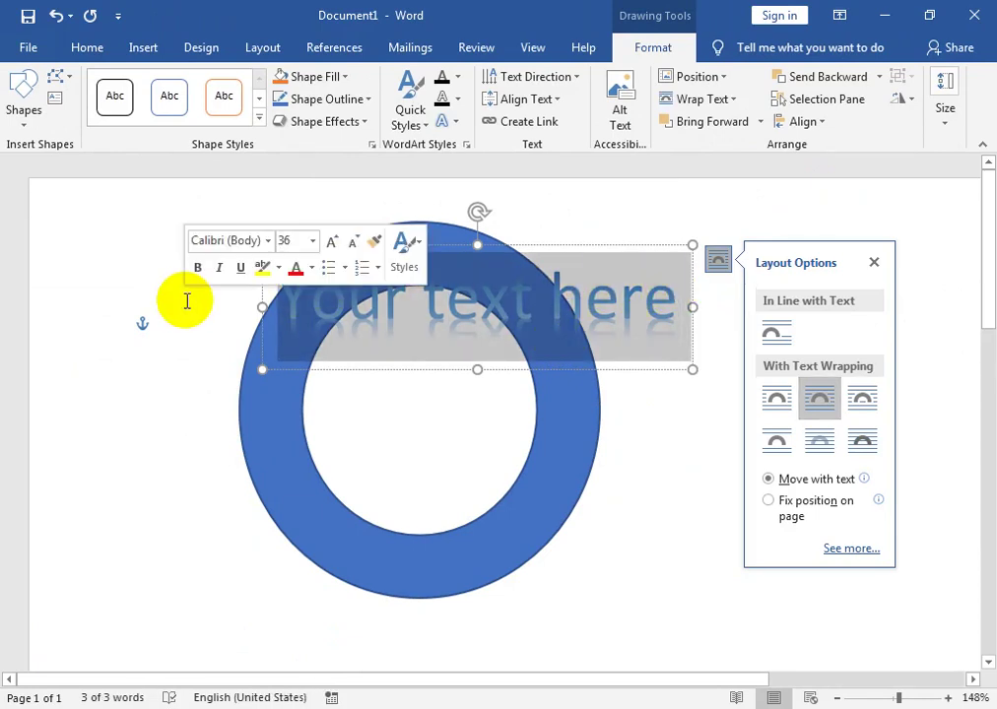
key("Delete")
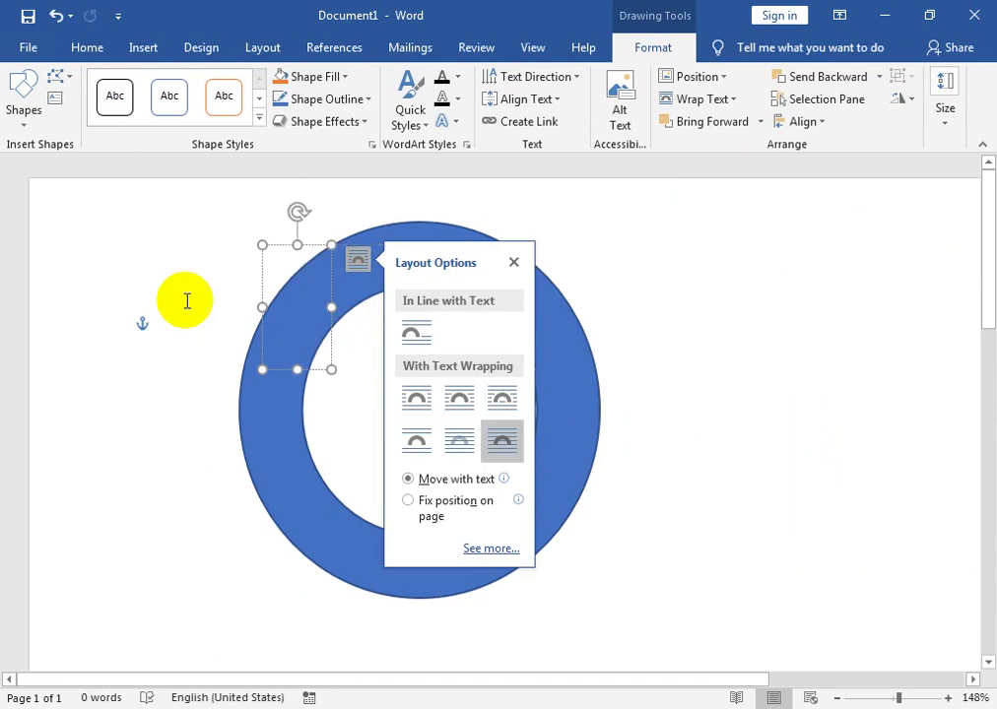
type("CITY PU")
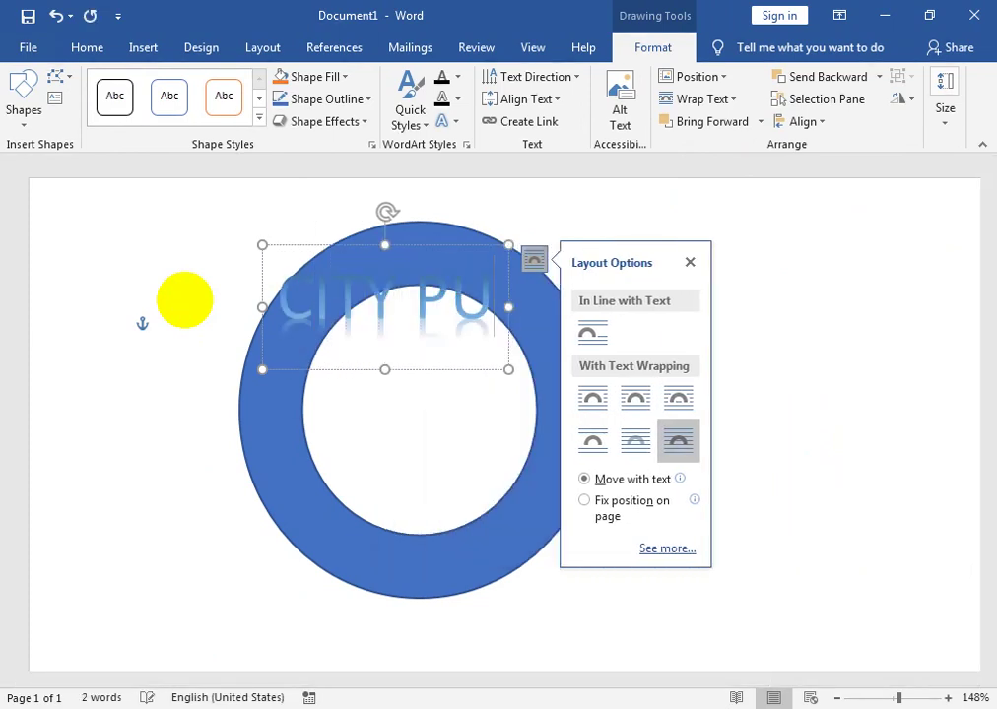
type("BLIC SC")
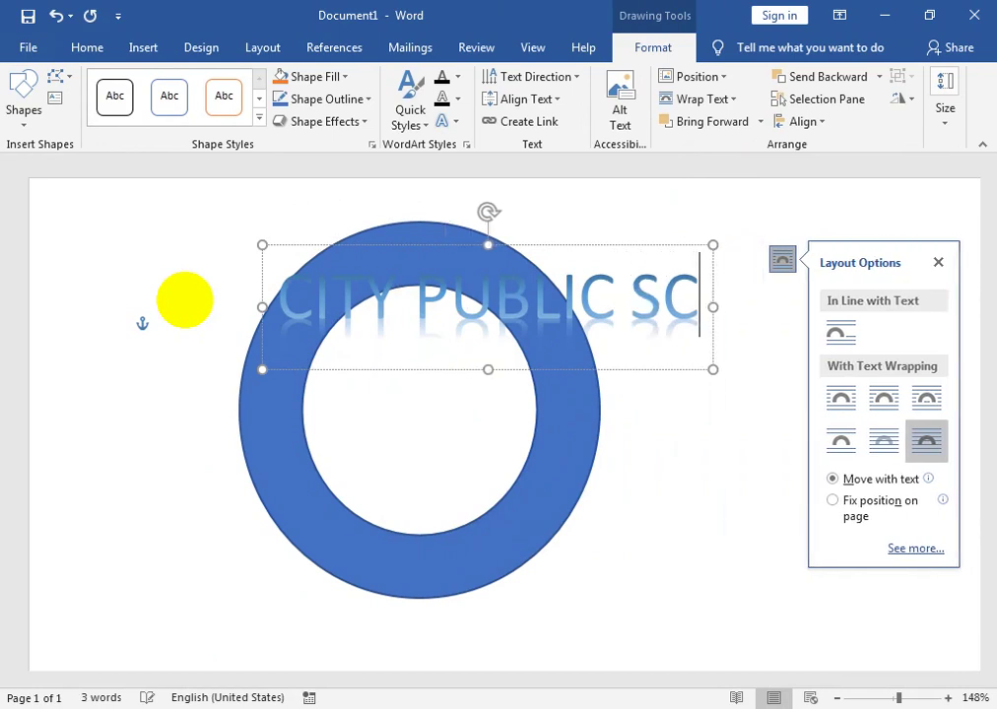
type("HOOL")
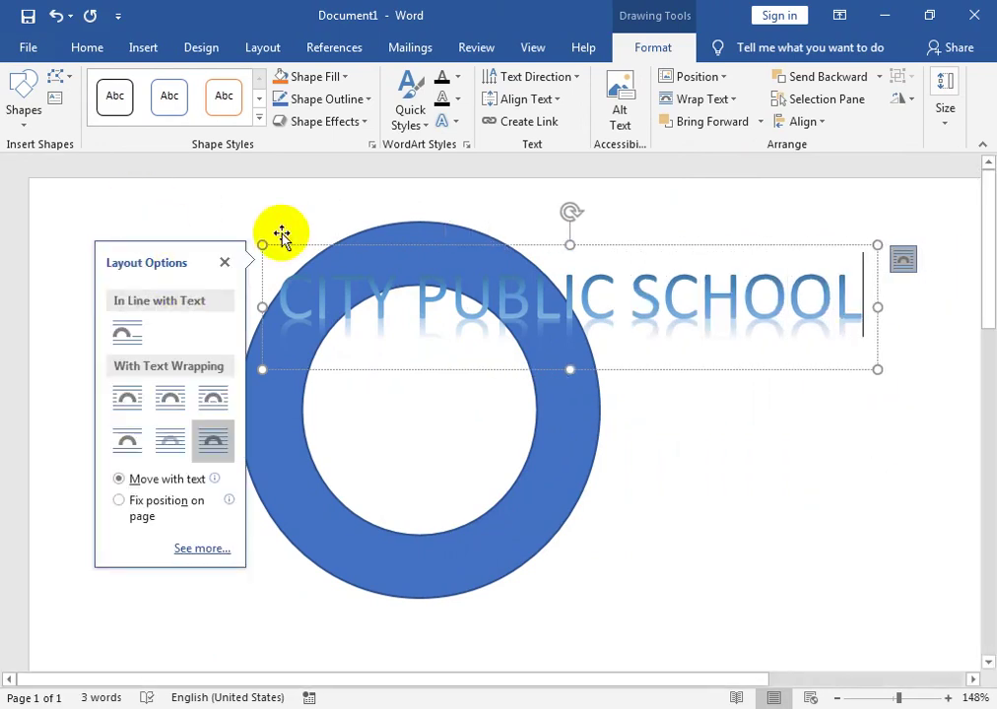
left_click(328, 253)
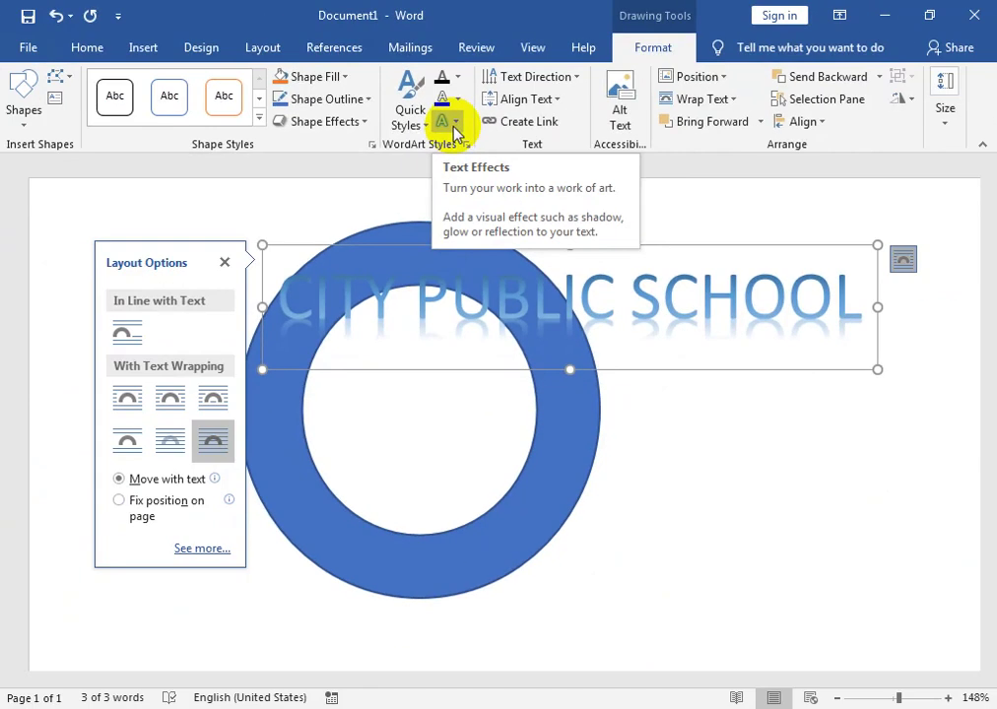
Apply the Follow Path Arch transform and reshape the arch over the ring.
left_click(453, 126)
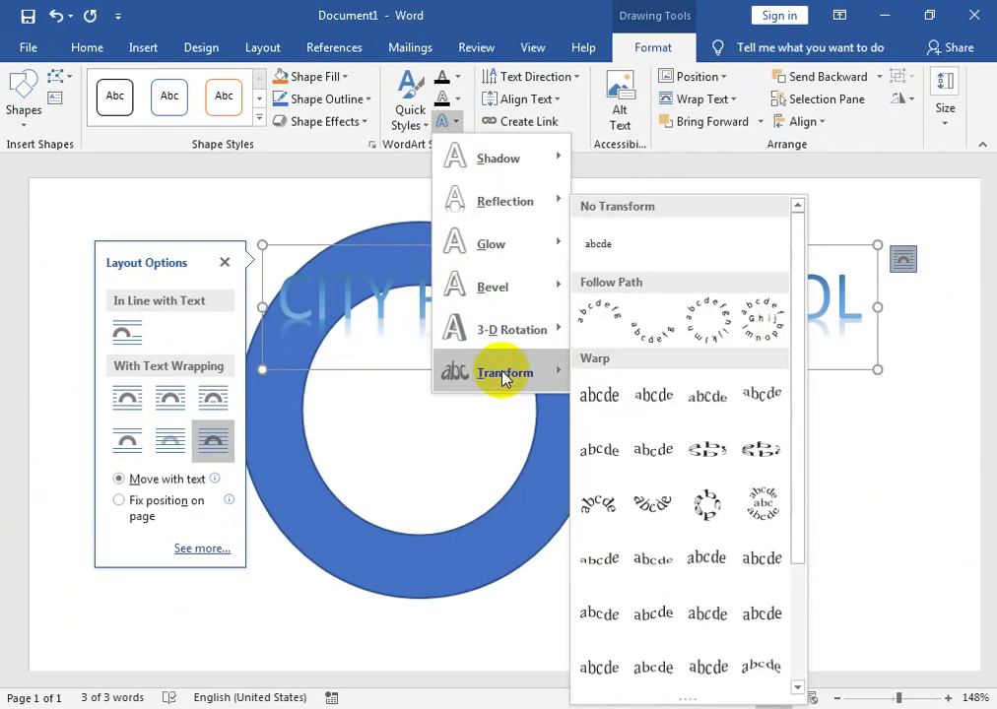
left_click(741, 317)
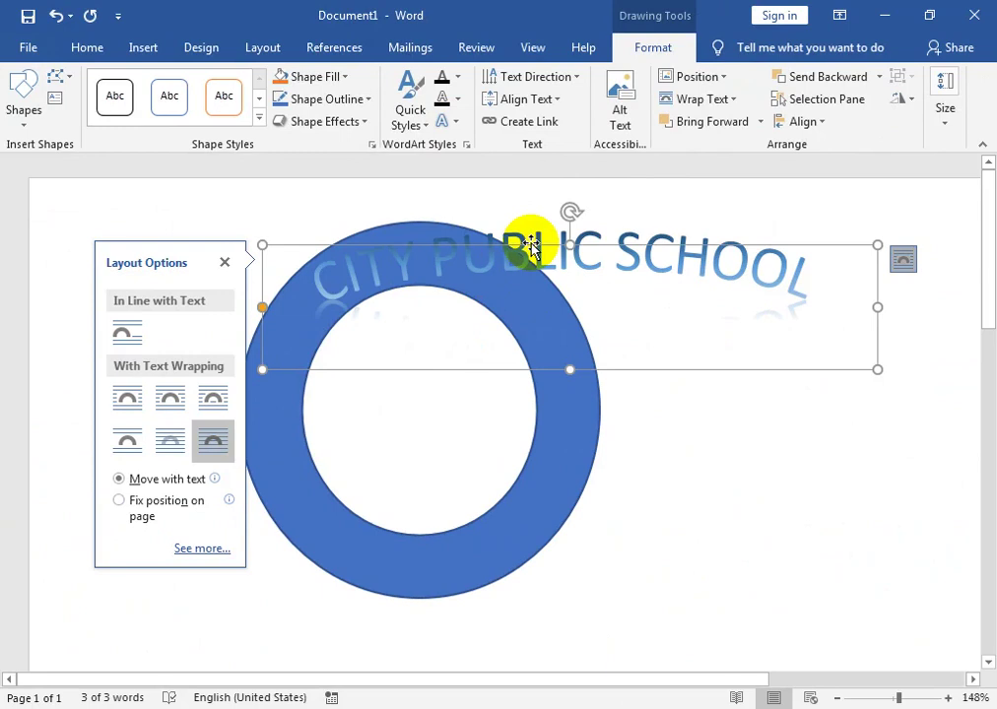
left_click_drag(532, 245, 379, 280)
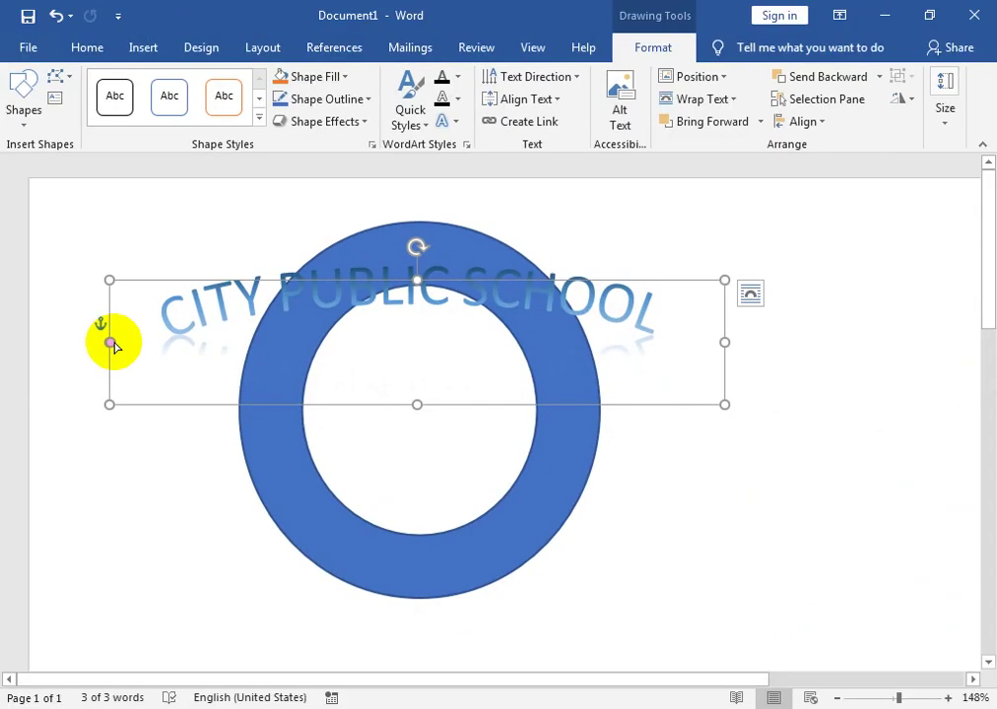
left_click_drag(113, 343, 113, 363)
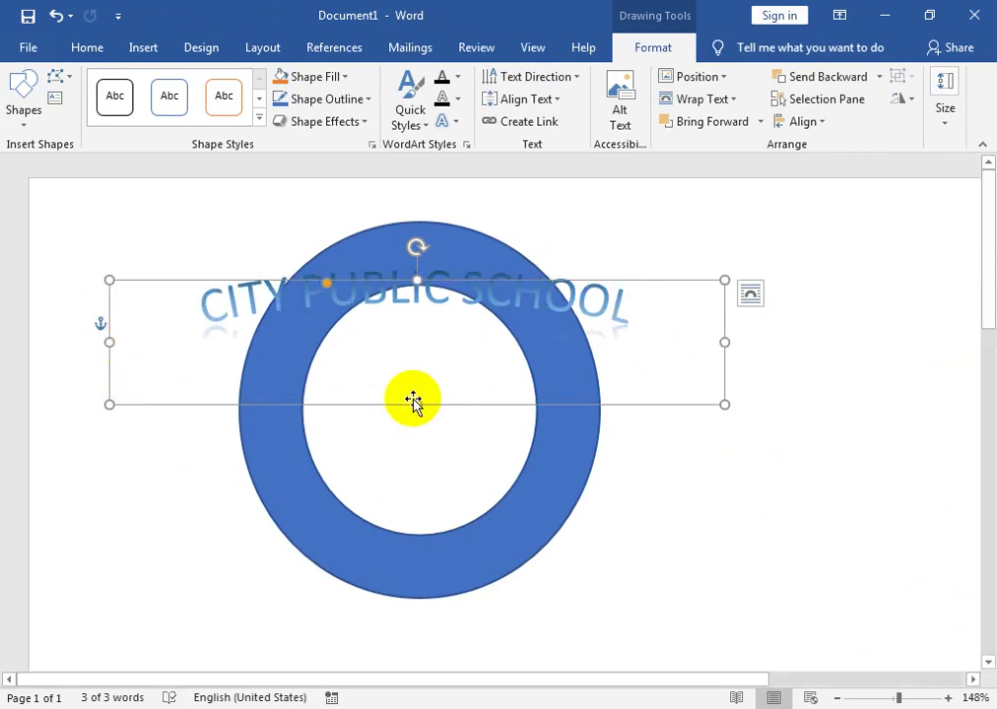
left_click_drag(413, 401, 434, 580)
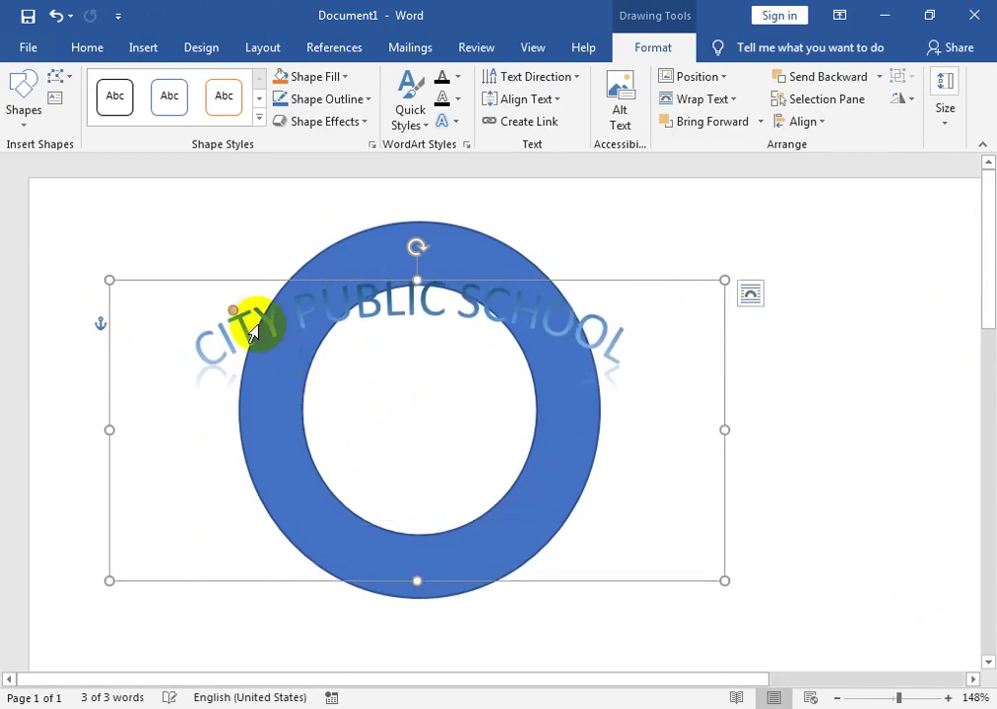
left_click_drag(233, 310, 198, 347)
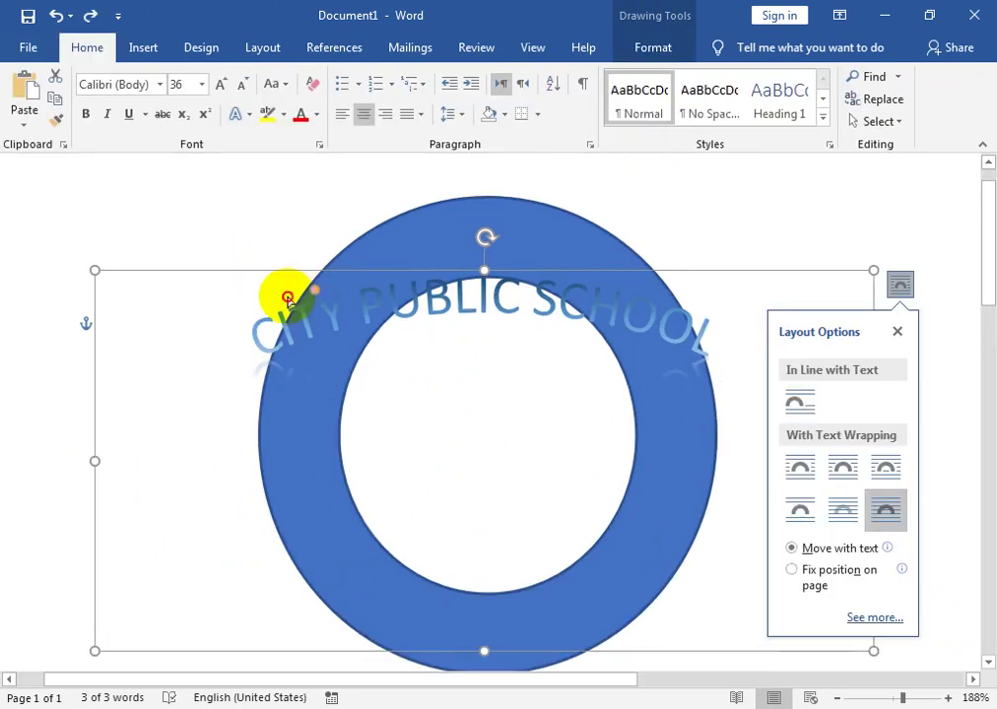
left_click_drag(286, 298, 222, 334)
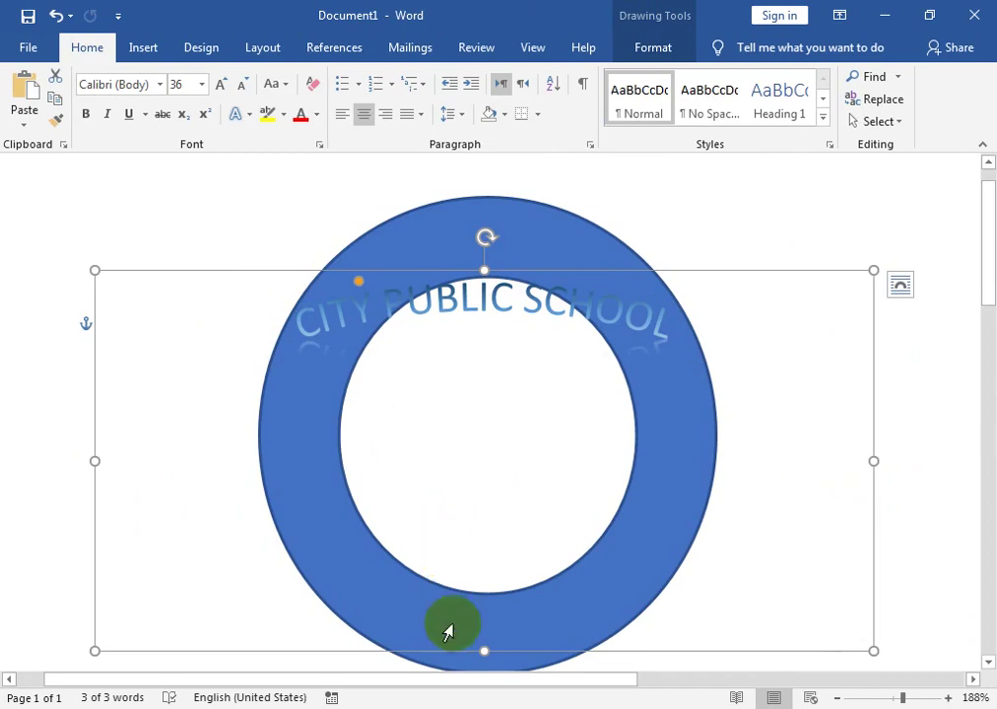
left_click_drag(483, 651, 484, 579)
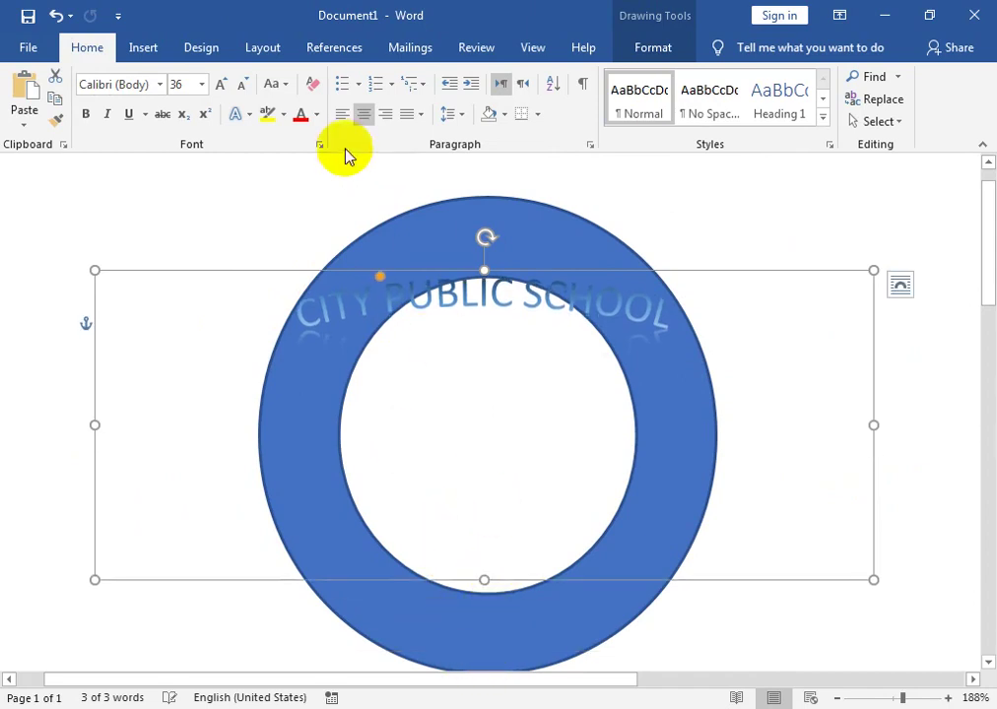
Shrink the arched text to size 22 and fit it along the ring's top.
left_click(241, 85)
left_click(242, 84)
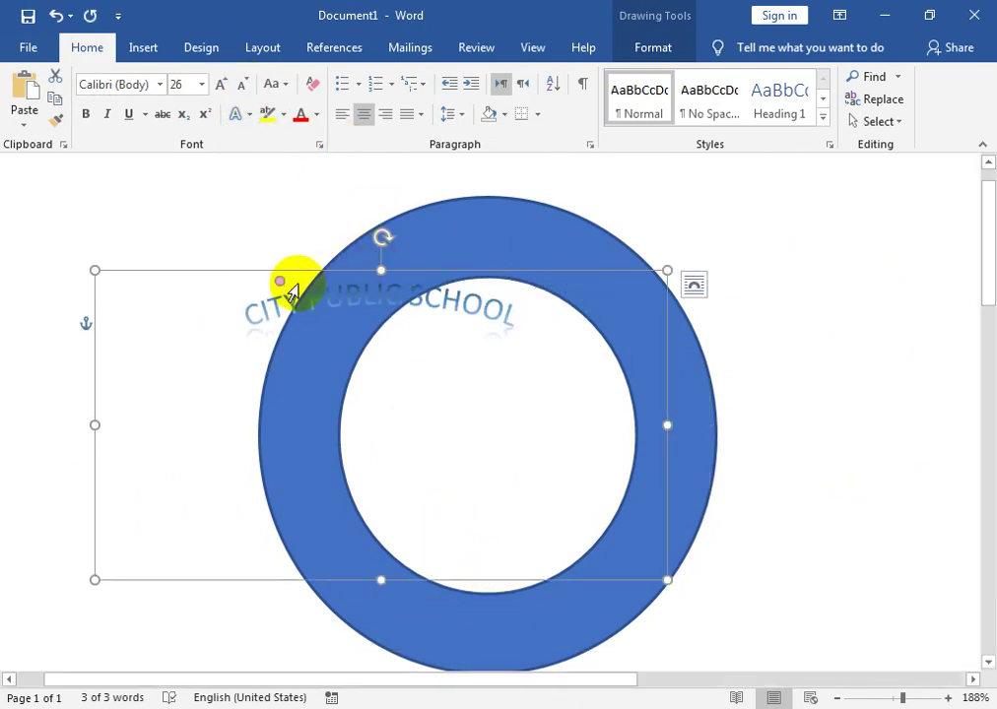
left_click_drag(276, 282, 146, 336)
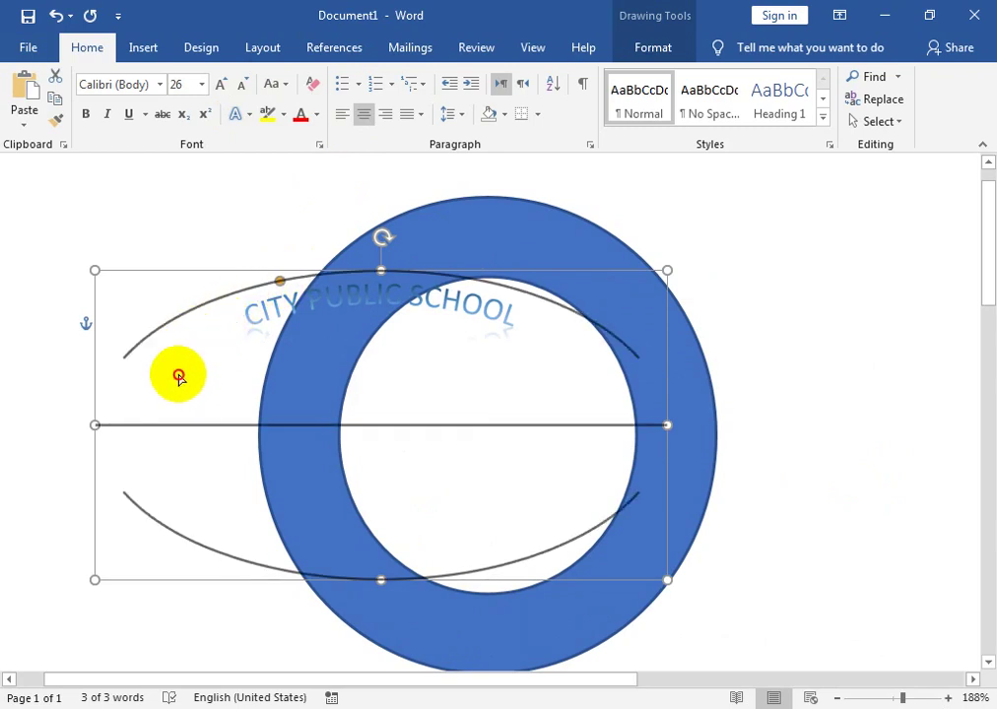
left_click_drag(218, 275, 332, 237)
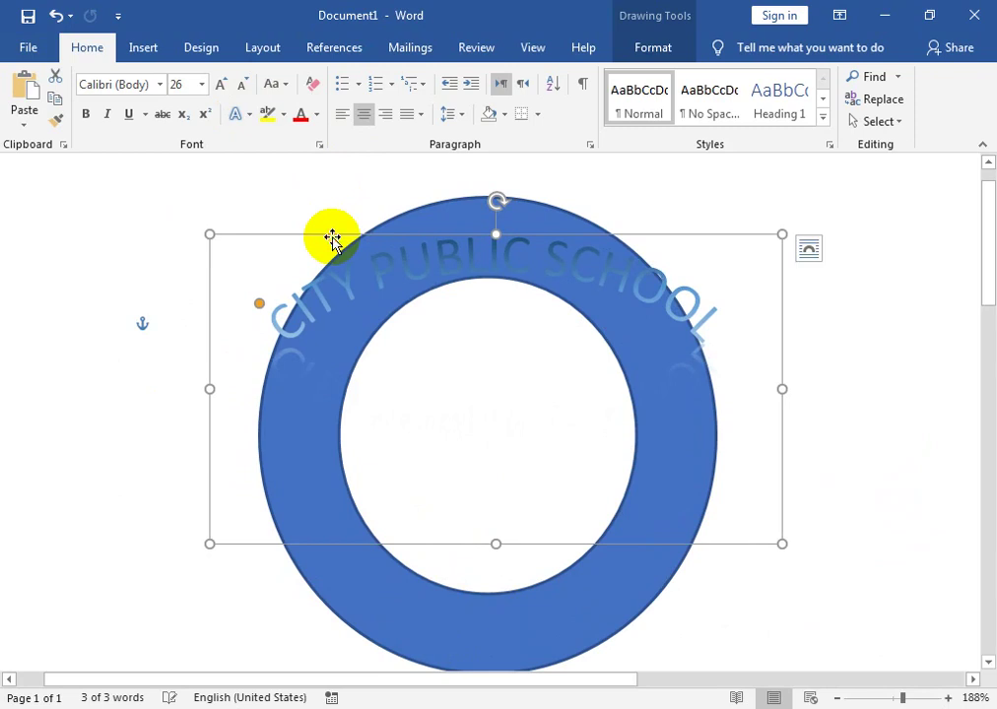
left_click(241, 85)
left_click(242, 85)
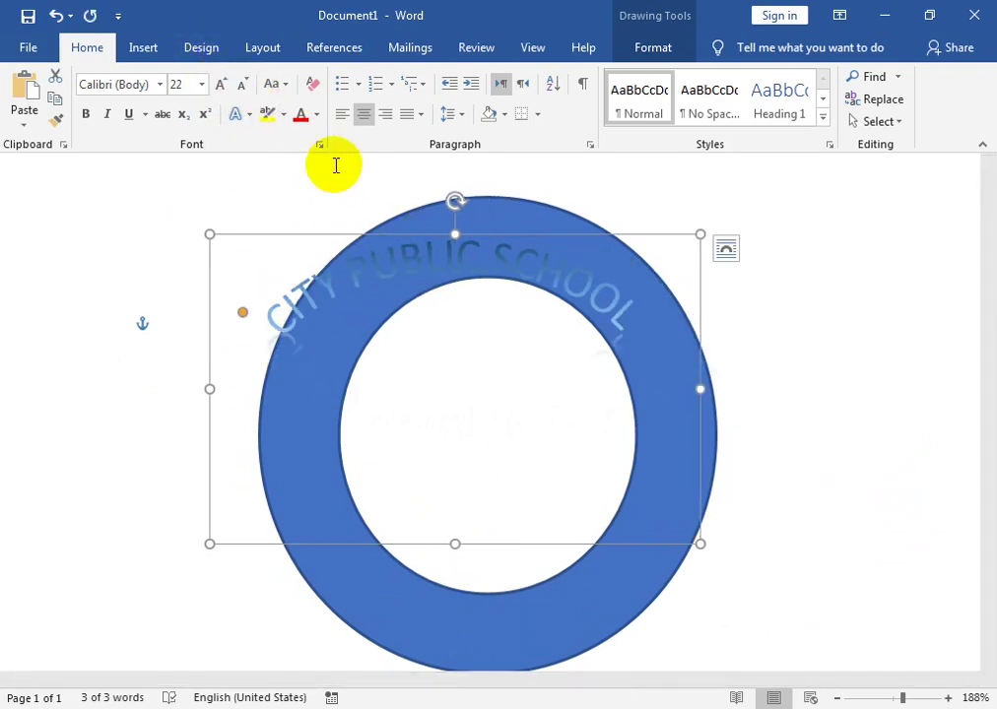
left_click_drag(333, 238, 382, 228)
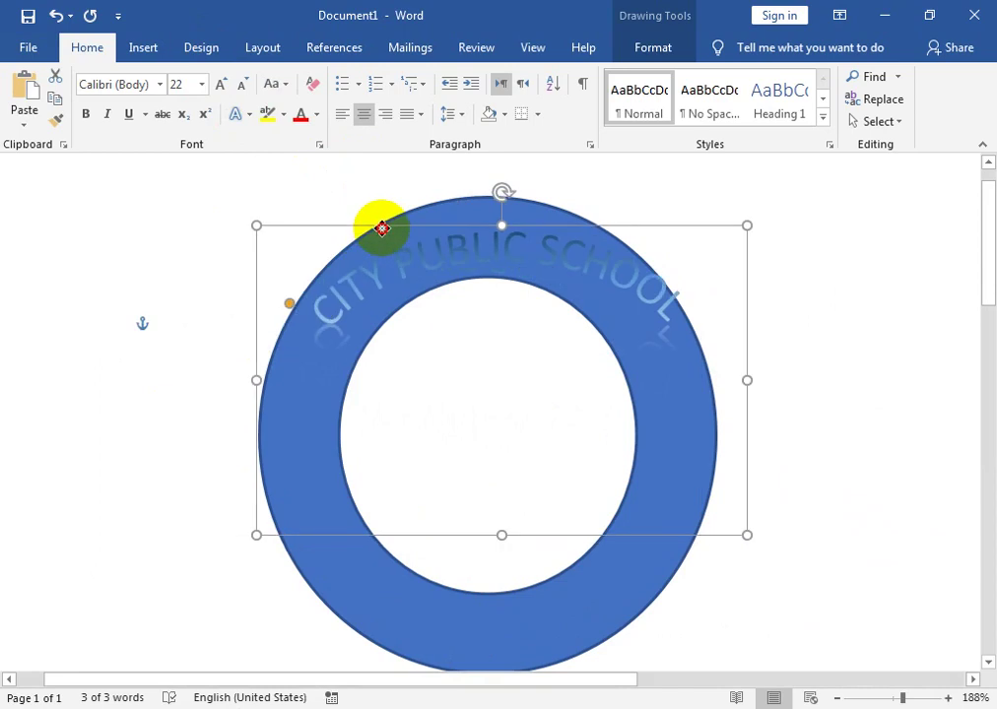
left_click_drag(381, 228, 379, 228)
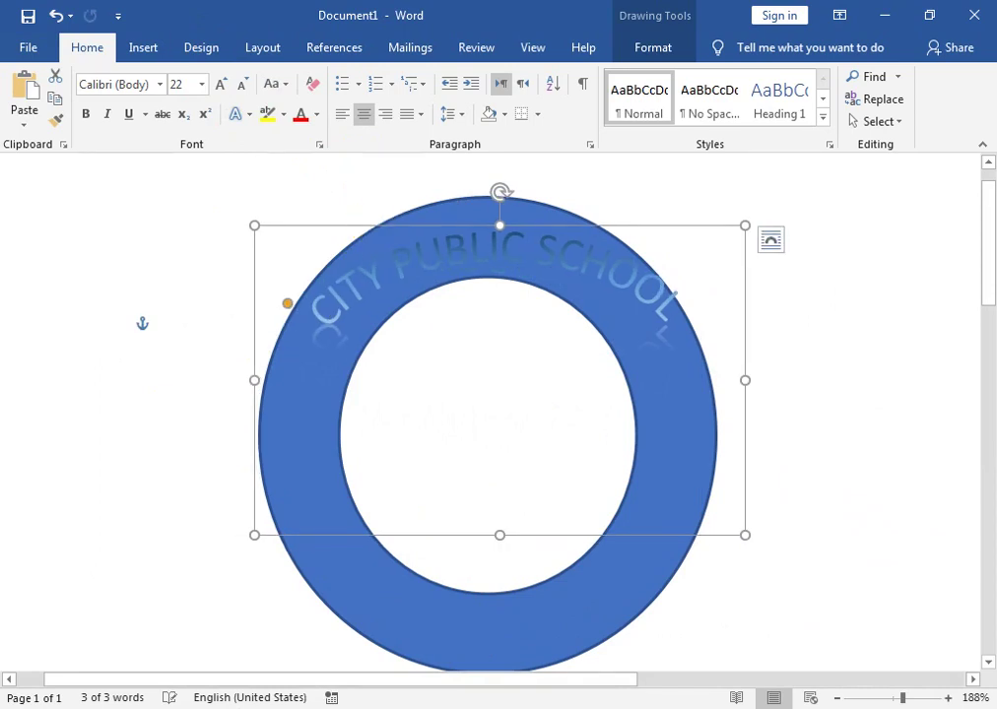
mouse_move(500, 537)
left_mouse_down()
mouse_move(500, 465)
mouse_move(456, 639)
left_mouse_up()
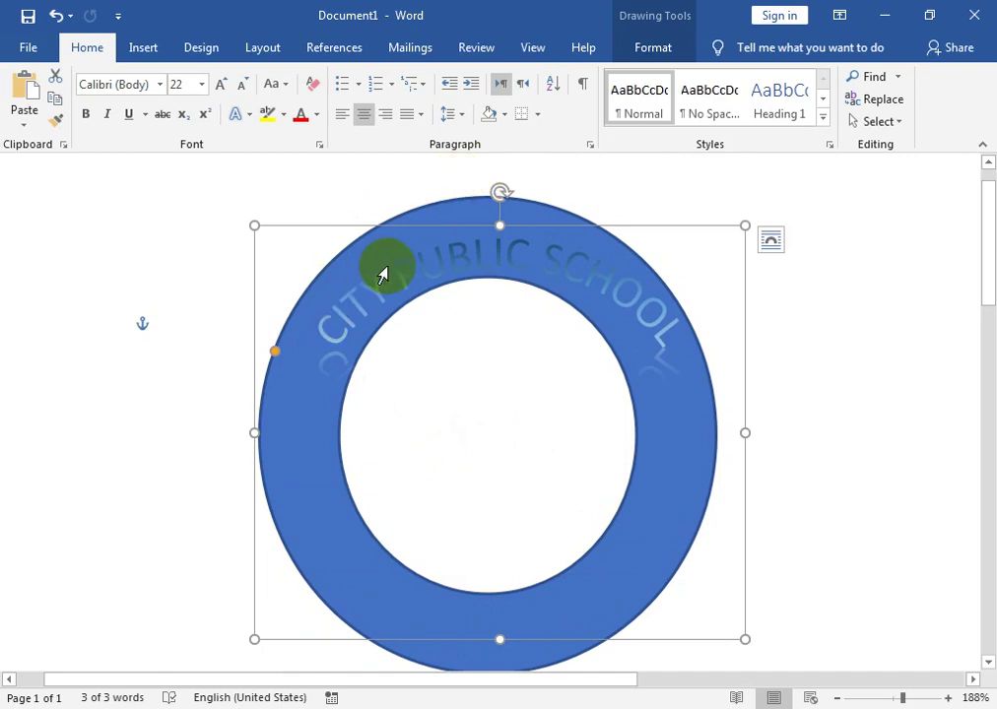
Tilt and reposition the arched text, then rotate it back to level.
left_click(485, 205)
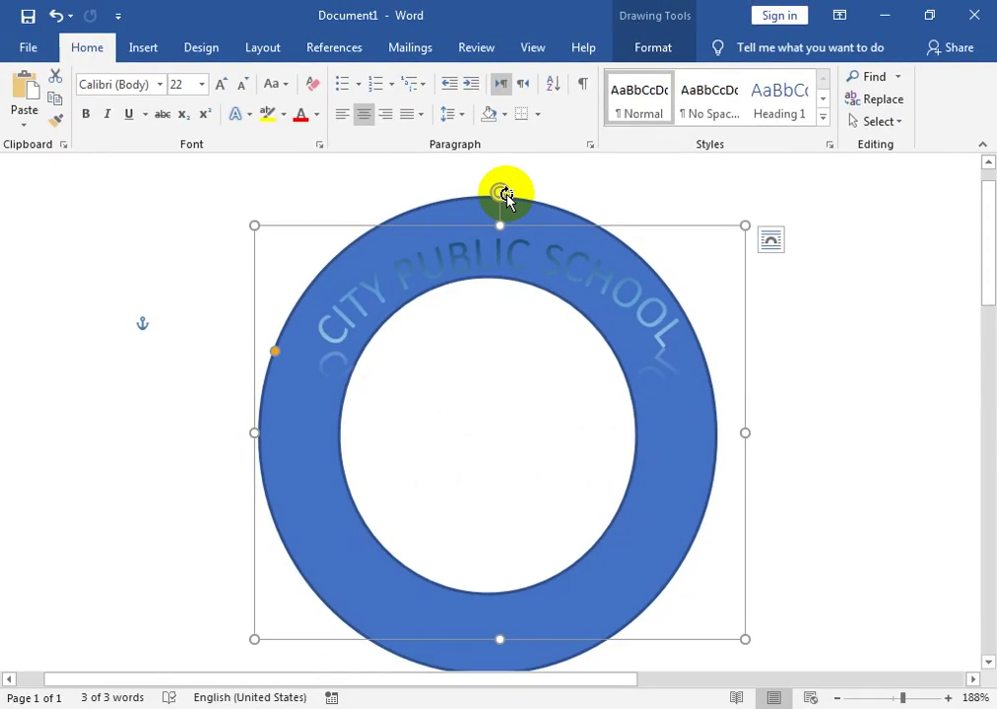
left_click_drag(506, 194, 512, 192)
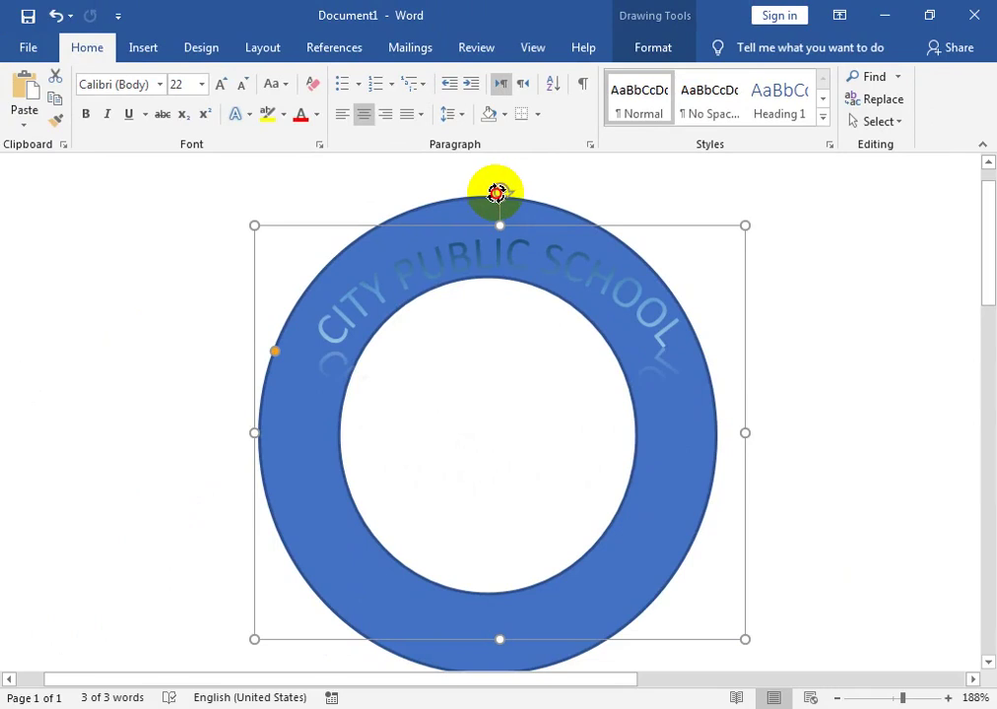
left_click_drag(500, 188, 506, 184)
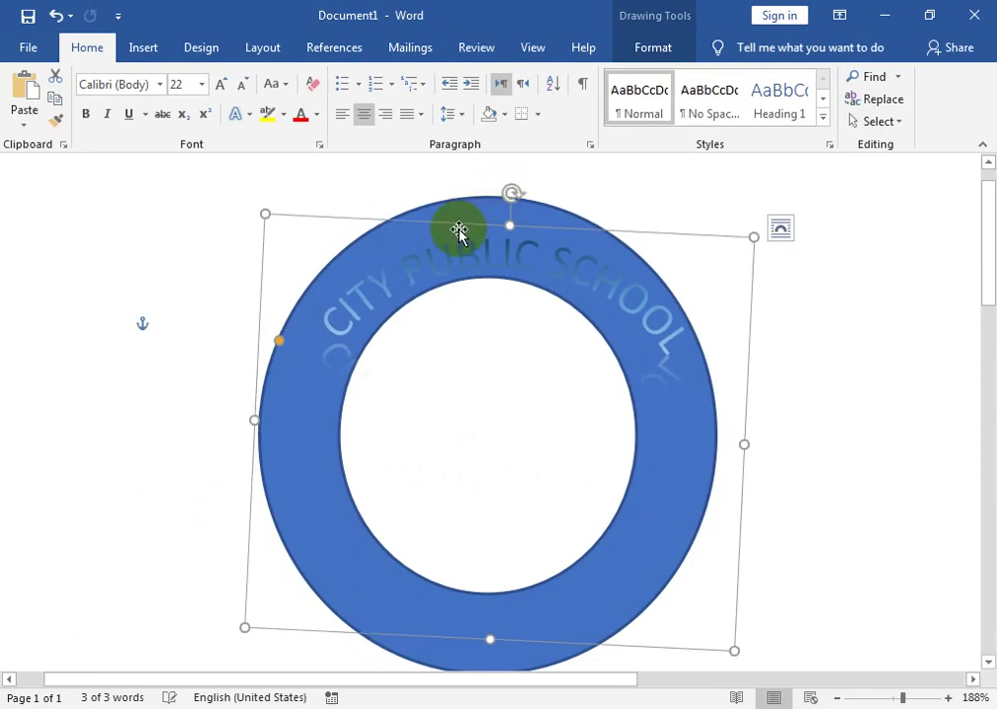
left_click_drag(458, 224, 445, 215)
left_click_drag(498, 175, 486, 181)
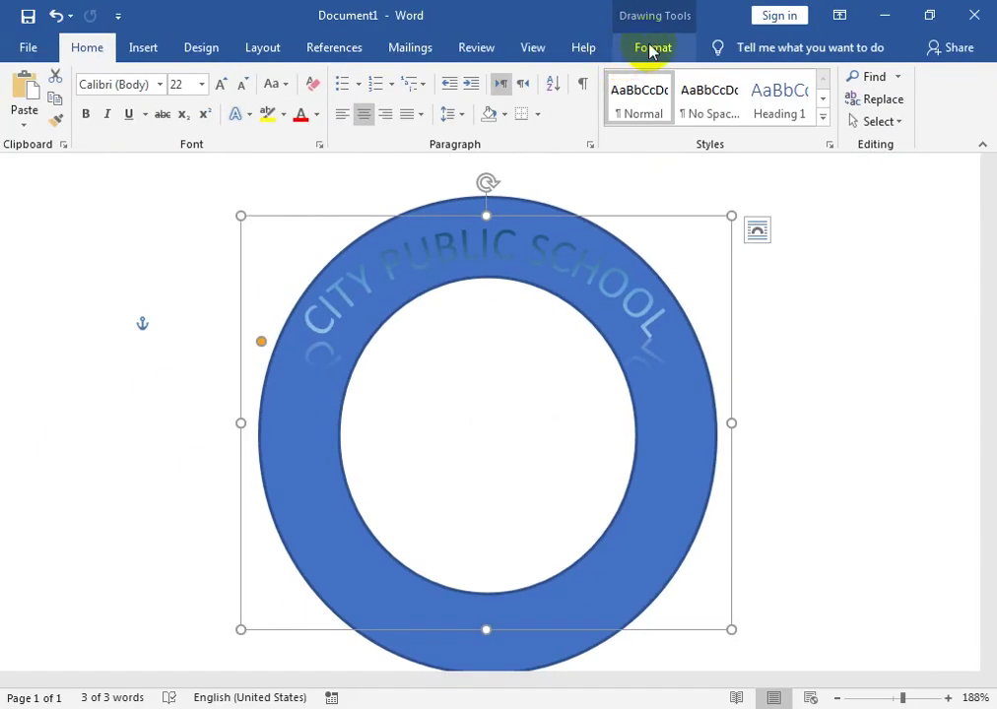
Give the arched lettering a white text fill, an outline colour, and Bold.
left_click(650, 49)
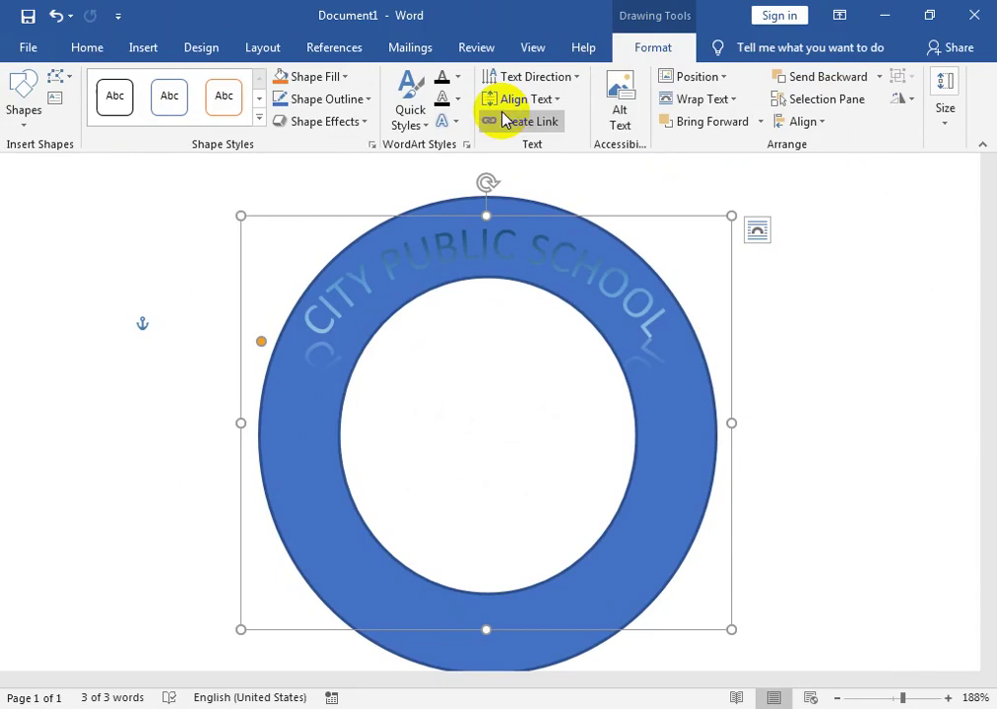
left_click(459, 78)
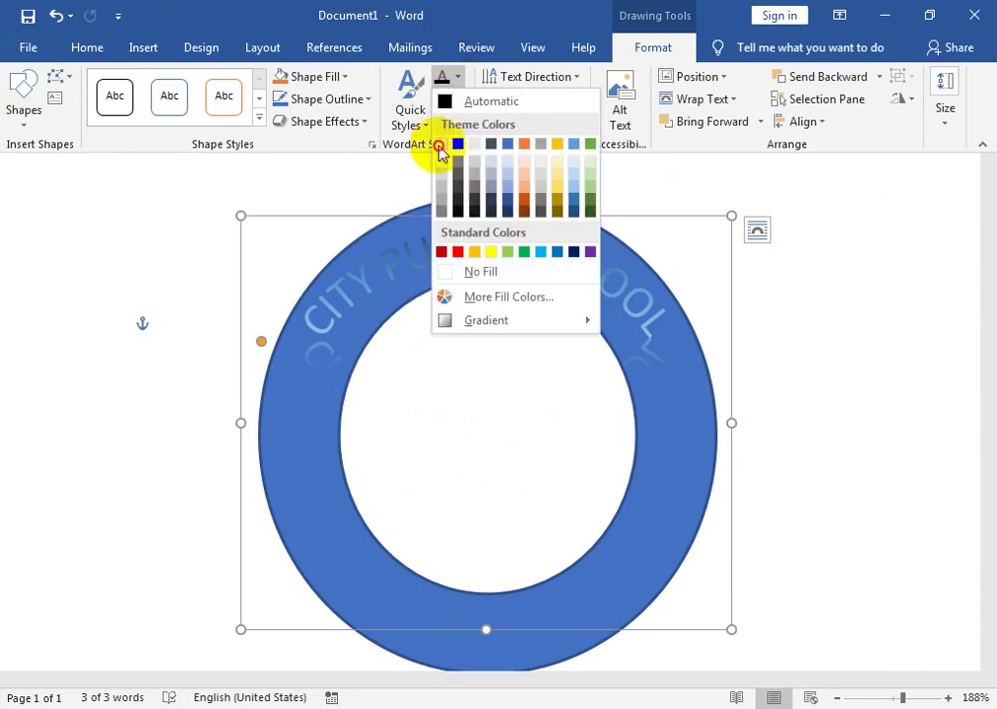
left_click(439, 145)
left_click(453, 100)
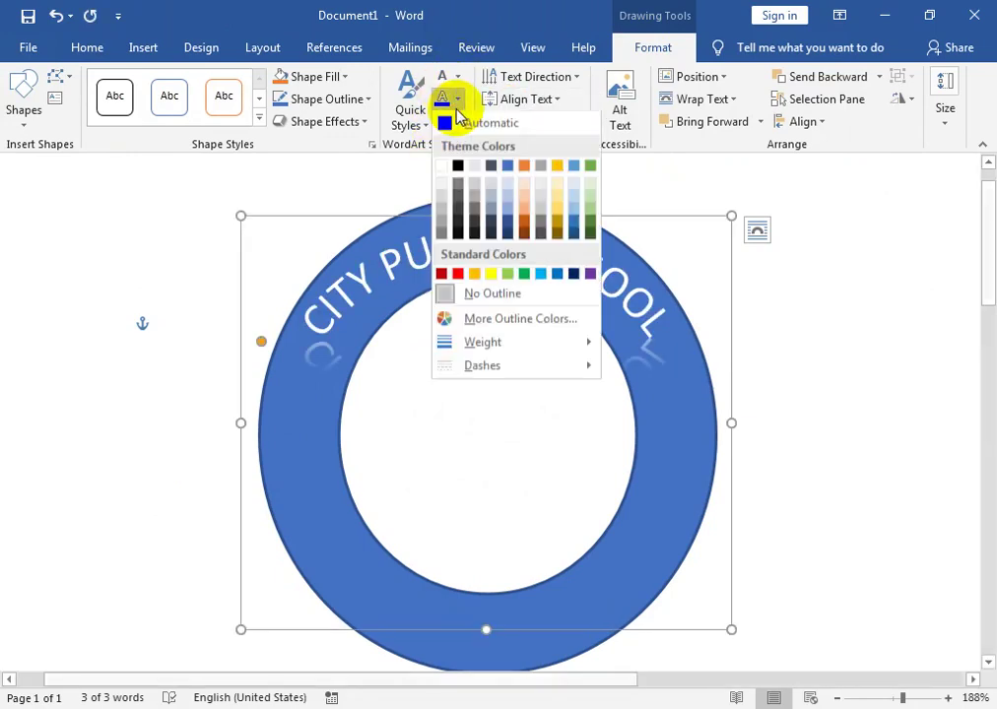
left_click(444, 184)
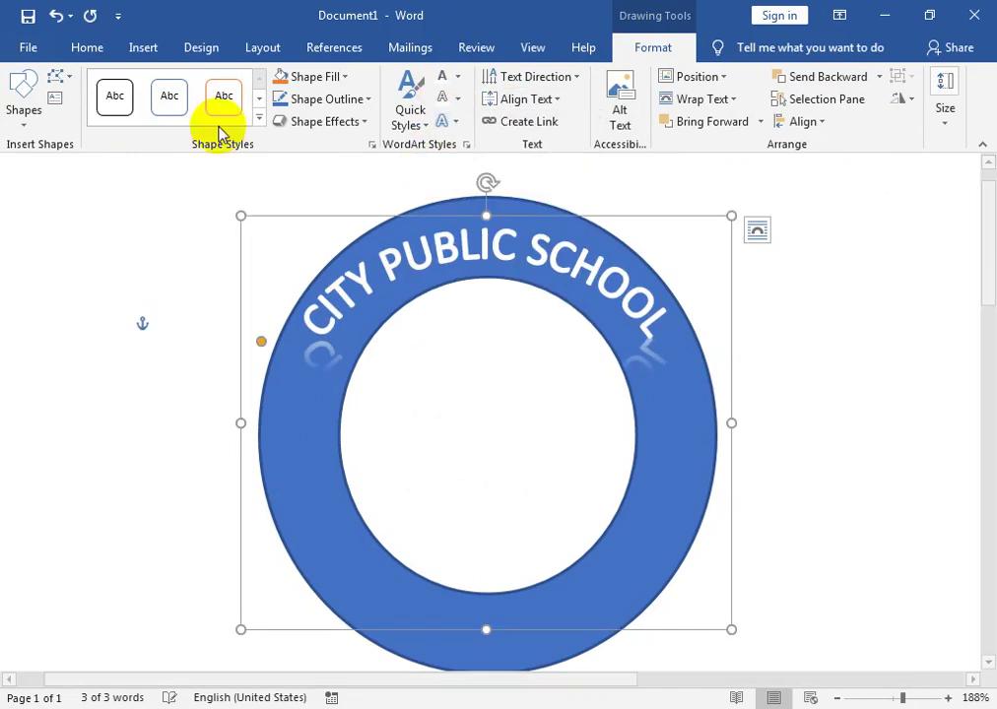
left_click(87, 54)
left_click(87, 117)
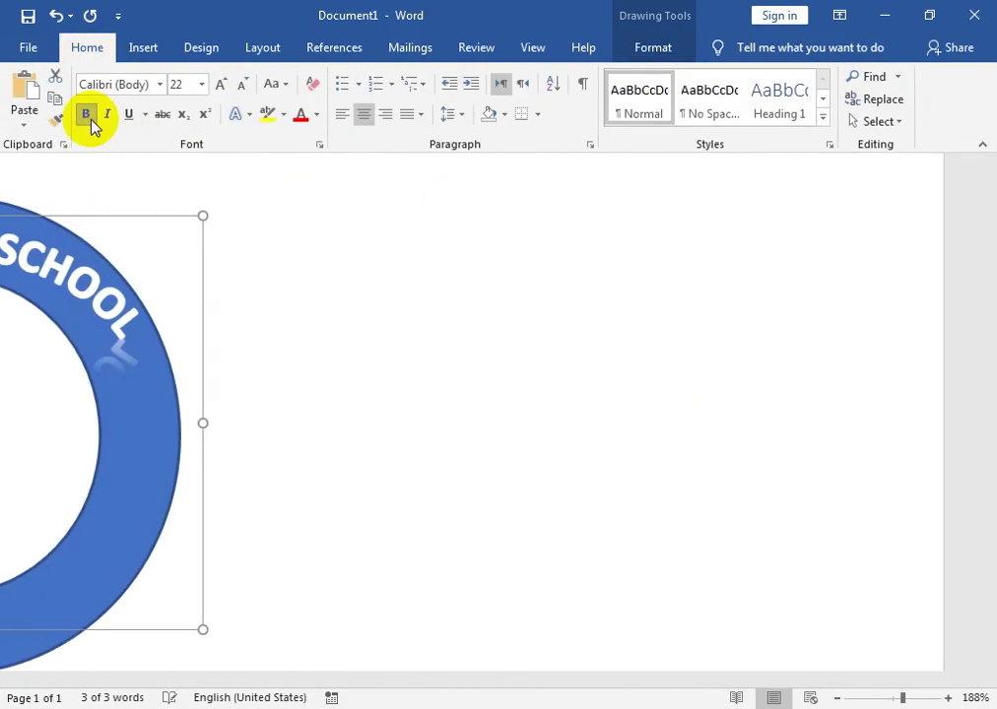
Select the school-name ring and narrow its box slightly from the right.
left_click_drag(727, 678, 626, 699)
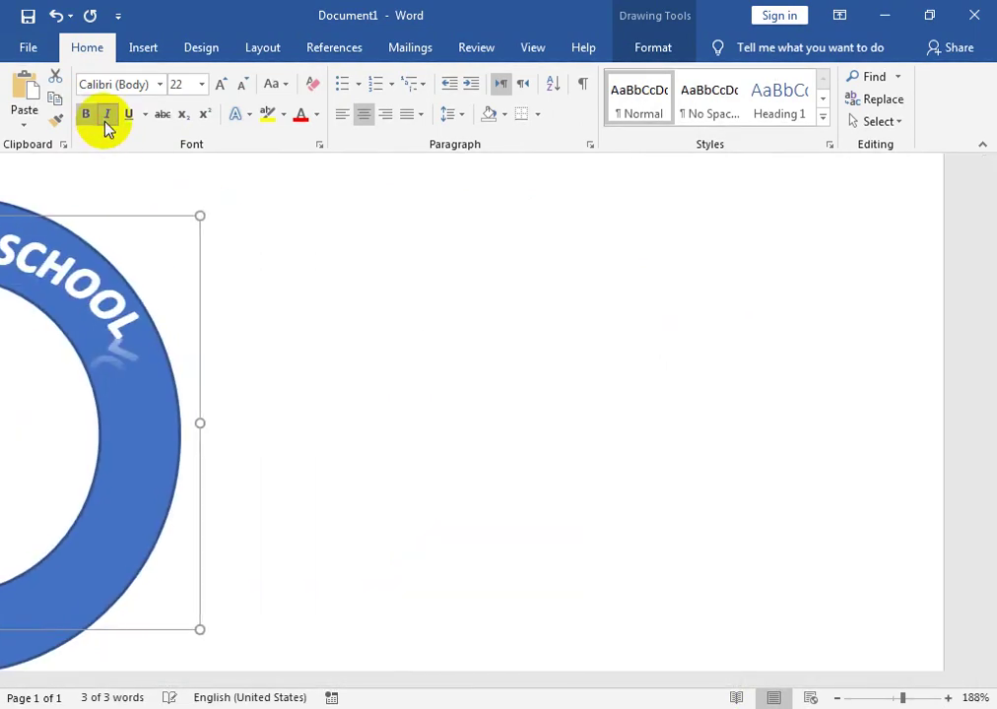
left_click_drag(756, 686, 443, 679)
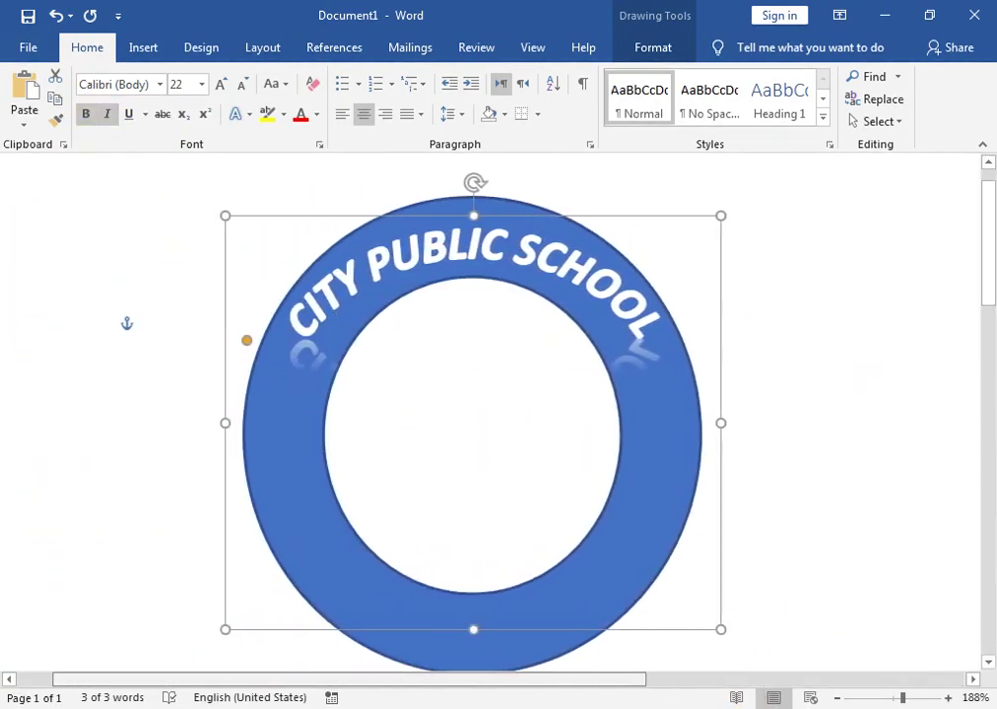
left_click(479, 623)
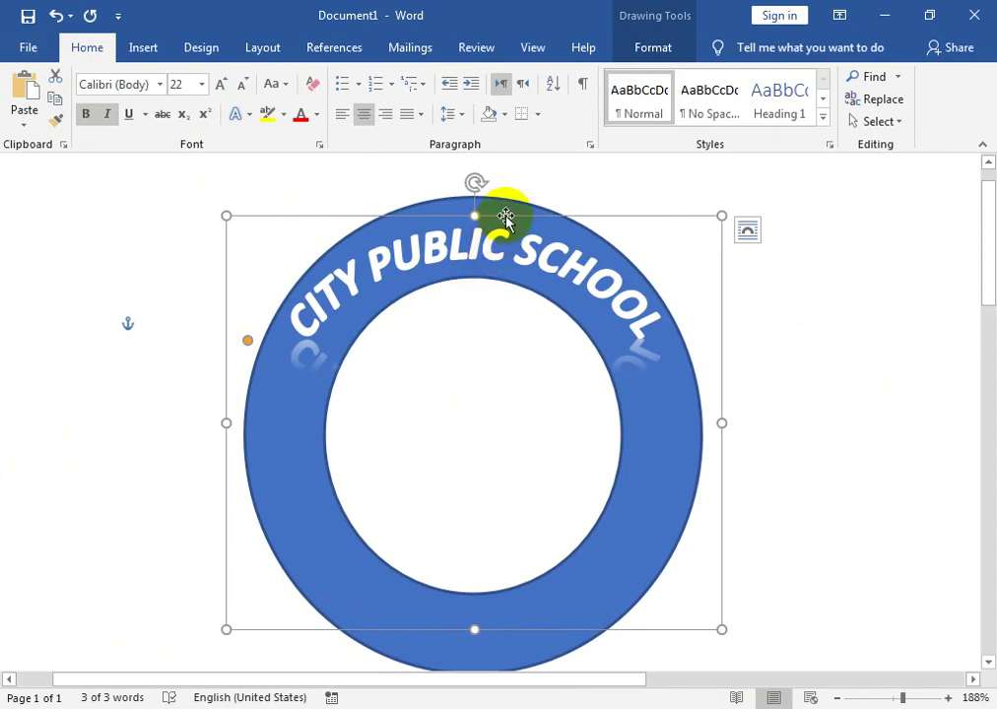
left_click_drag(507, 223, 504, 223)
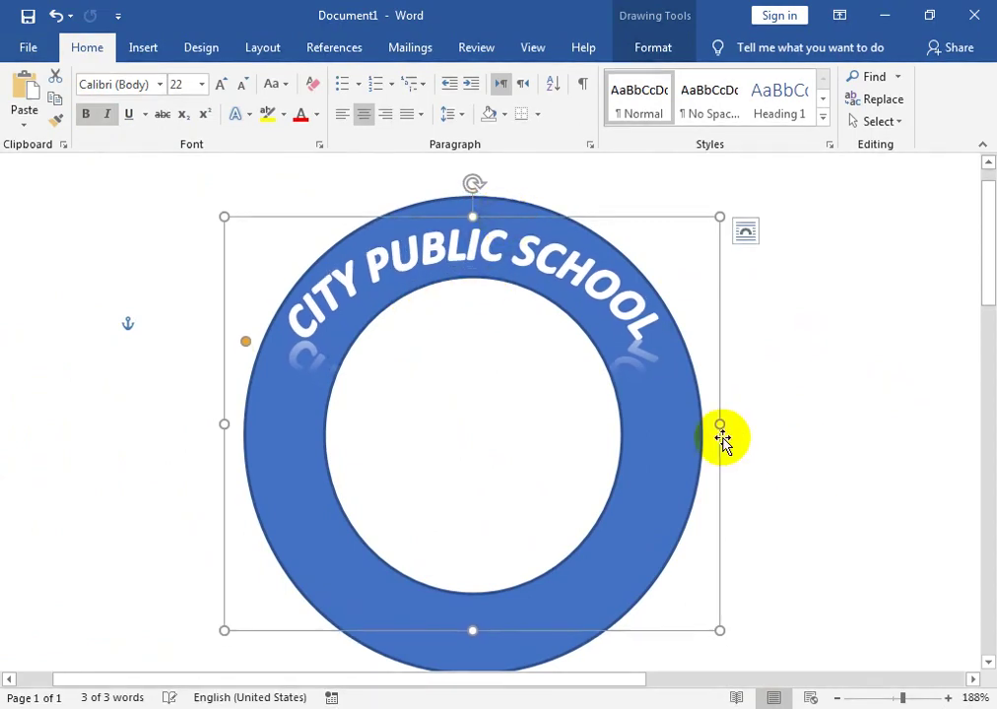
left_click_drag(724, 420, 696, 421)
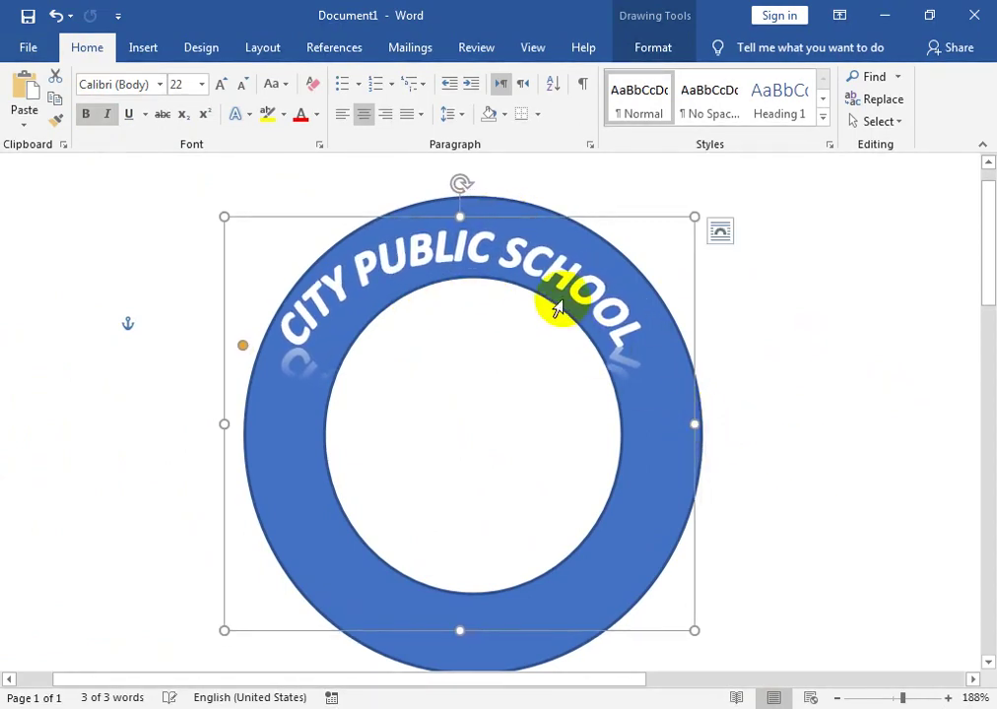
left_click_drag(518, 224, 533, 221)
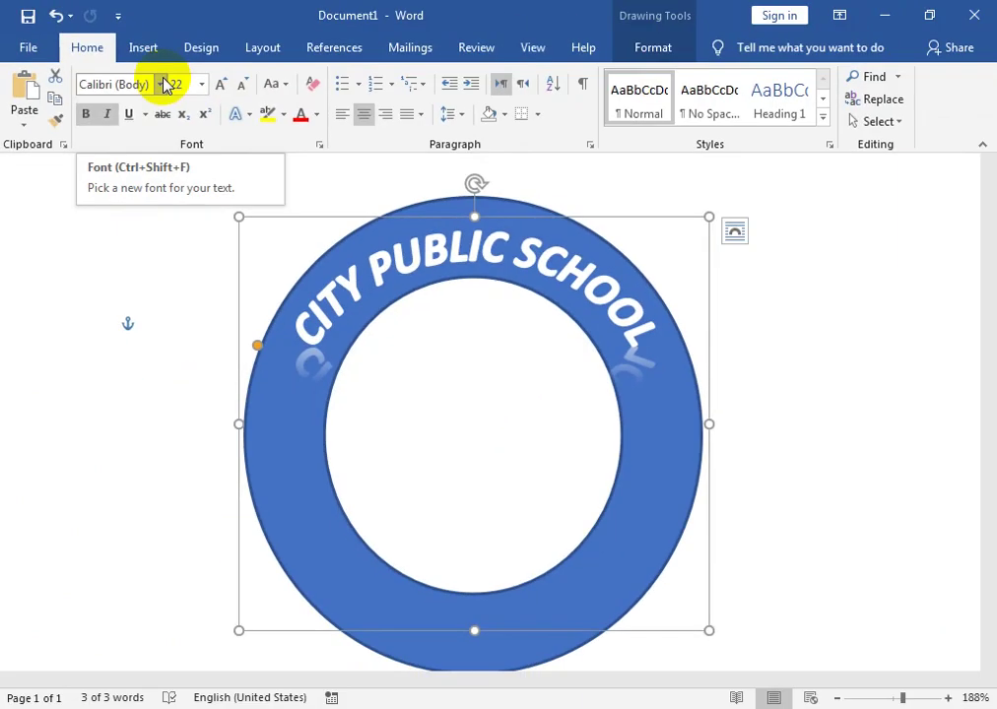
Try the Impact font on the CITY PUBLIC SCHOOL lettering.
left_click(163, 85)
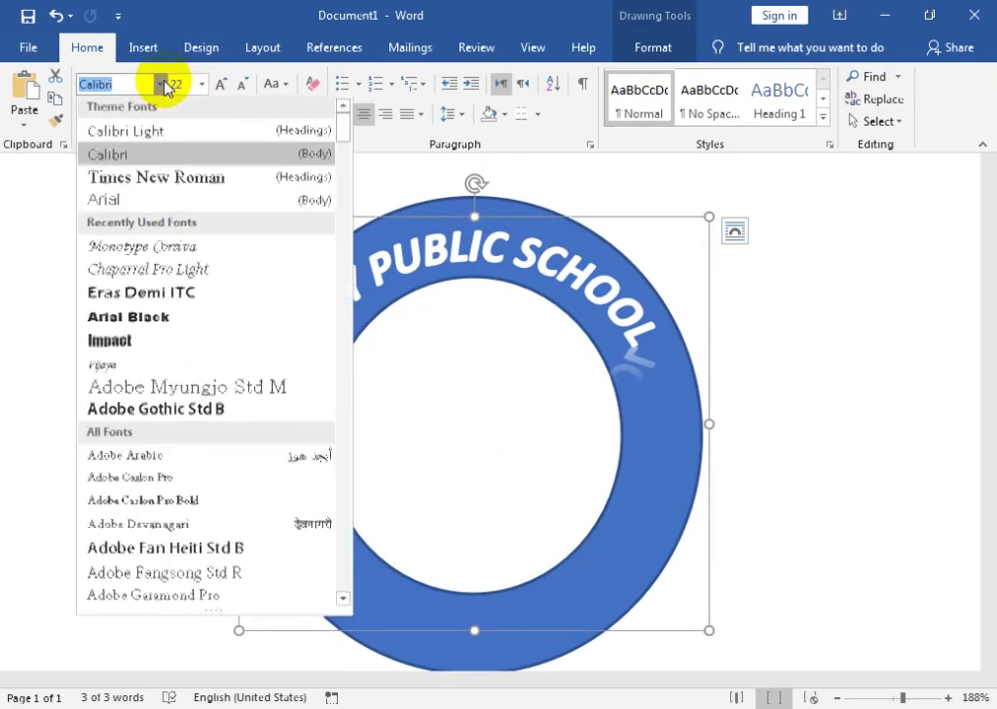
left_click(131, 342)
scroll(979, 407, "down", 3)
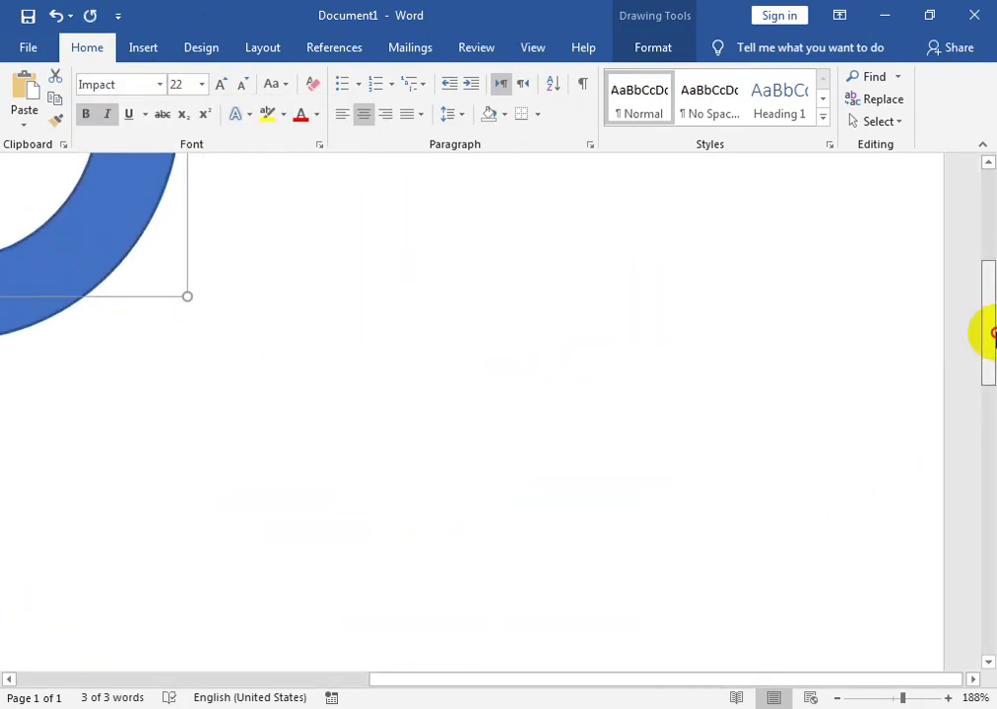
scroll(981, 335, "up", 3)
left_click_drag(891, 678, 636, 678)
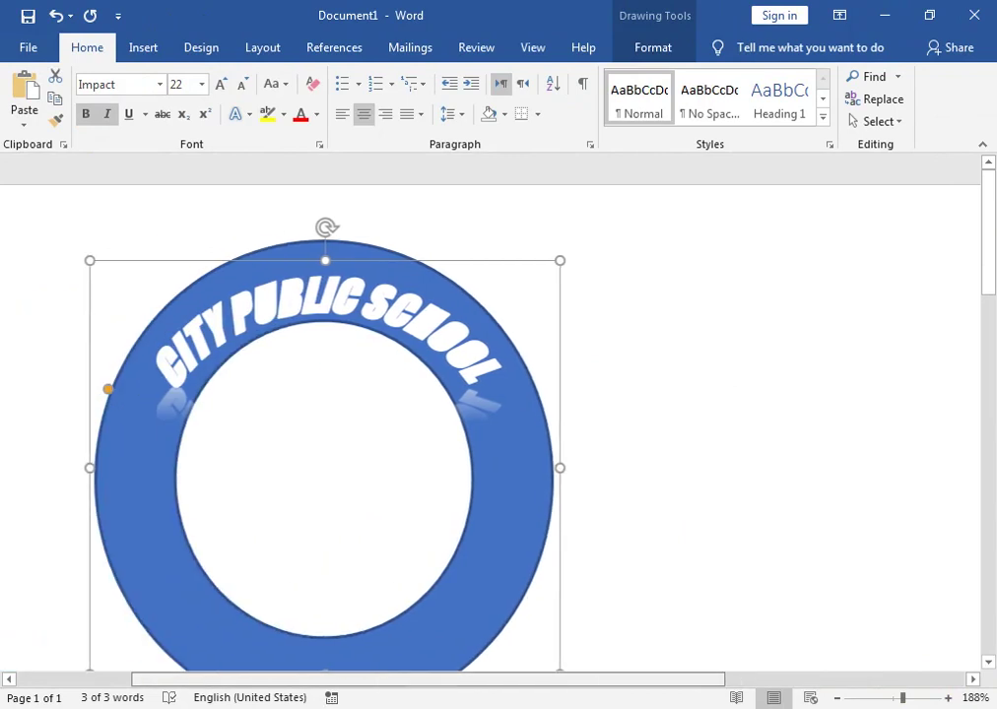
Try Vijaya, then undo back to Calibri and reselect the ring at 148% zoom.
left_click(157, 85)
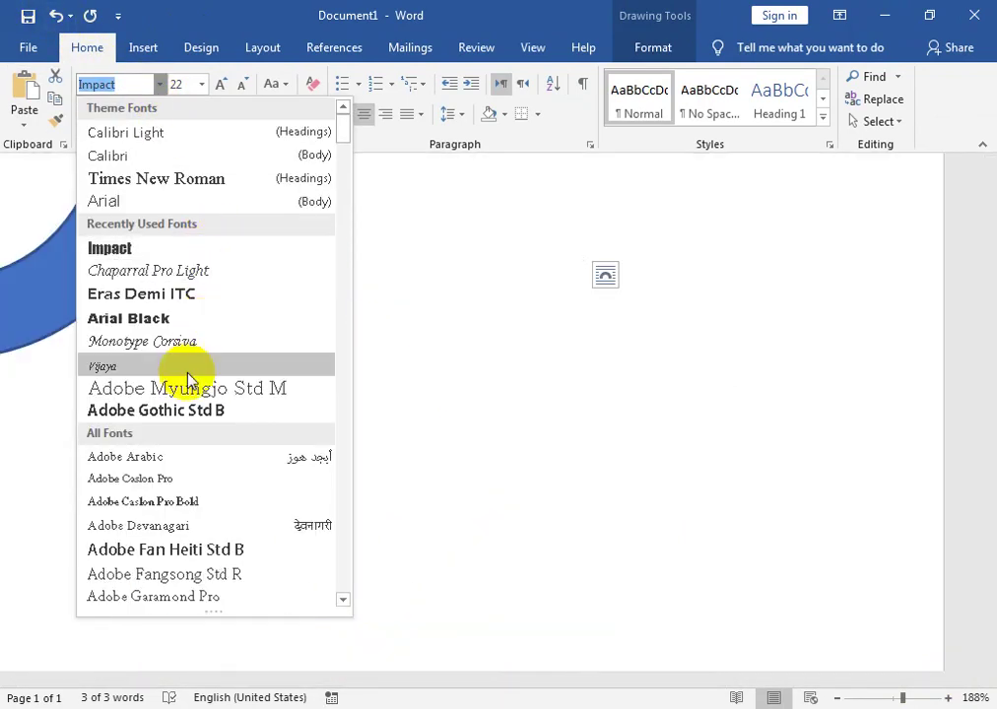
left_click(187, 369)
left_click_drag(988, 287, 981, 216)
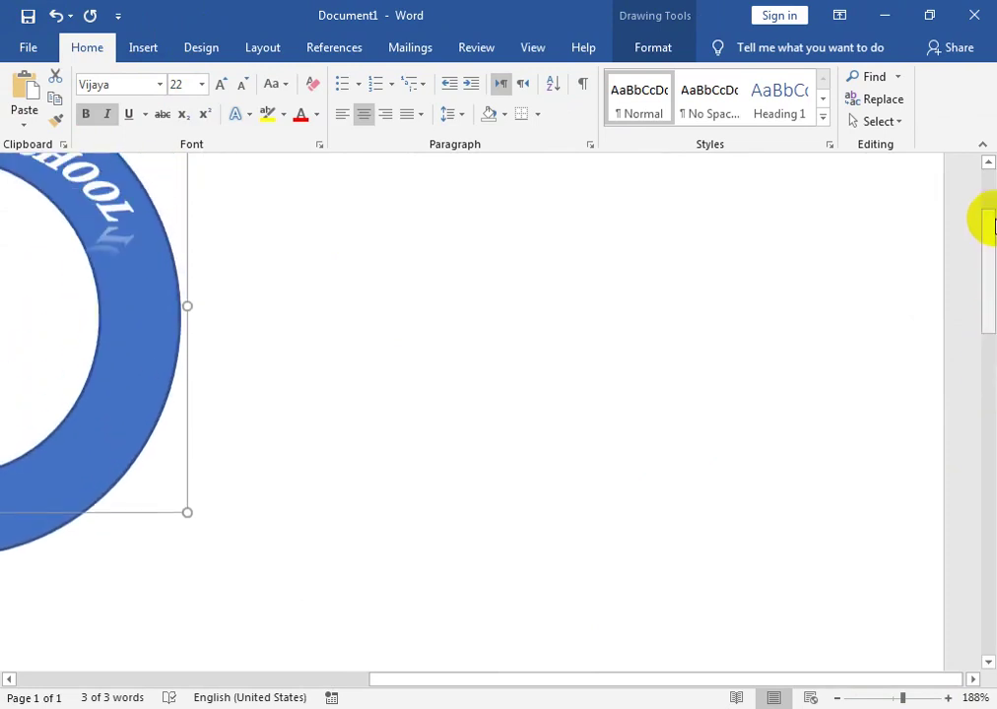
left_click_drag(839, 693, 377, 657)
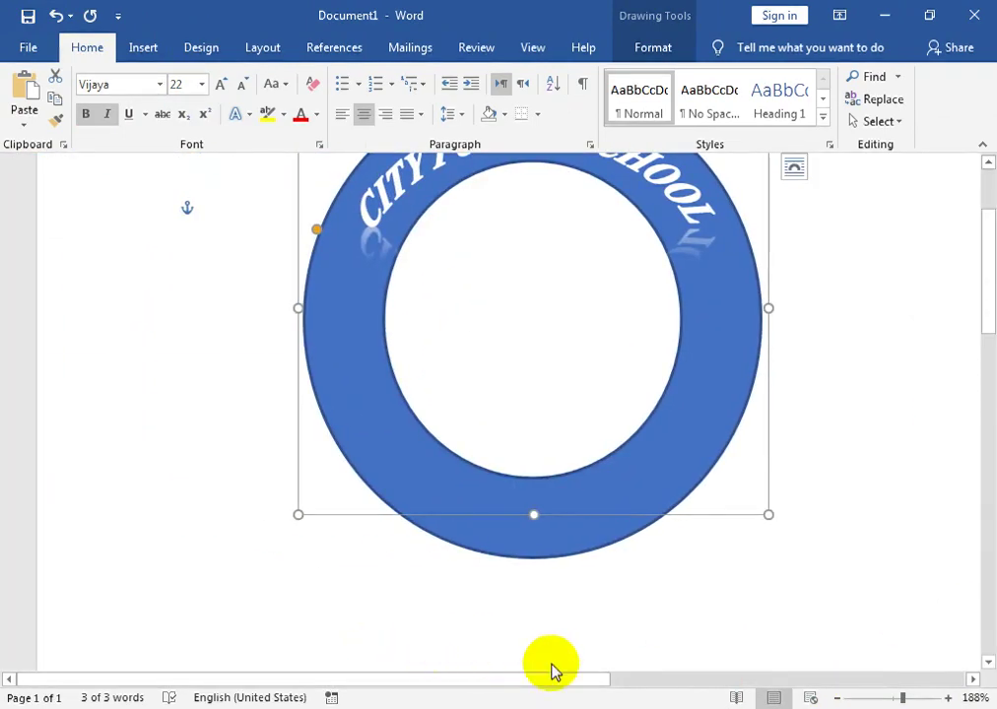
left_click_drag(901, 697, 893, 699)
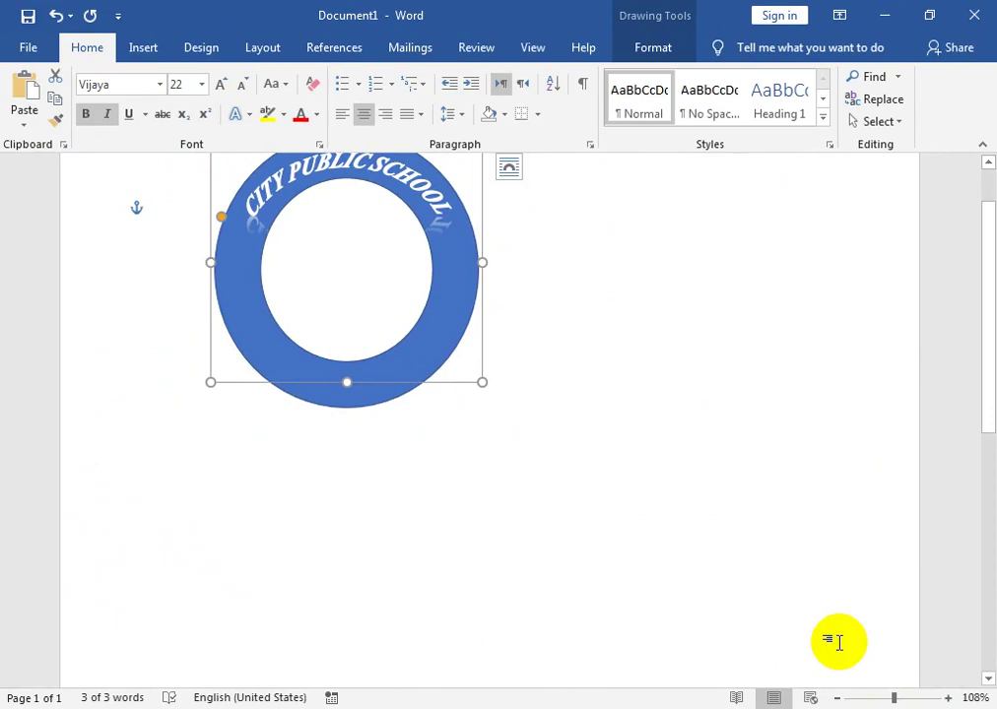
left_click_drag(981, 356, 988, 321)
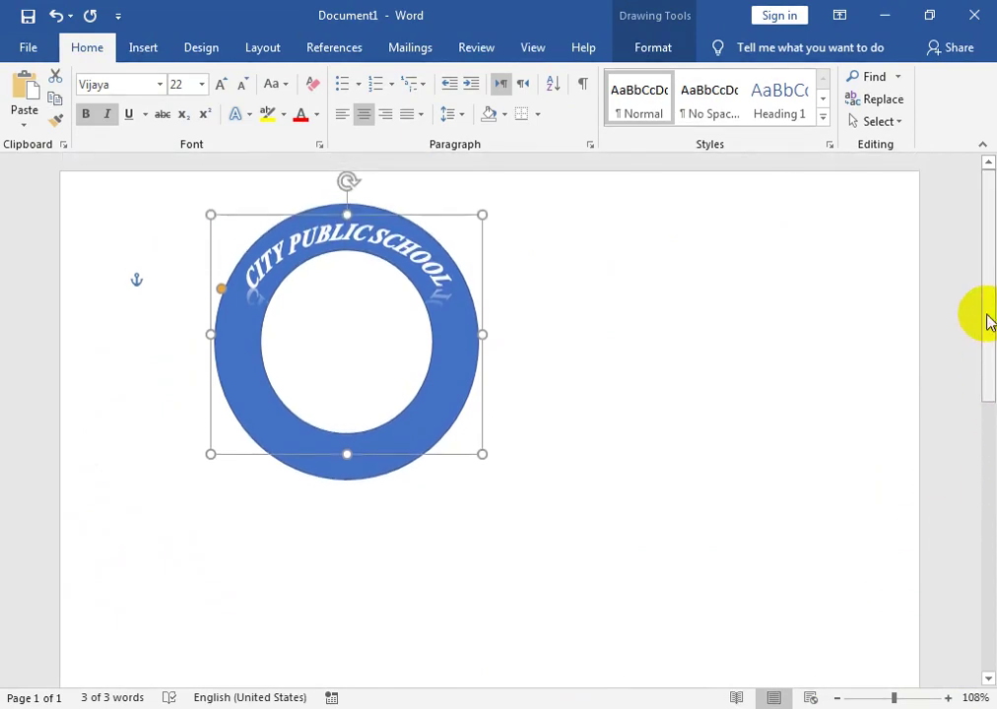
key("ctrl+z")
key("ctrl+z")
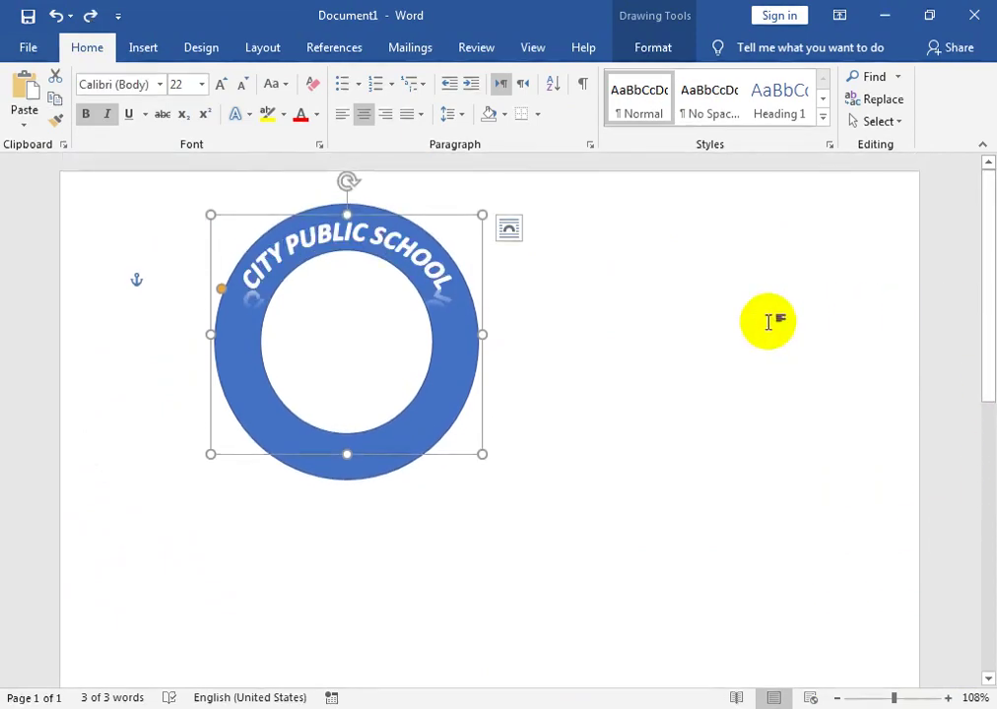
left_click_drag(893, 697, 898, 697)
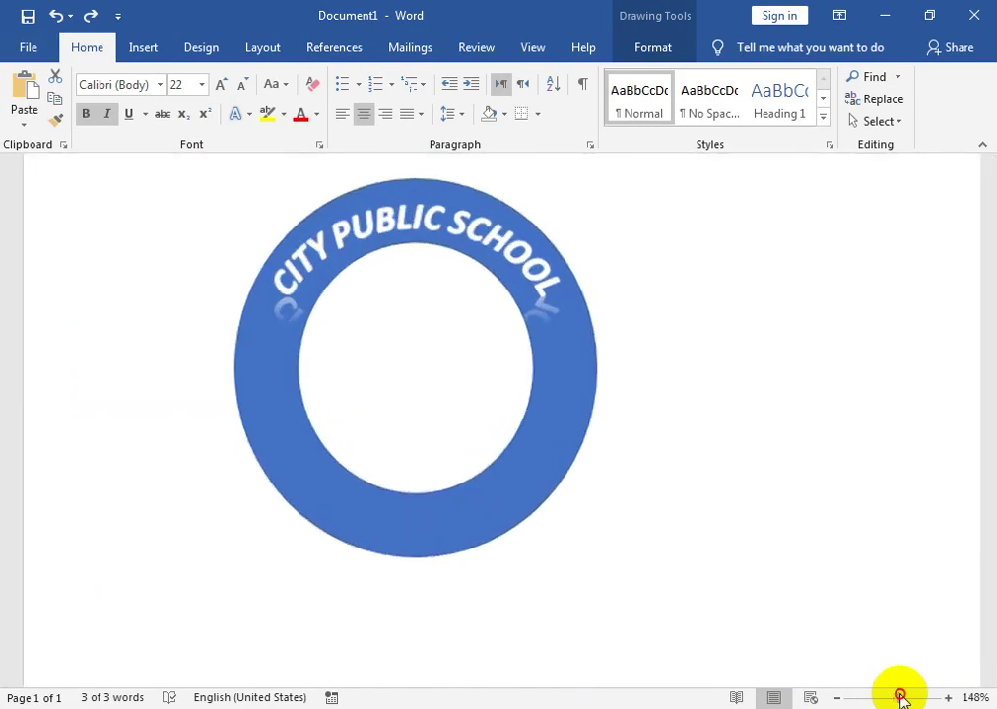
left_click(453, 219)
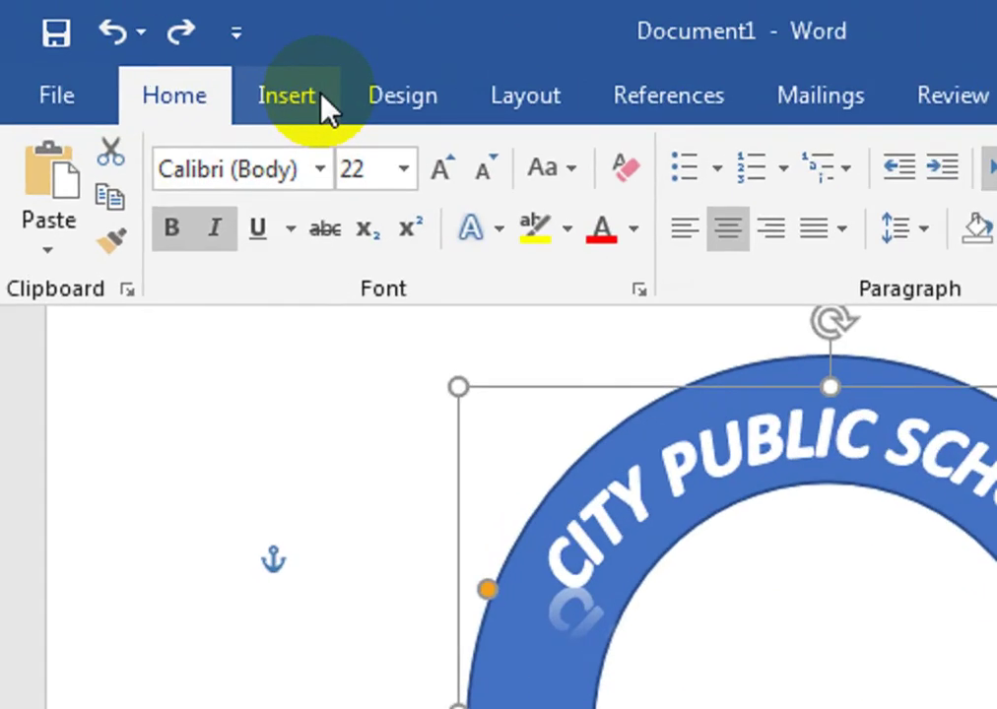
Draw a Ribbon: Tilted Down banner spanning the bottom of the circle.
left_click(321, 95)
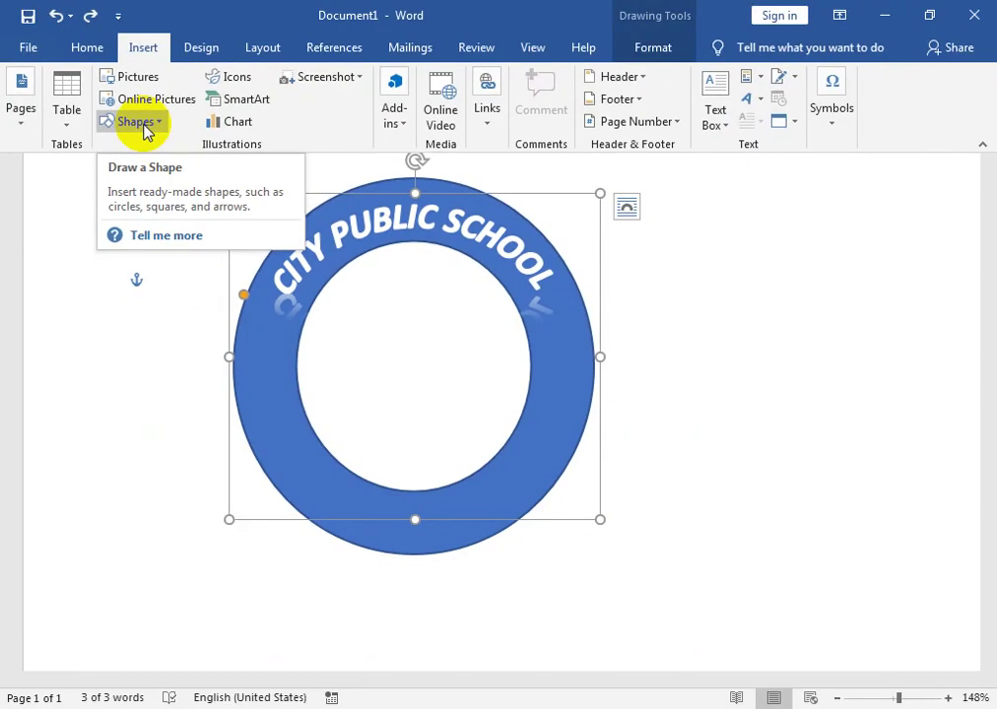
left_click(137, 121)
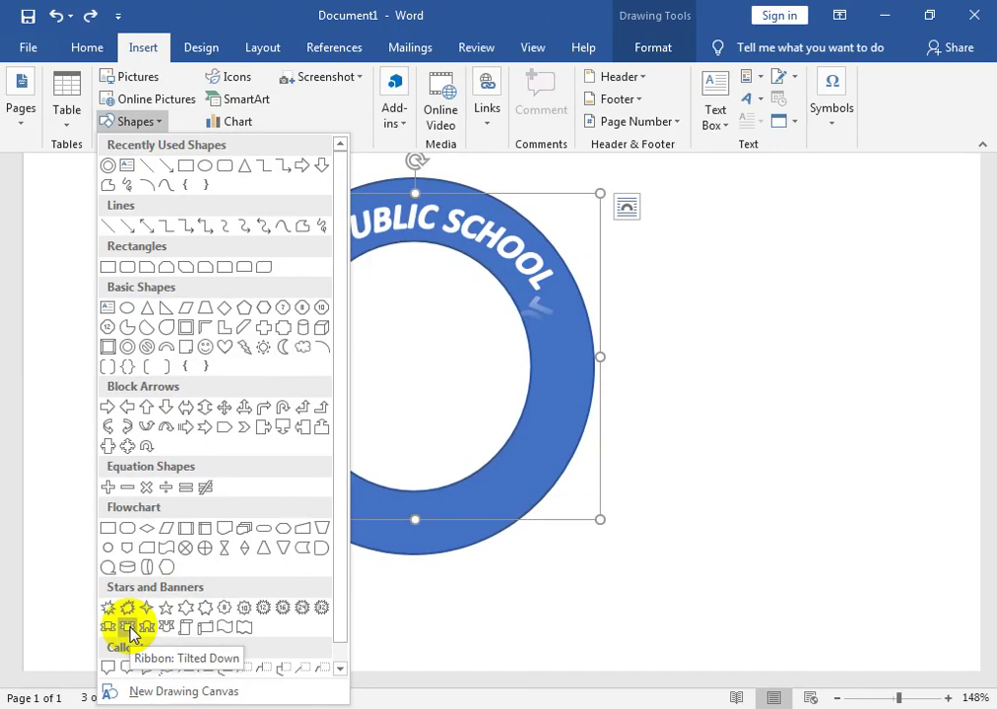
left_click(130, 635)
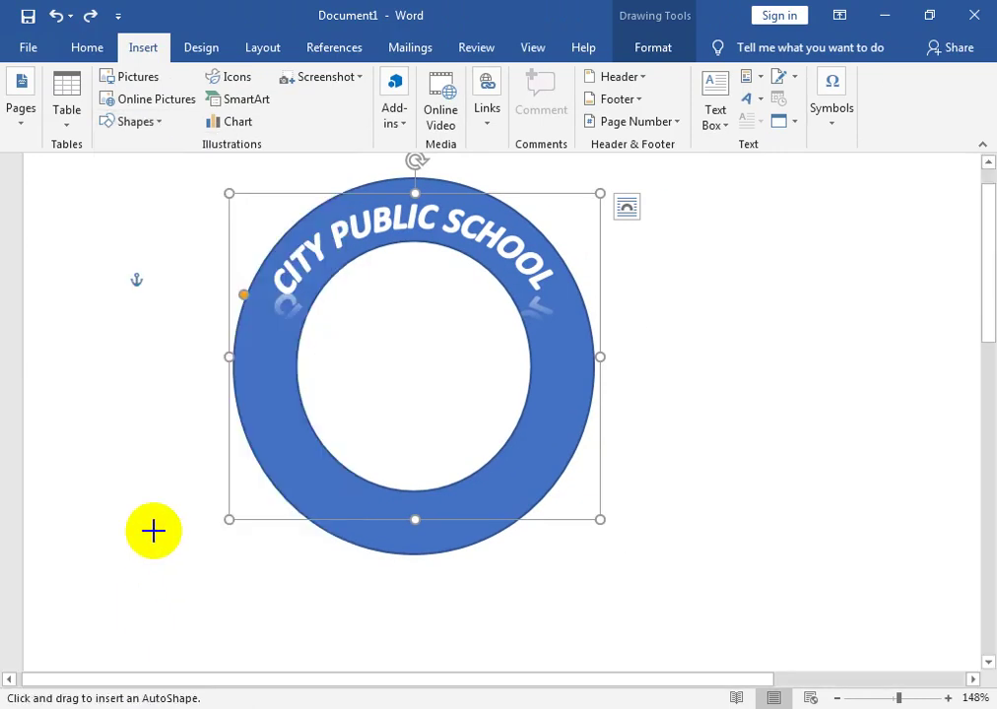
mouse_move(121, 491)
left_mouse_down()
mouse_move(615, 633)
mouse_move(732, 636)
left_mouse_up()
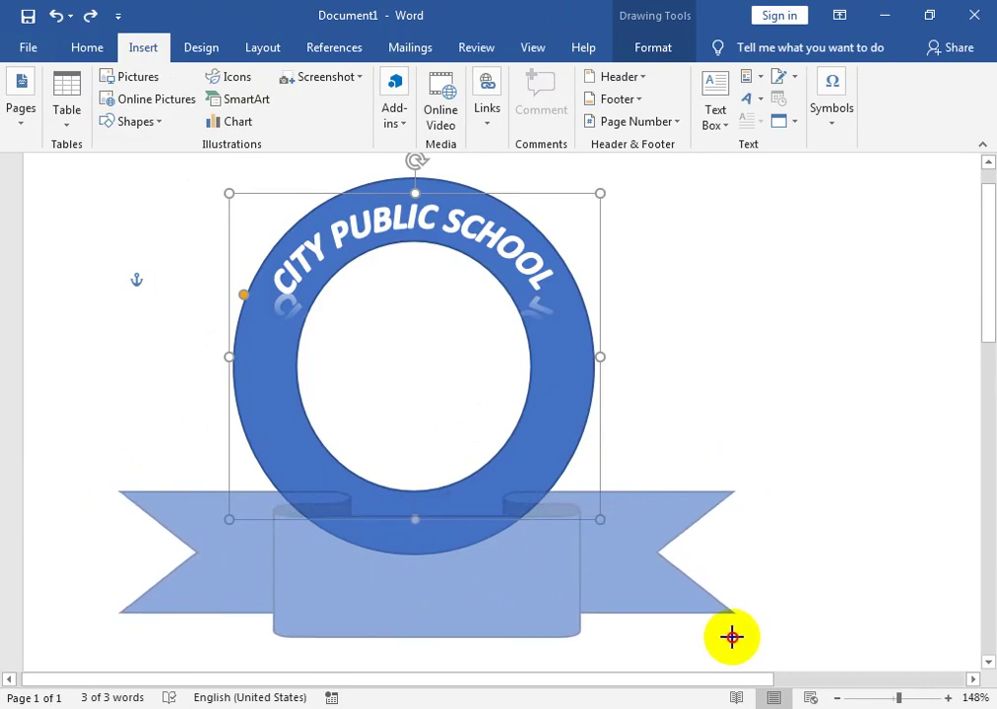
left_click_drag(732, 636, 706, 636)
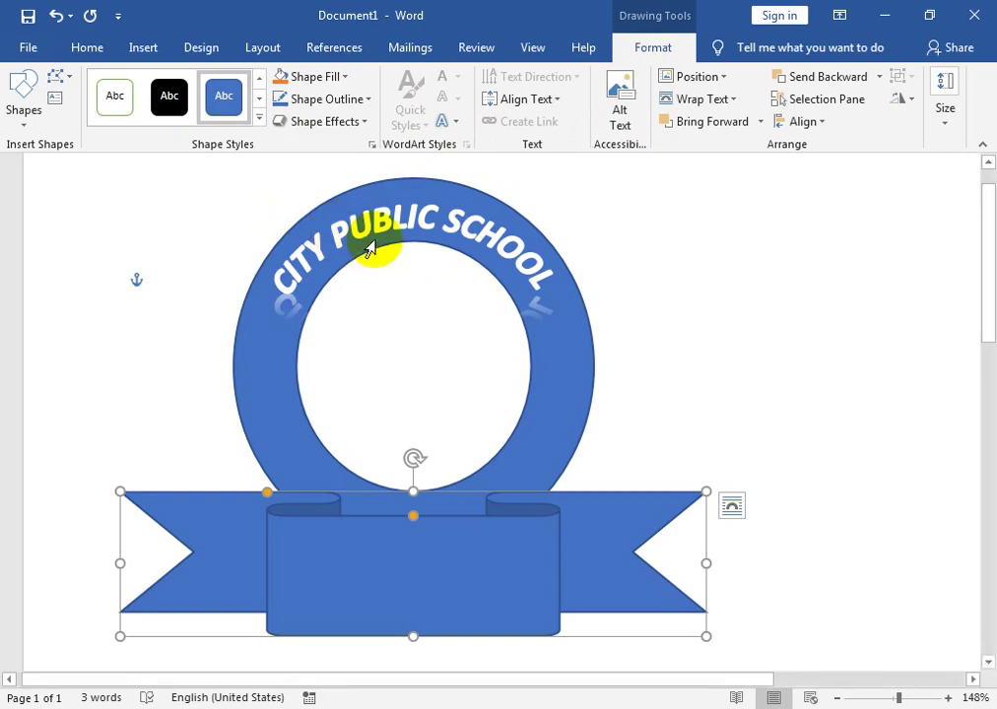
Adjust the ribbon's folded wings, centre band width, and both ends beneath the ring.
left_click_drag(414, 515, 345, 520)
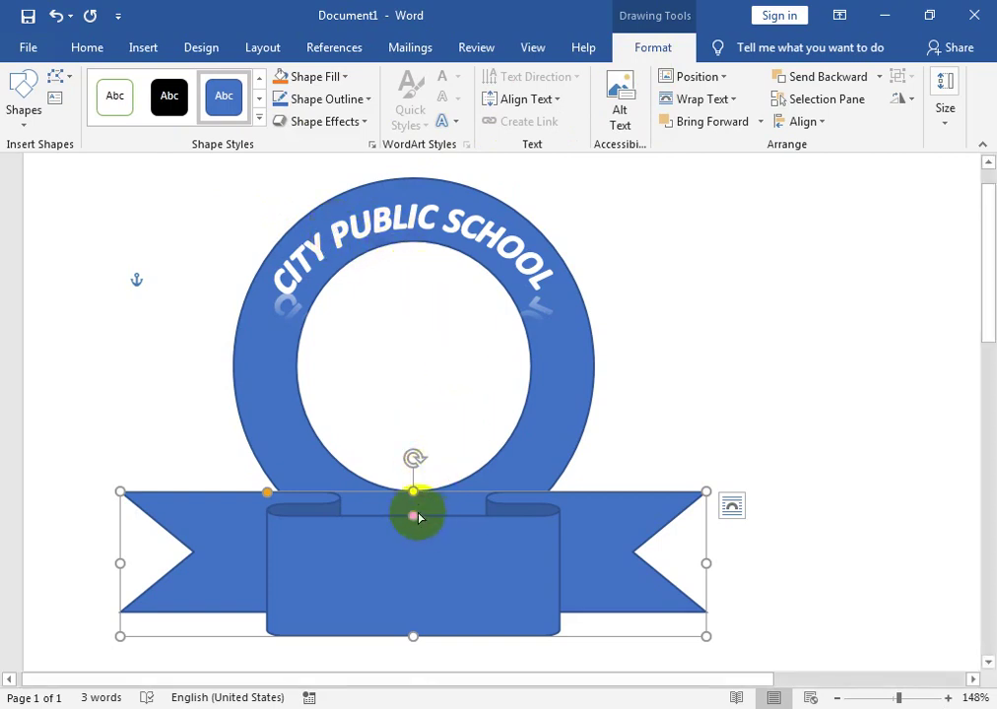
left_click_drag(417, 522, 414, 526)
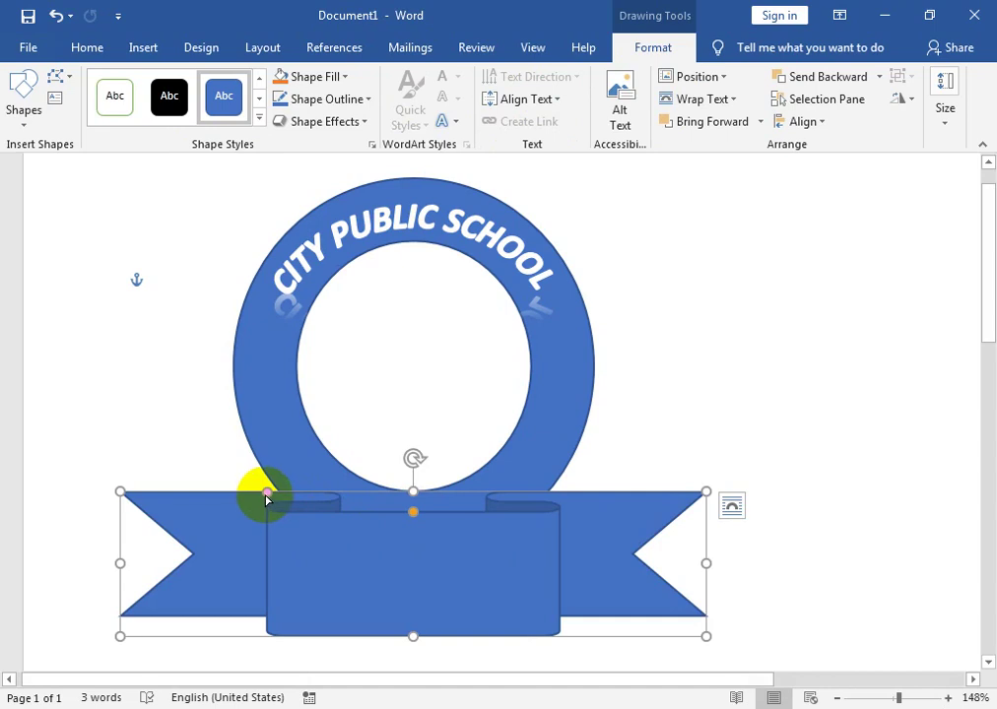
mouse_move(266, 499)
left_mouse_down()
mouse_move(225, 503)
mouse_move(237, 497)
left_mouse_up()
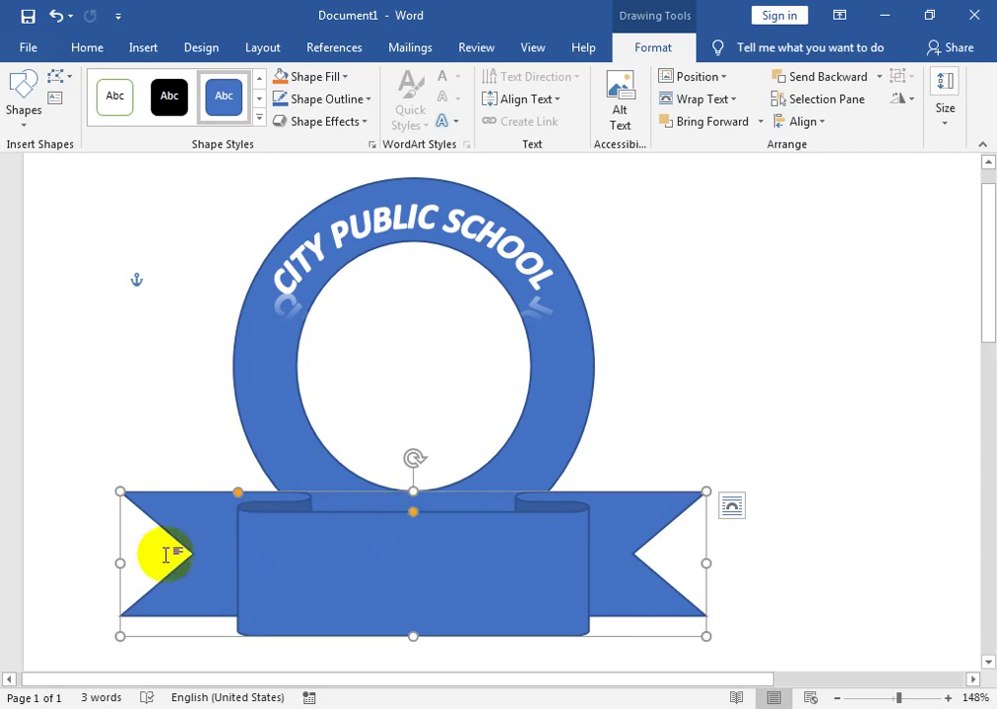
left_click_drag(118, 560, 125, 560)
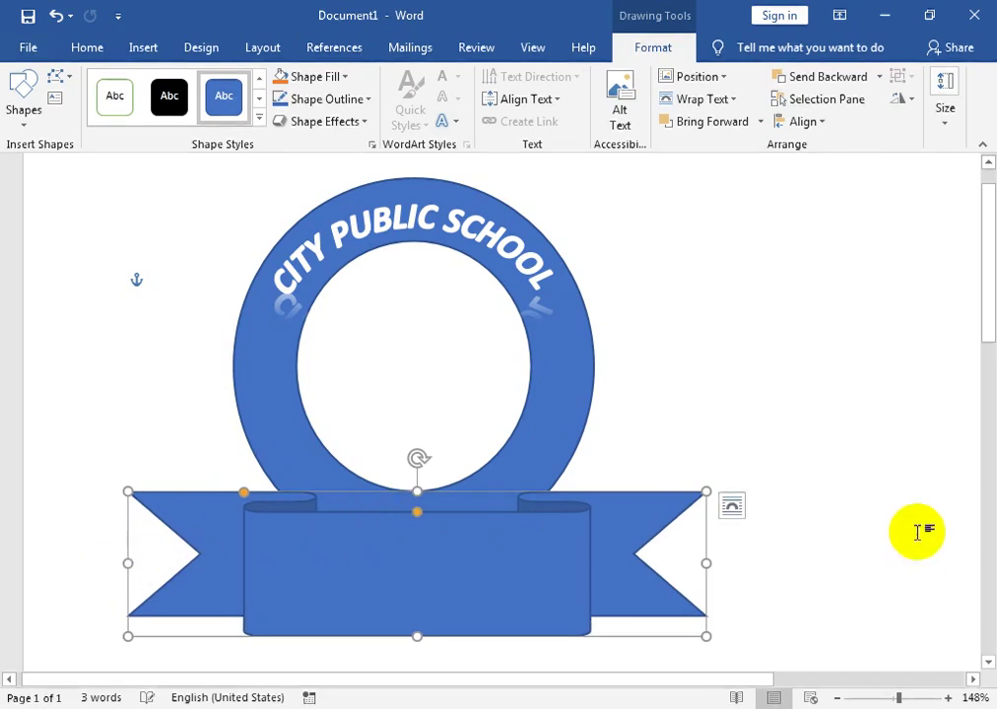
left_click_drag(702, 568, 675, 567)
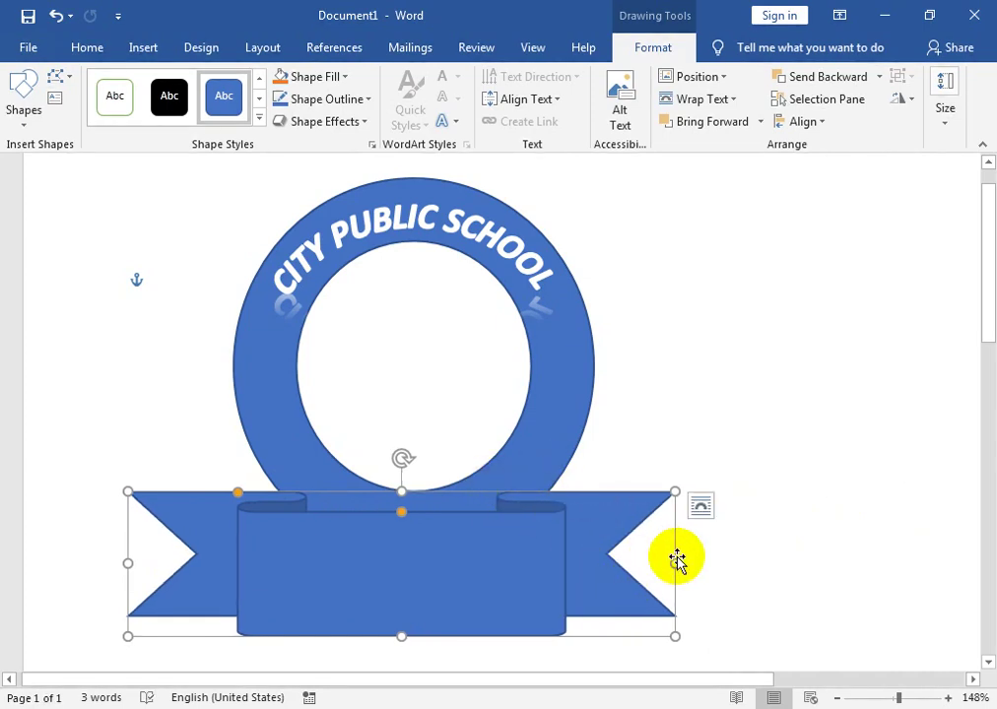
left_click_drag(680, 562, 689, 562)
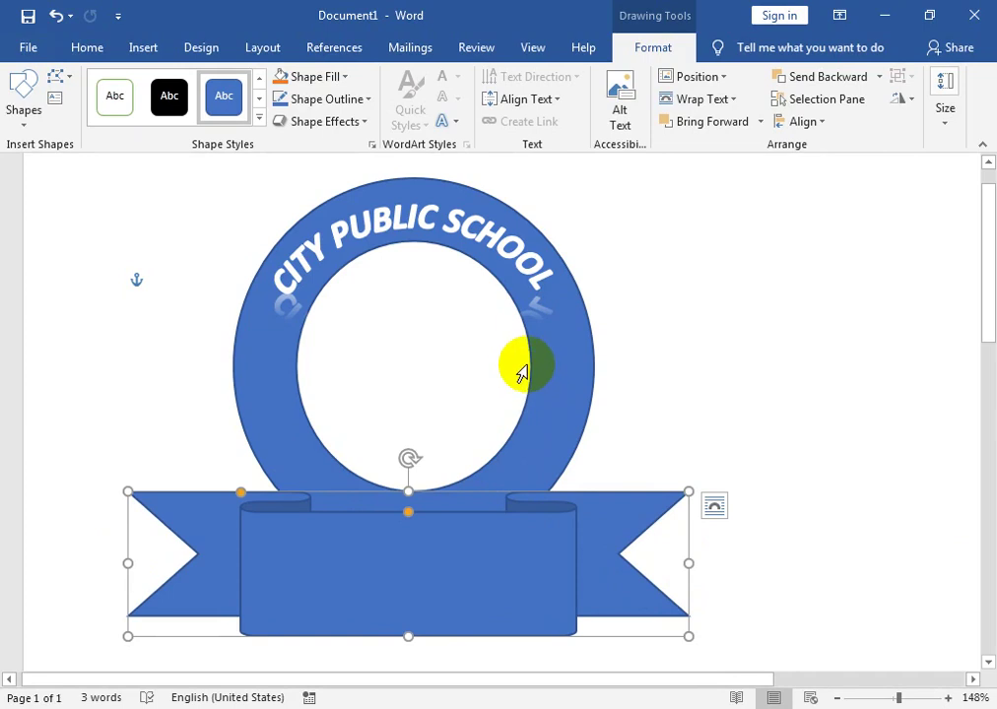
Select the CITY PUBLIC SCHOOL ring and the ribbon together and give both a dark navy fill.
left_click(550, 366)
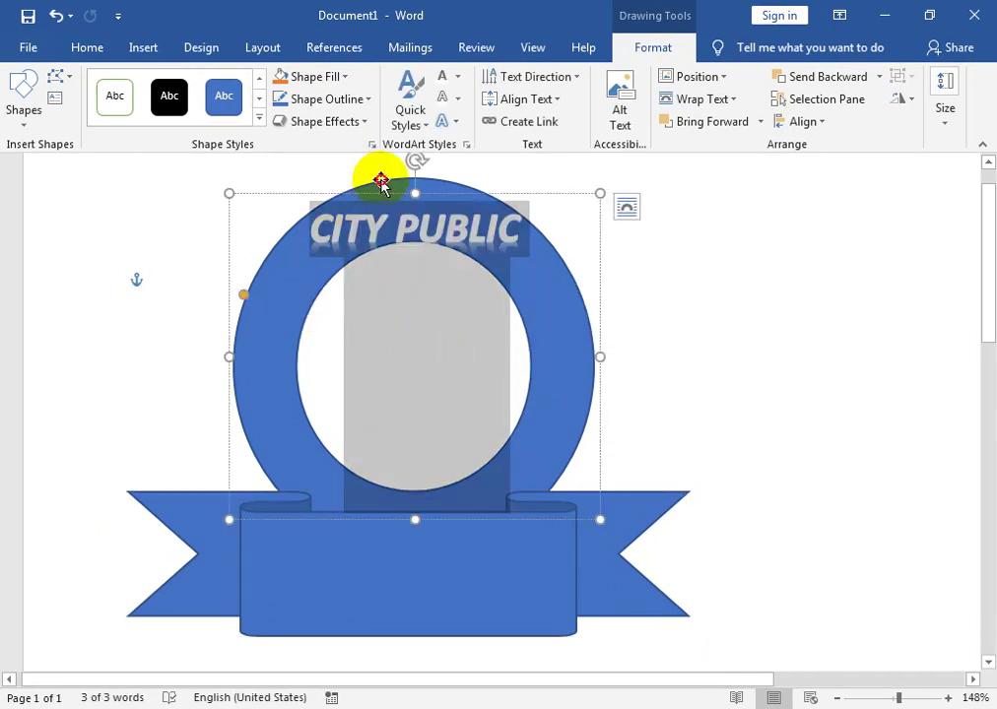
left_click(381, 181)
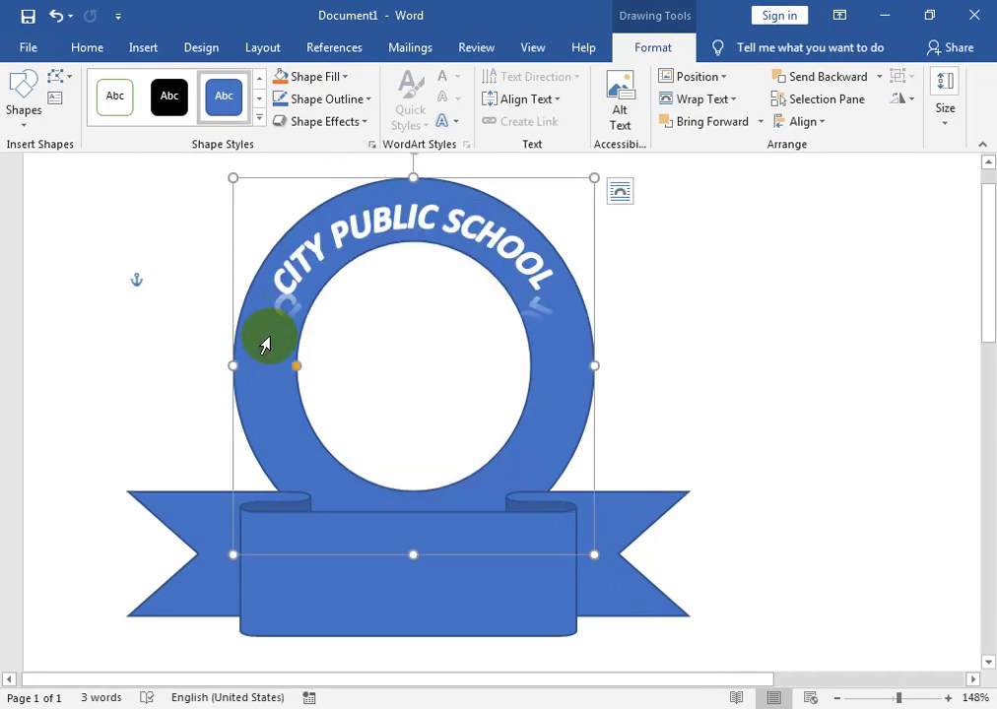
left_click(312, 525, "shift")
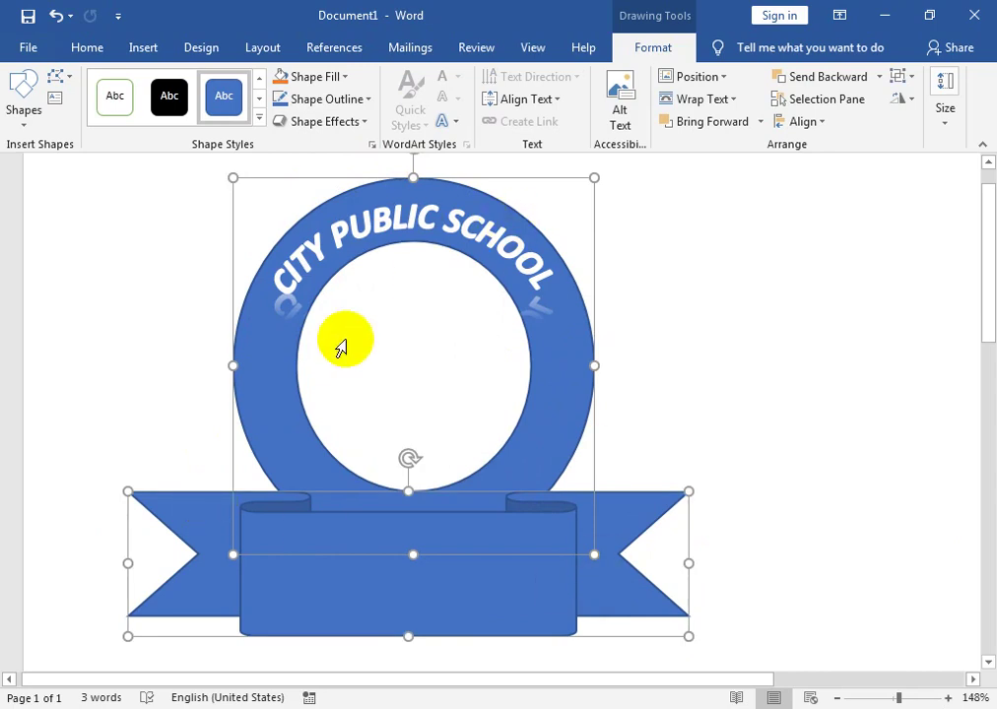
left_click(335, 79)
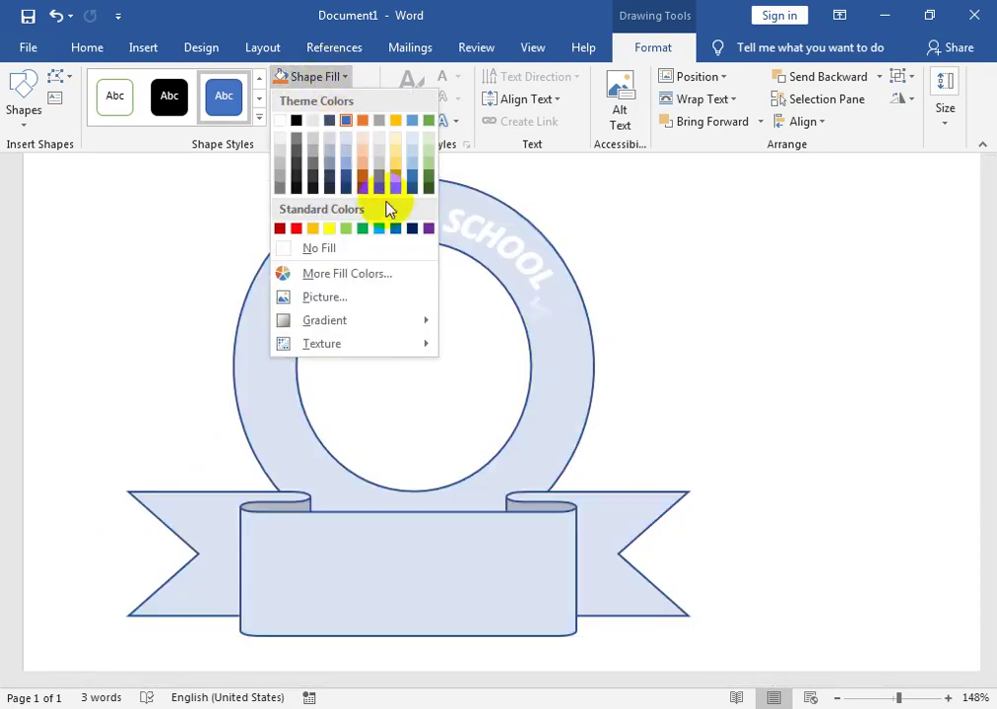
left_click(413, 229)
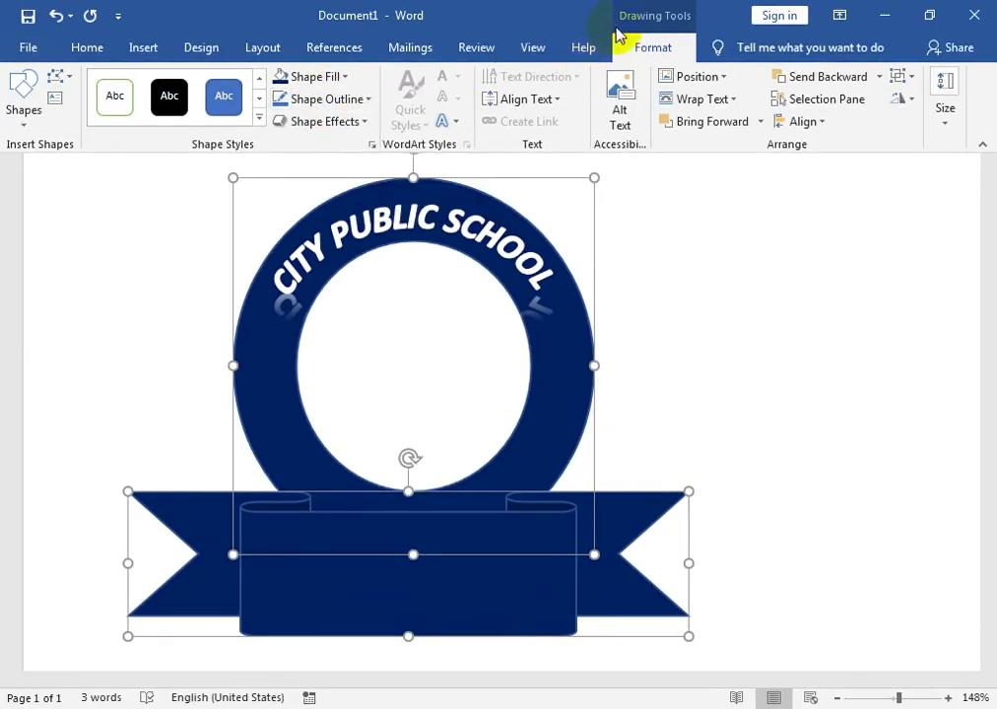
Outline the navy ring and ribbon in gold at 3 pt weight, then deselect them.
left_click(321, 98)
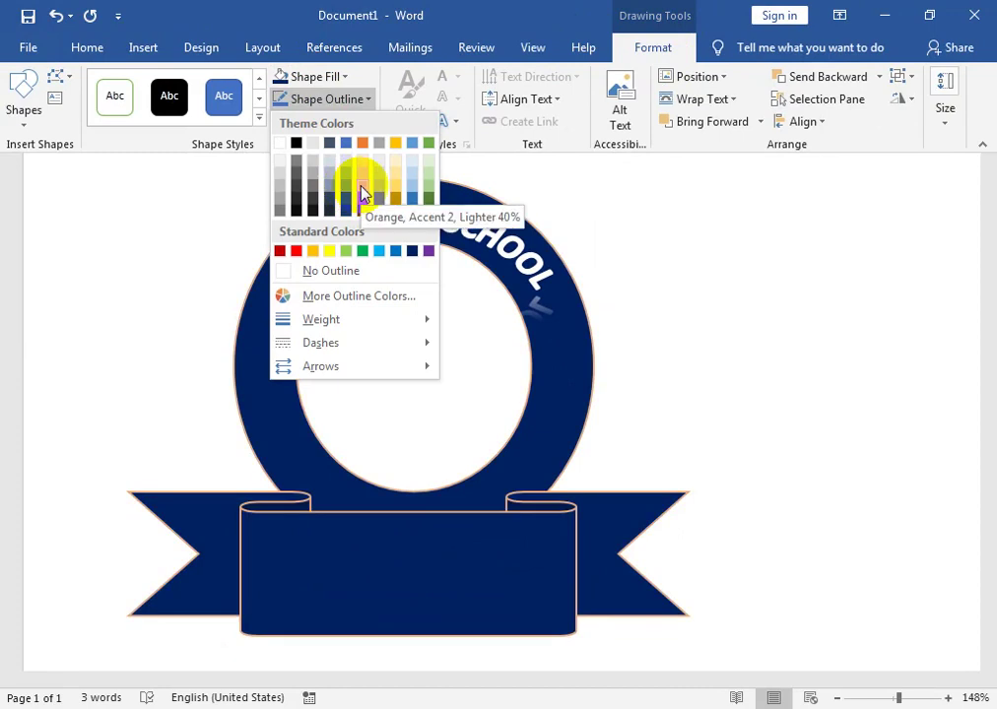
left_click(360, 187)
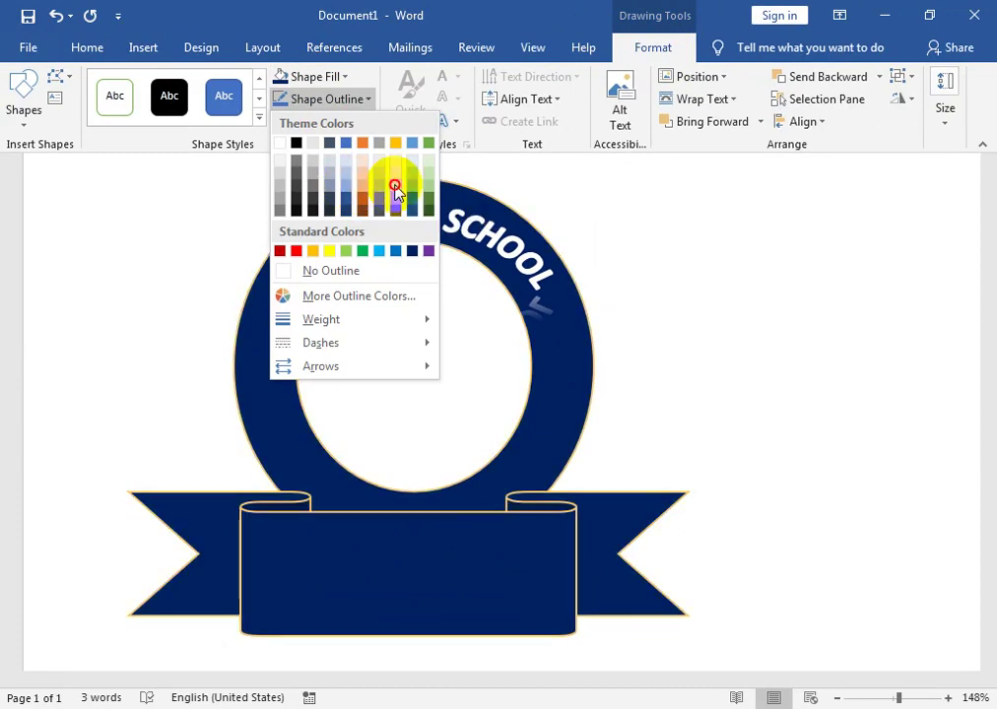
left_click(395, 187)
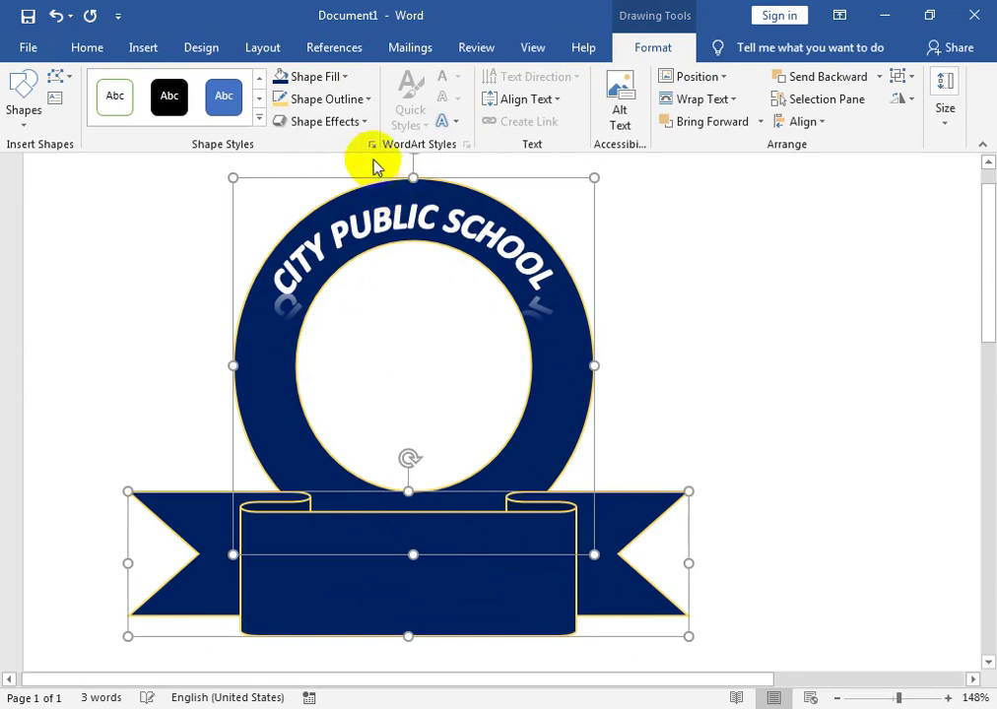
left_click(359, 98)
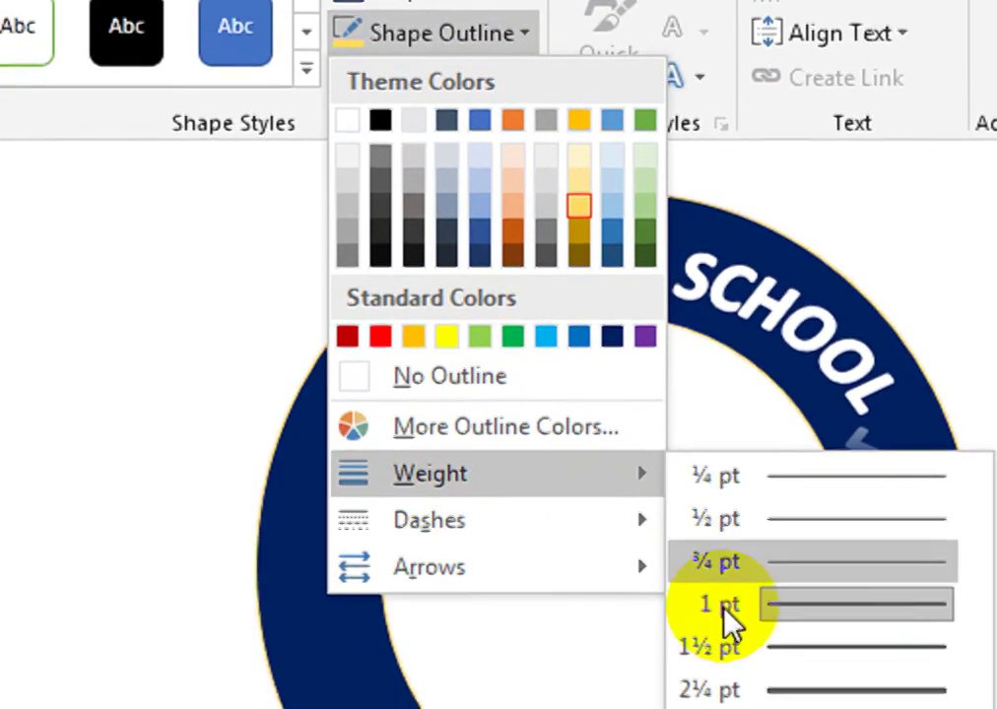
mouse_move(322, 319)
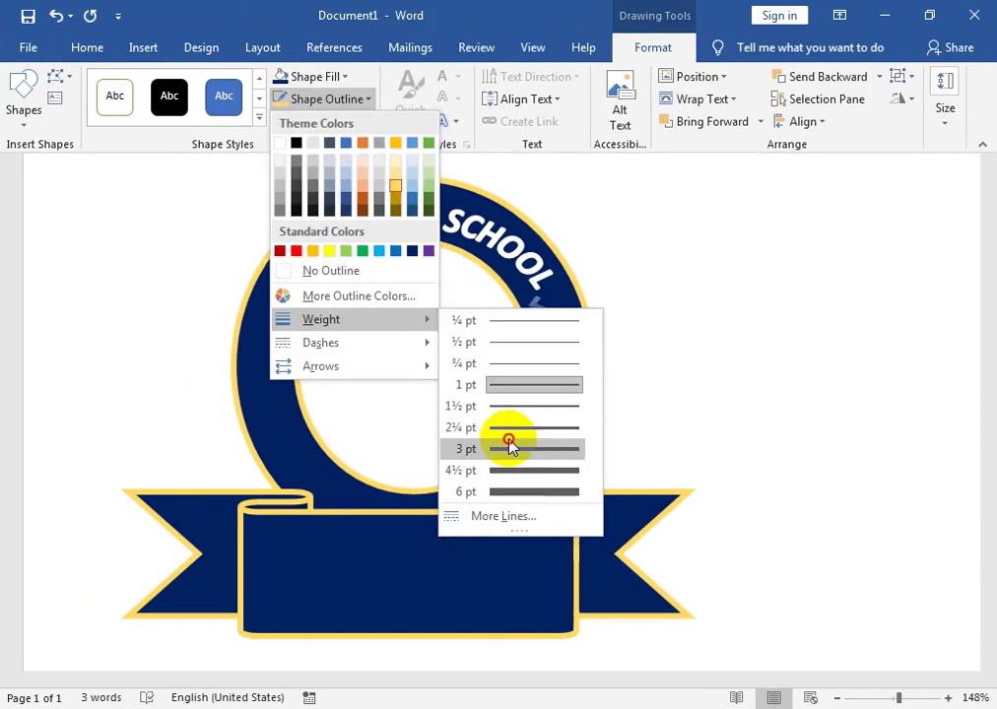
left_click(511, 448)
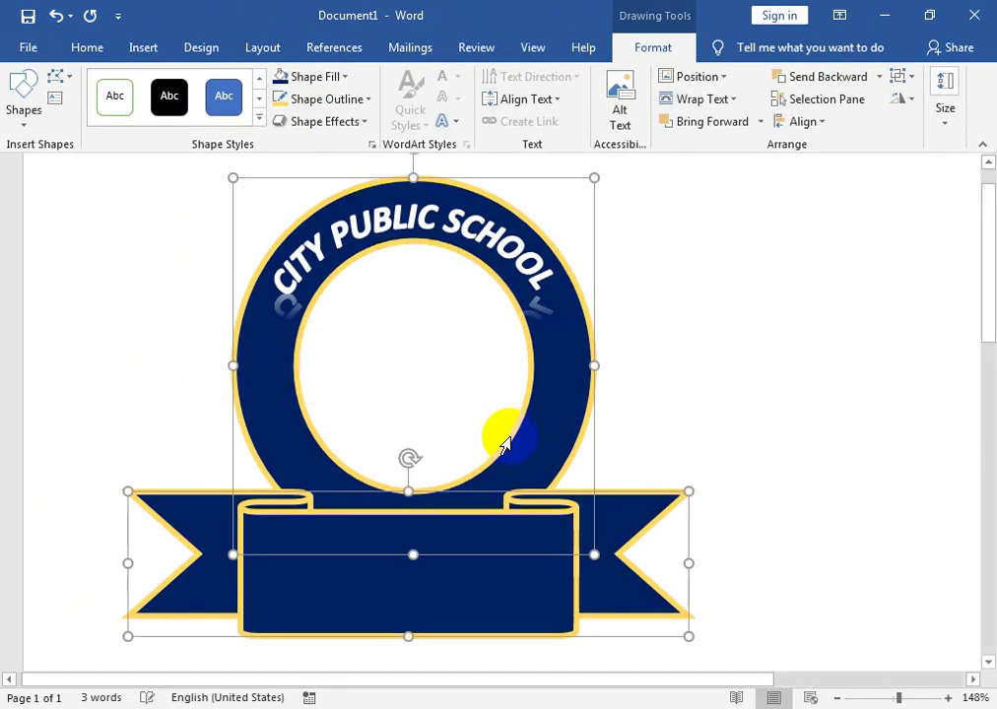
left_click(618, 416)
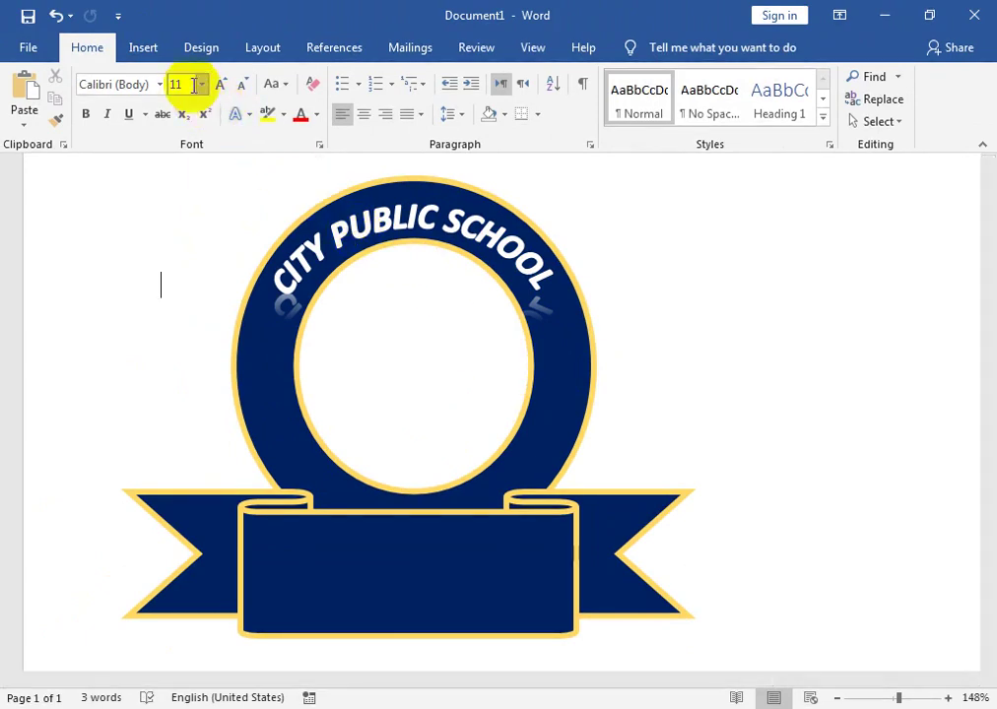
Draw an oval circle inside the CITY PUBLIC SCHOOL ring.
left_click(160, 49)
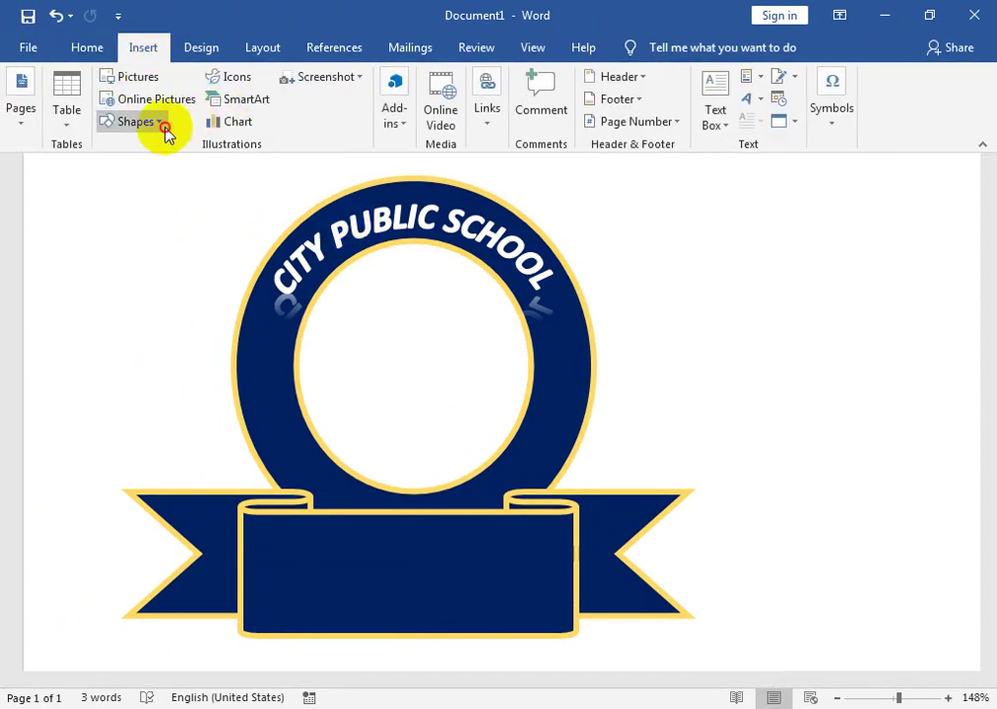
left_click(136, 121)
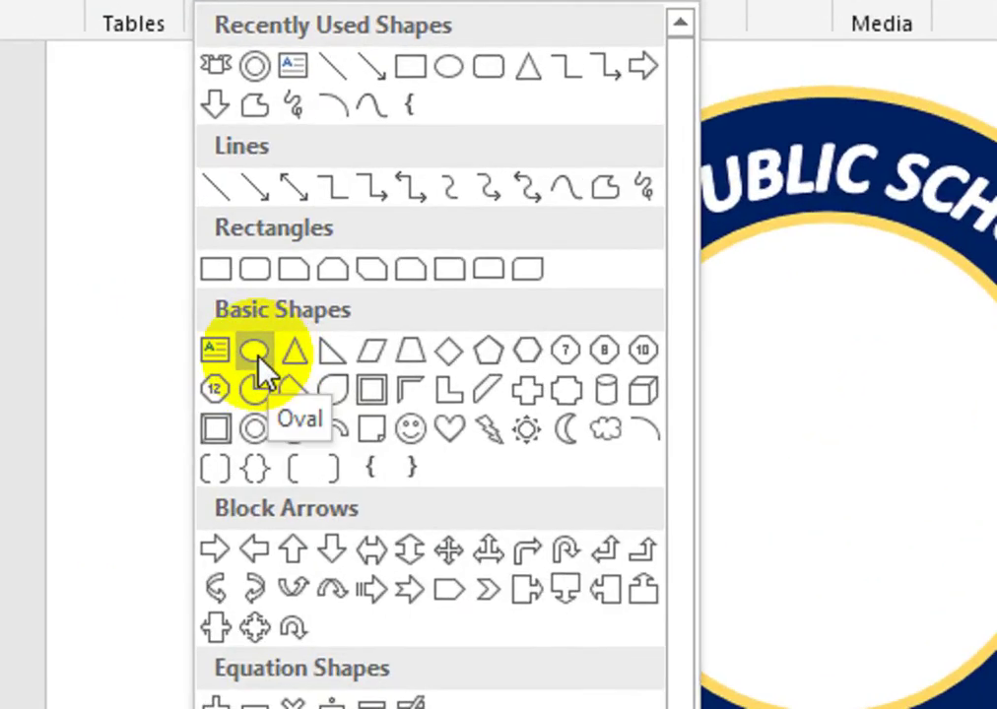
left_click(126, 309)
mouse_move(279, 246)
left_mouse_down()
mouse_move(525, 493)
mouse_move(530, 483)
left_mouse_up()
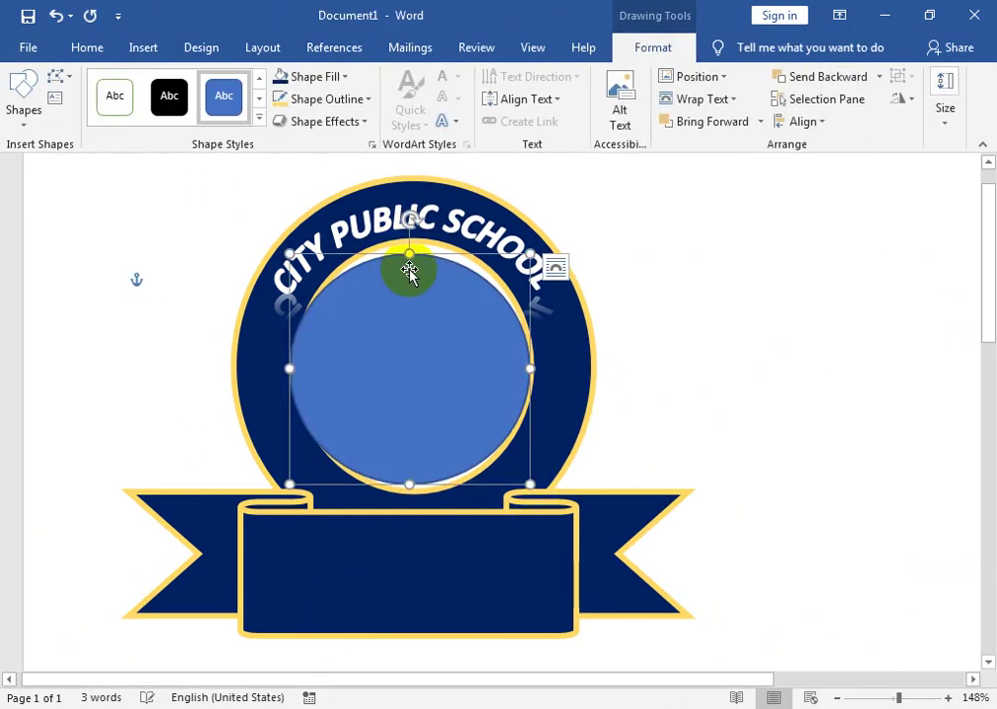
Resize and nudge the circle so it fits the ring's inner hole.
left_click_drag(409, 250, 409, 247)
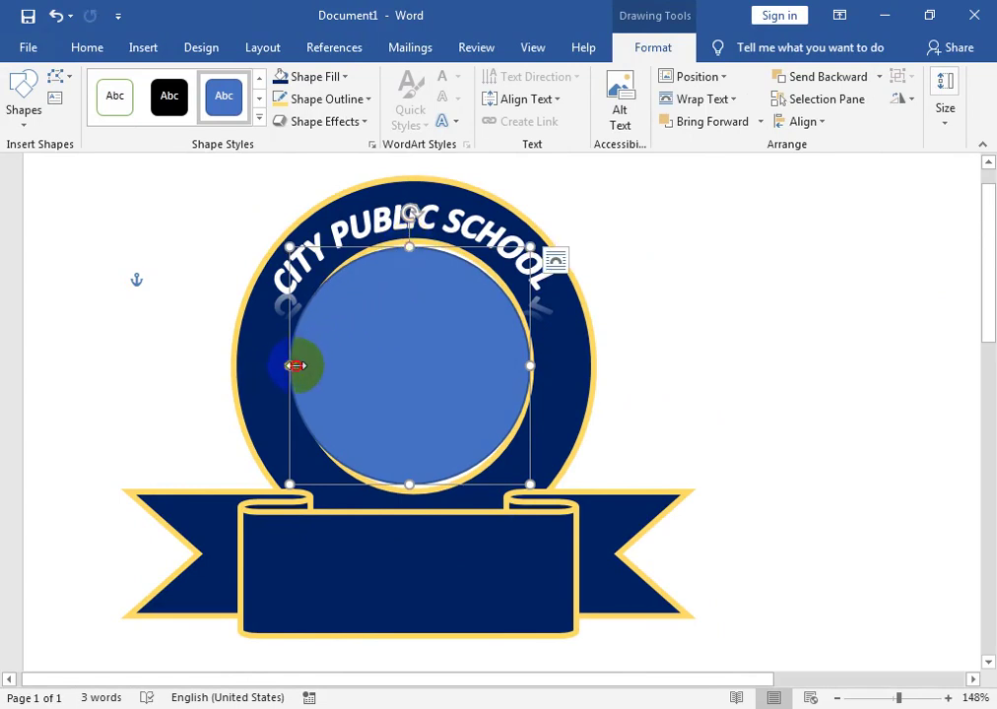
left_click_drag(295, 366, 300, 364)
left_click_drag(425, 253, 414, 243)
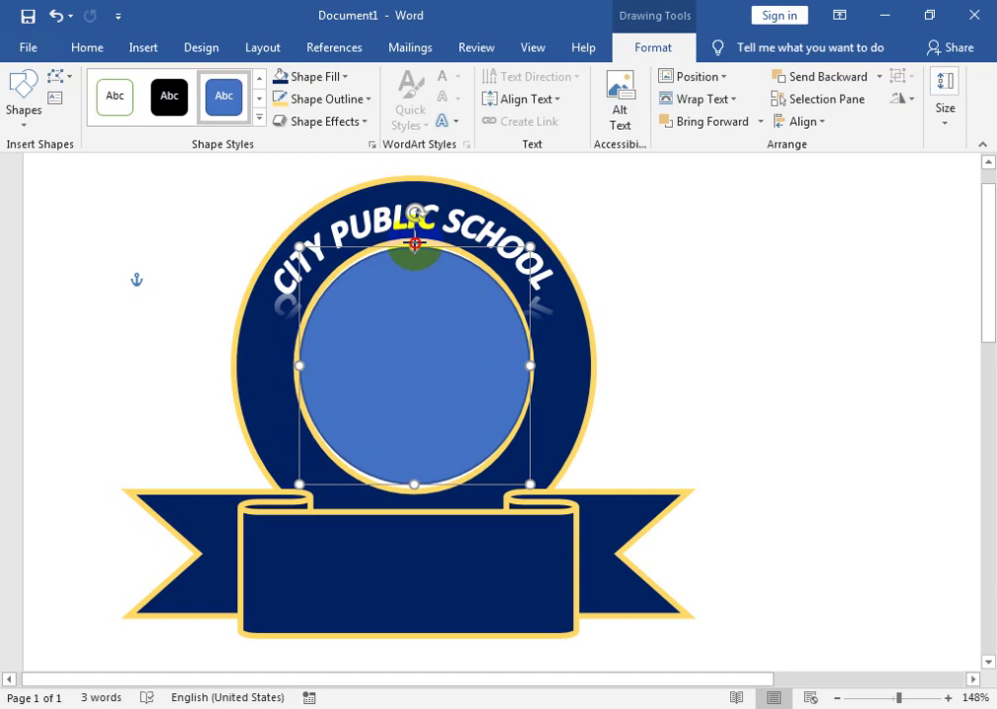
left_click_drag(415, 244, 412, 244)
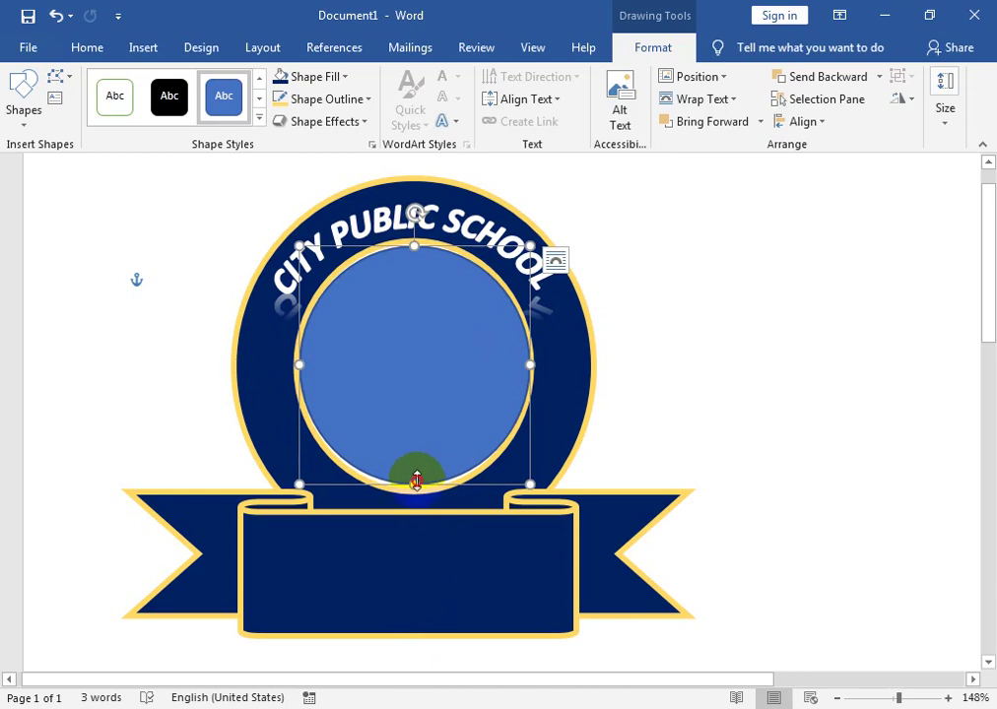
left_click_drag(416, 484, 414, 486)
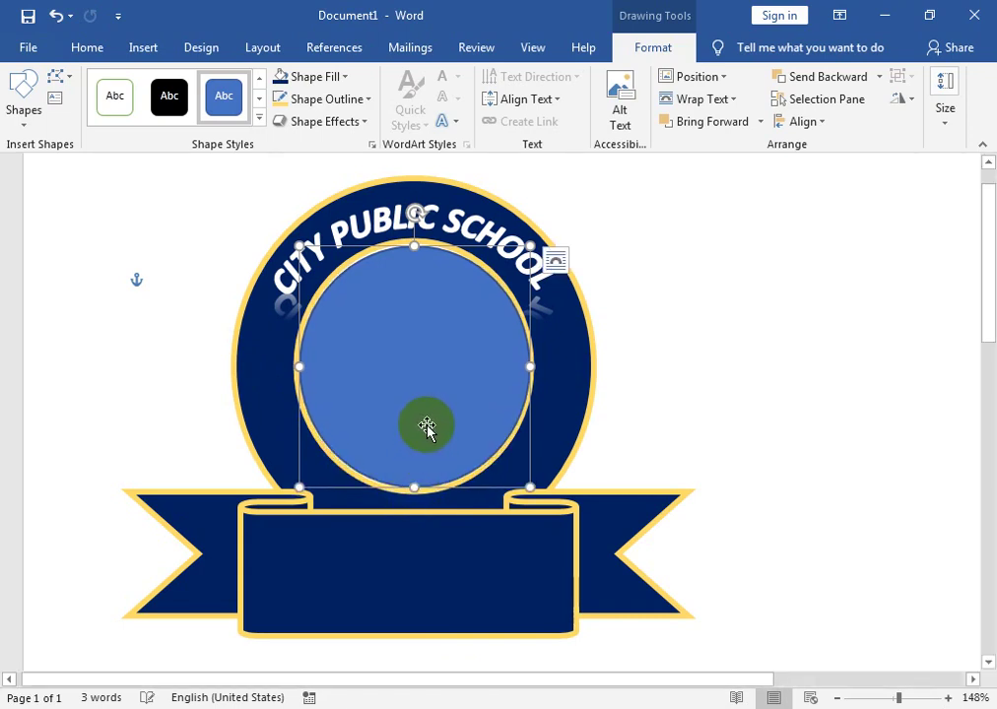
left_click_drag(529, 366, 528, 366)
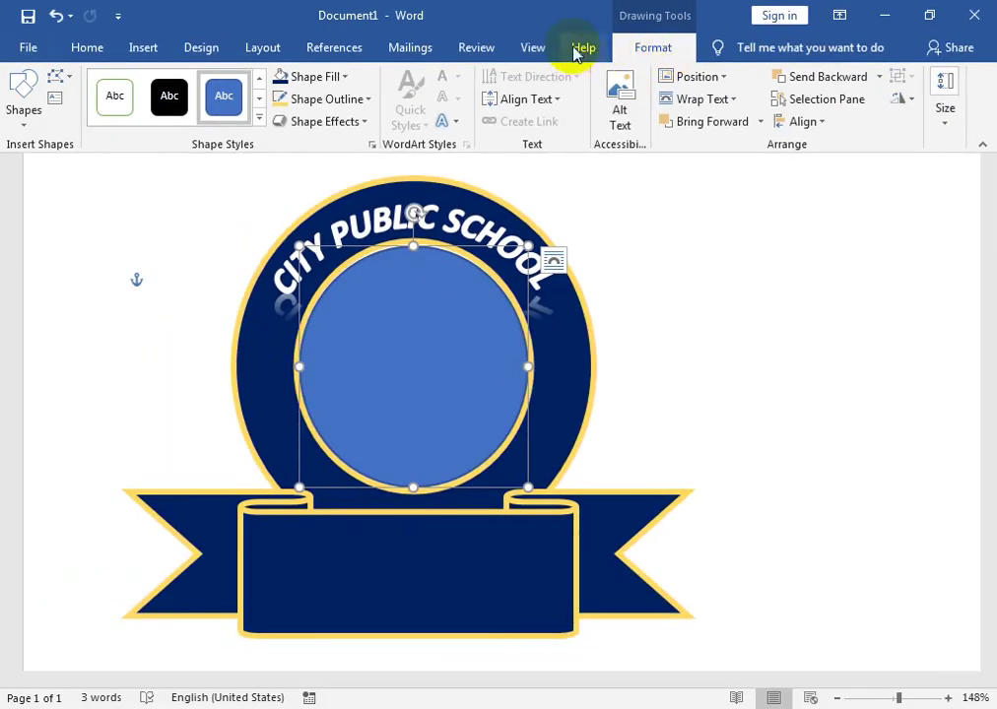
Fill the circle with the 'images' book picture from a file.
left_click(328, 76)
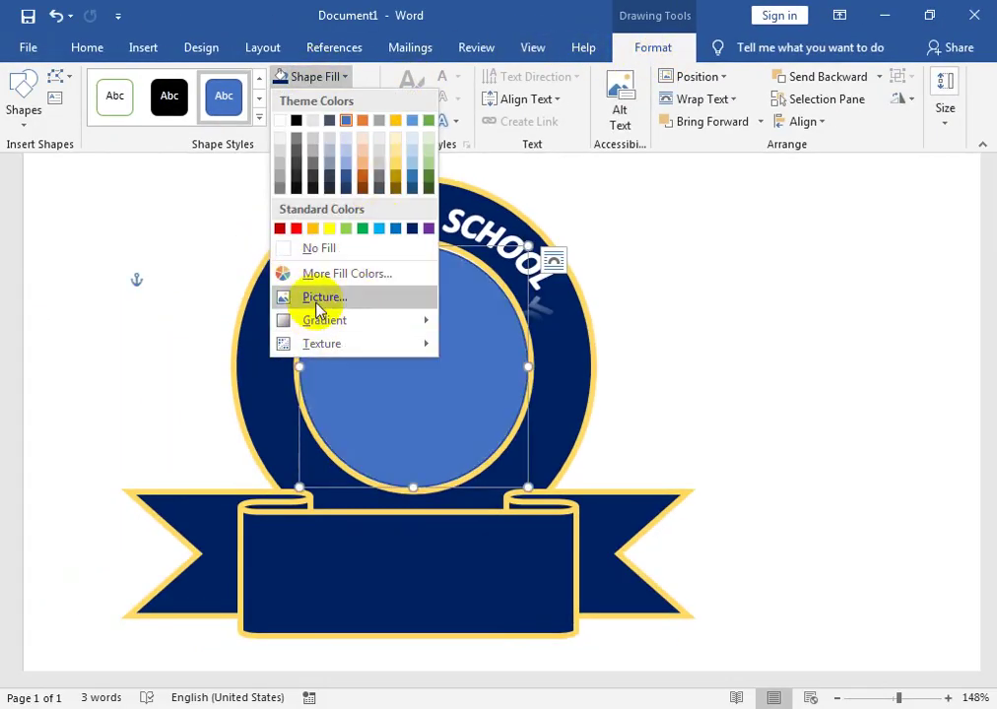
left_click(293, 296)
left_click(319, 340)
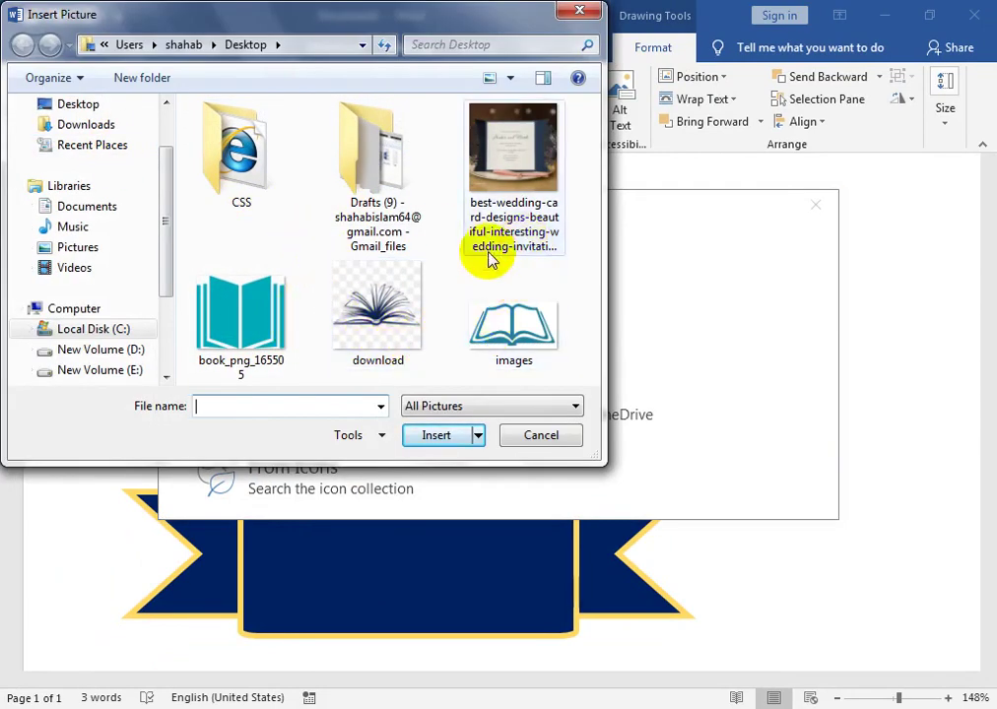
left_click(206, 311)
left_click(422, 320)
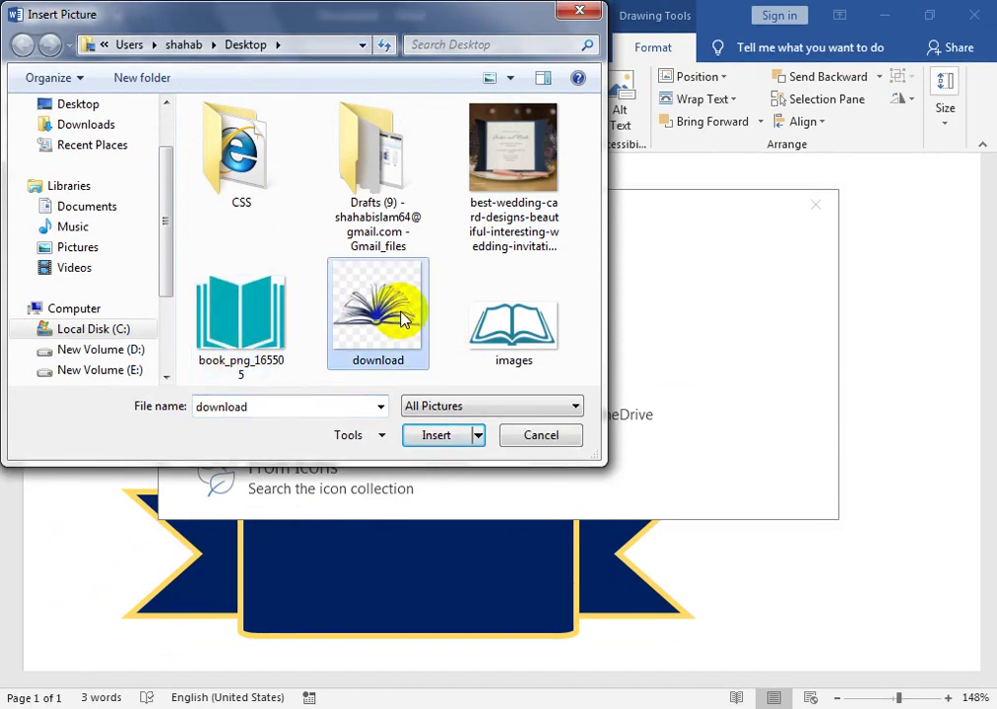
left_click(493, 352)
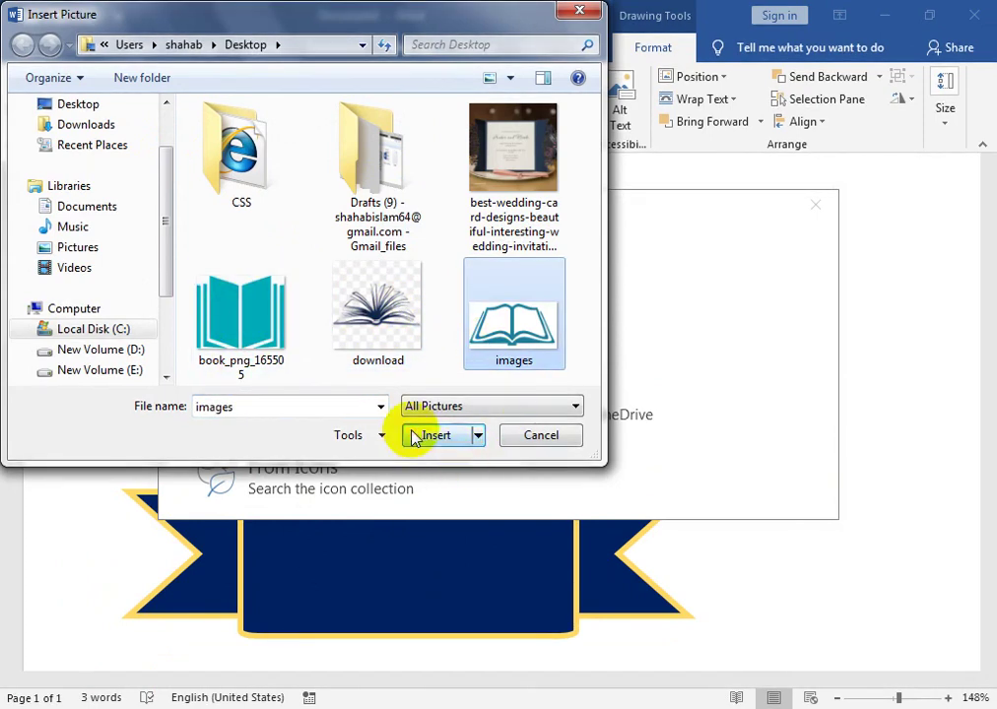
left_click(419, 433)
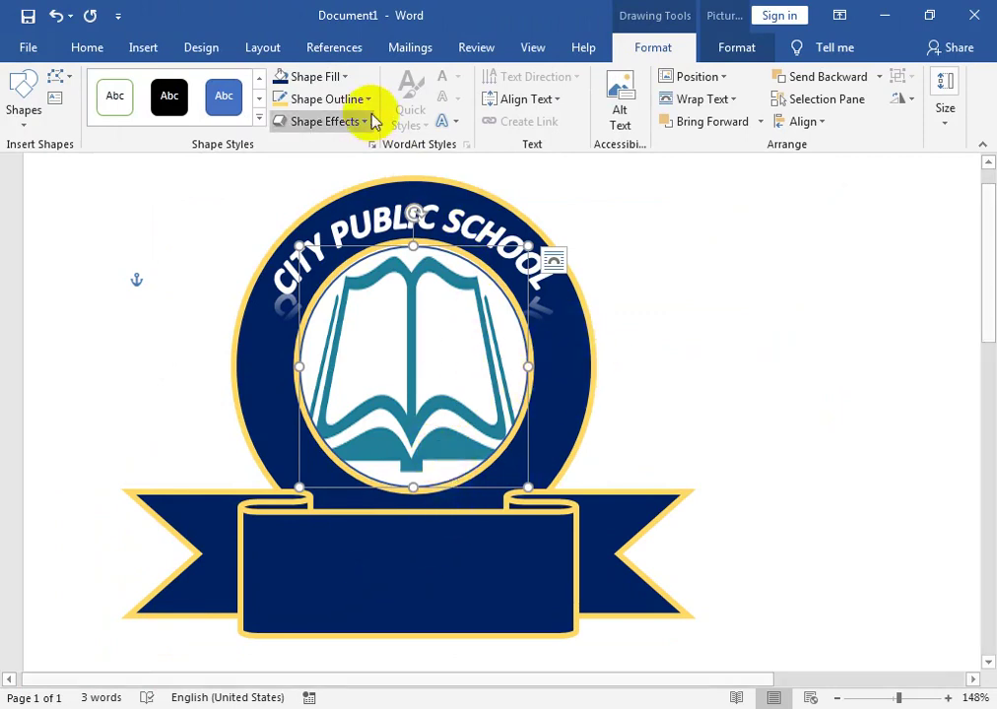
Replace the circle's picture fill with the 'download' book picture.
left_click(343, 76)
left_click(400, 278)
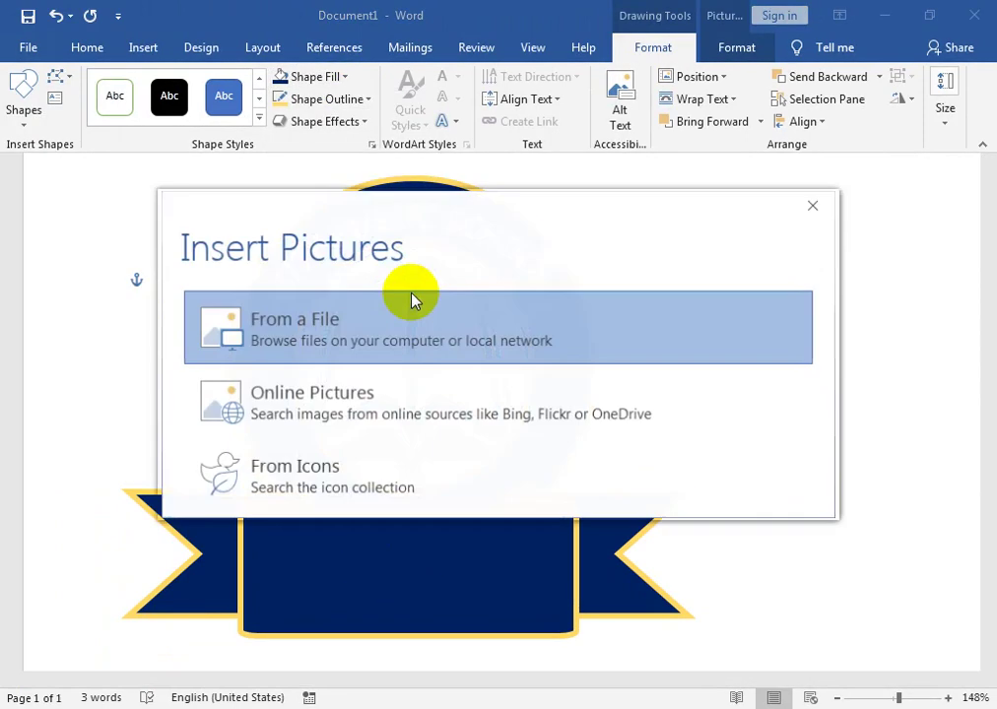
left_click(355, 328)
left_click(356, 329)
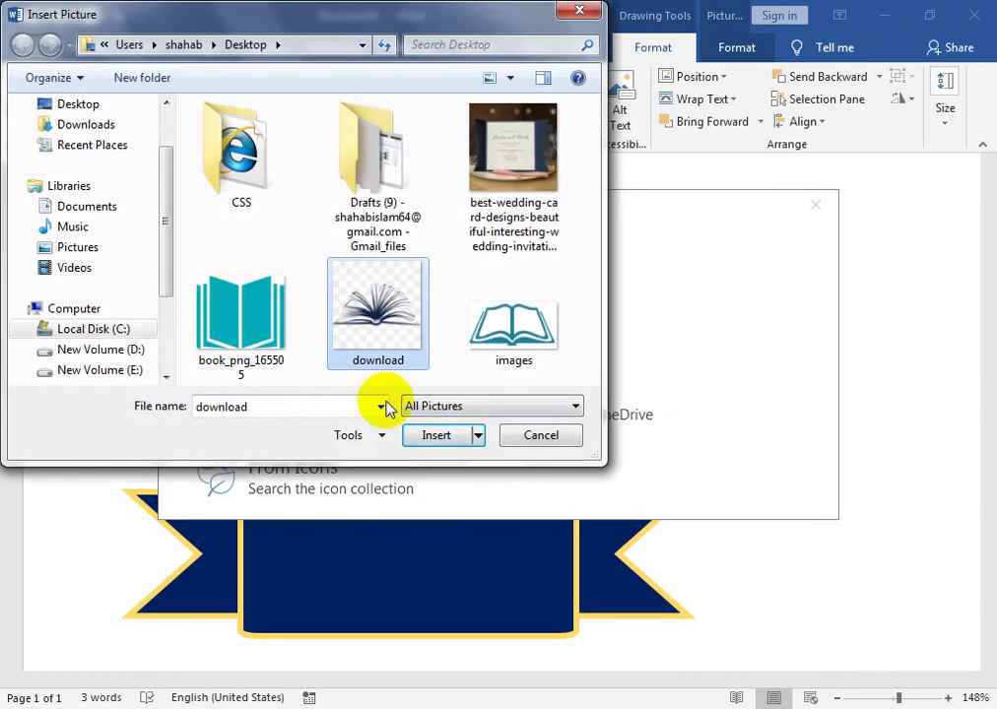
left_click(436, 435)
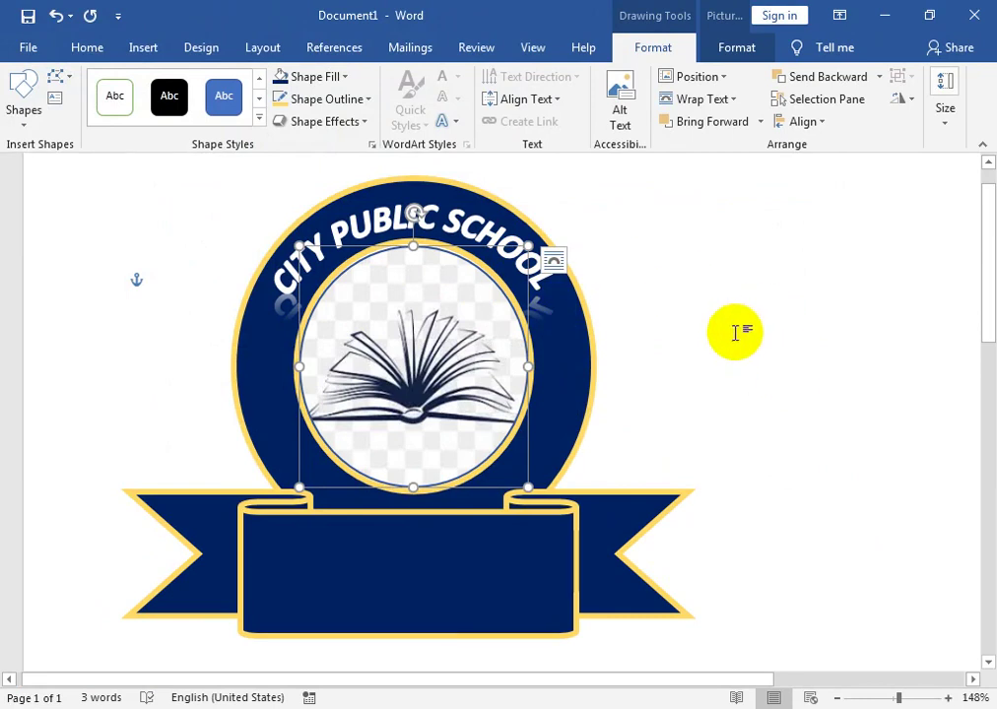
Refill the circle with the teal book_png_165505 picture.
left_click(292, 76)
left_click(343, 296)
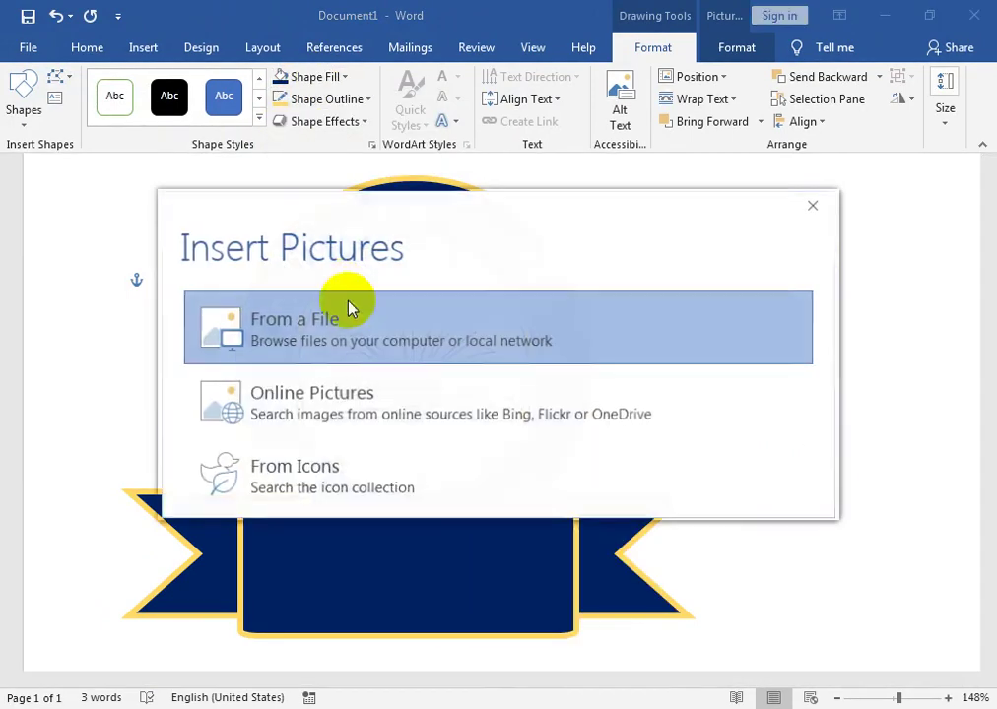
left_click(272, 325)
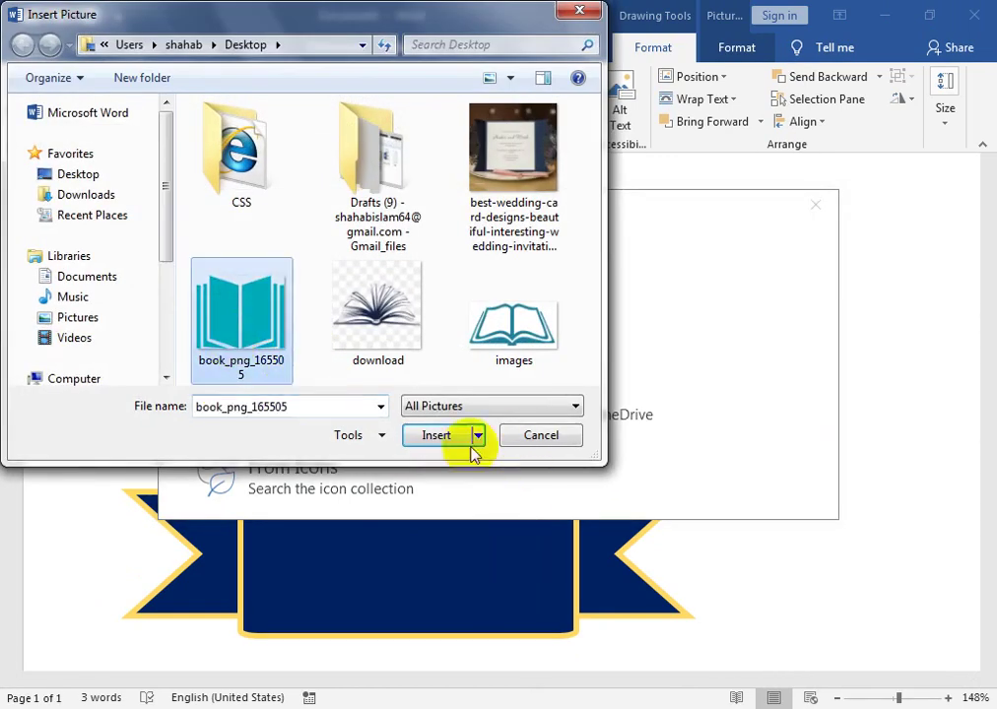
left_click(461, 439)
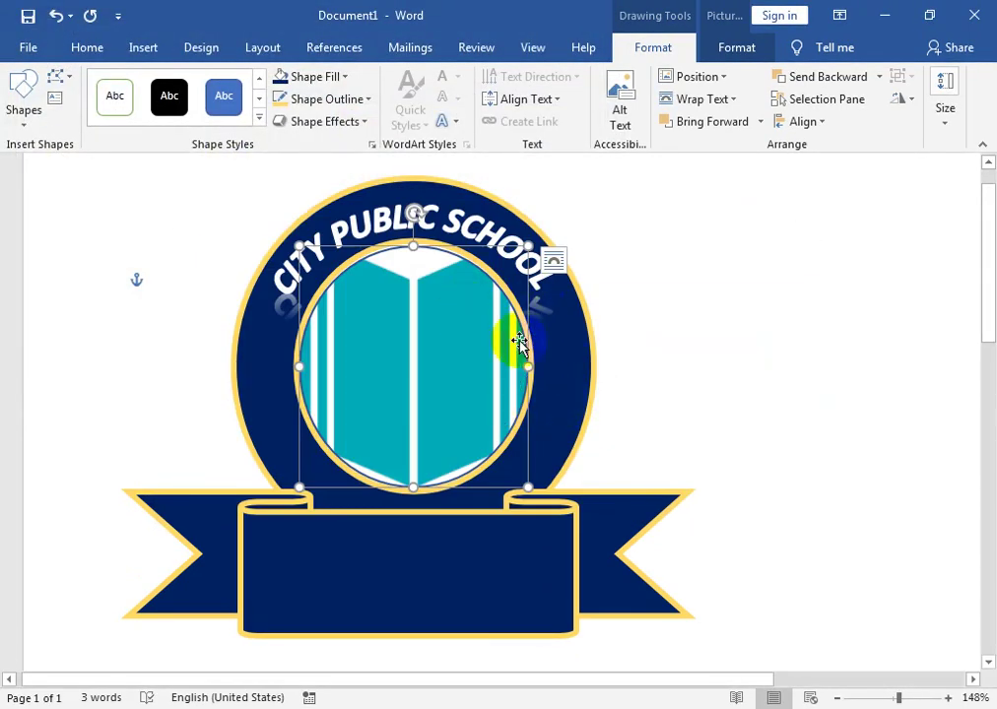
left_click(485, 567)
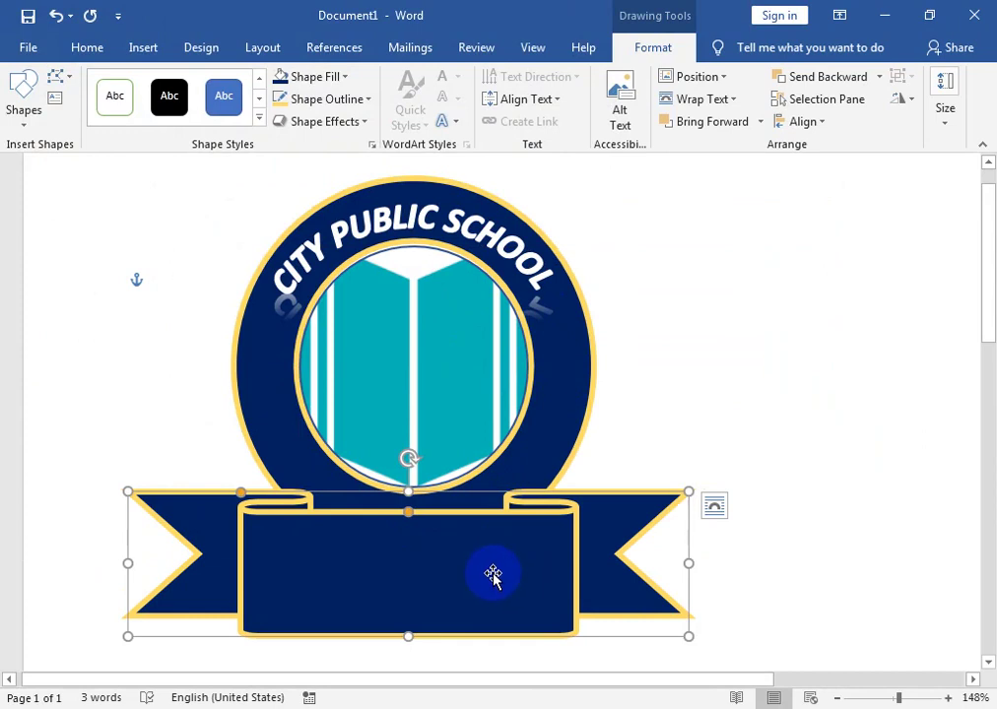
Add the text 'KNOWLEDGE IS POWER' inside the ribbon banner.
left_click(146, 51)
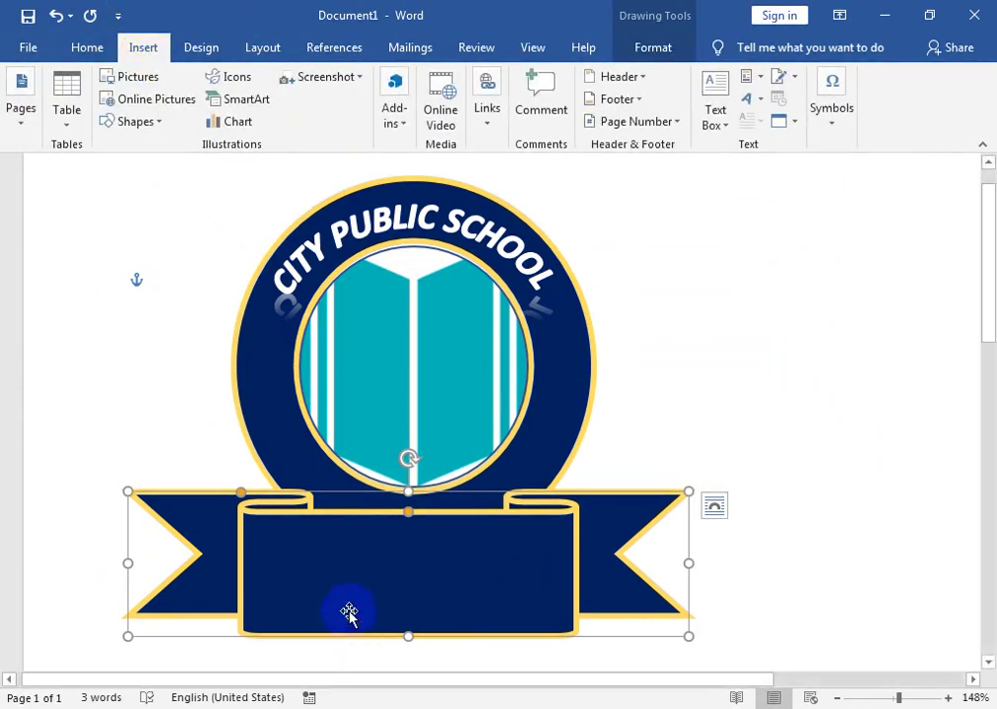
right_click(359, 554)
left_click(403, 285)
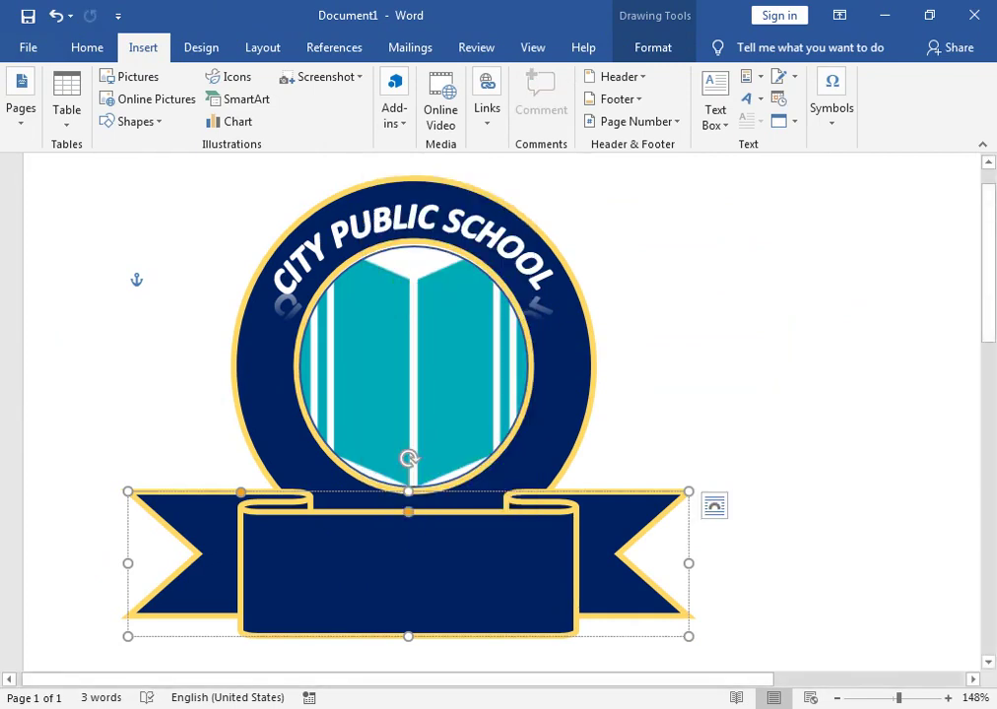
left_click(422, 538)
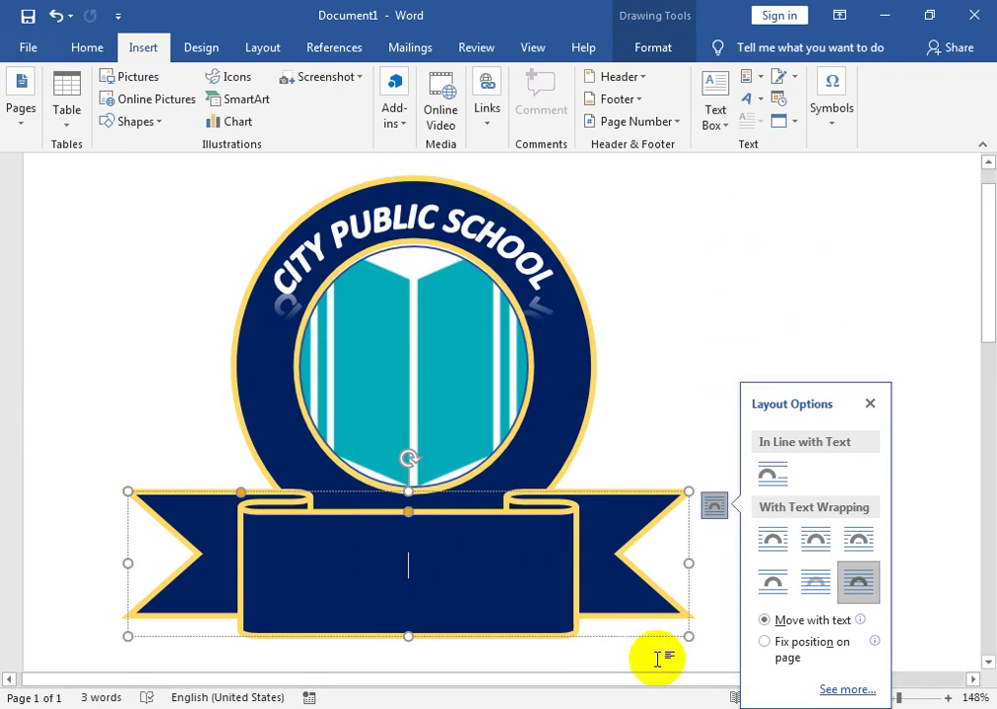
left_click(872, 705)
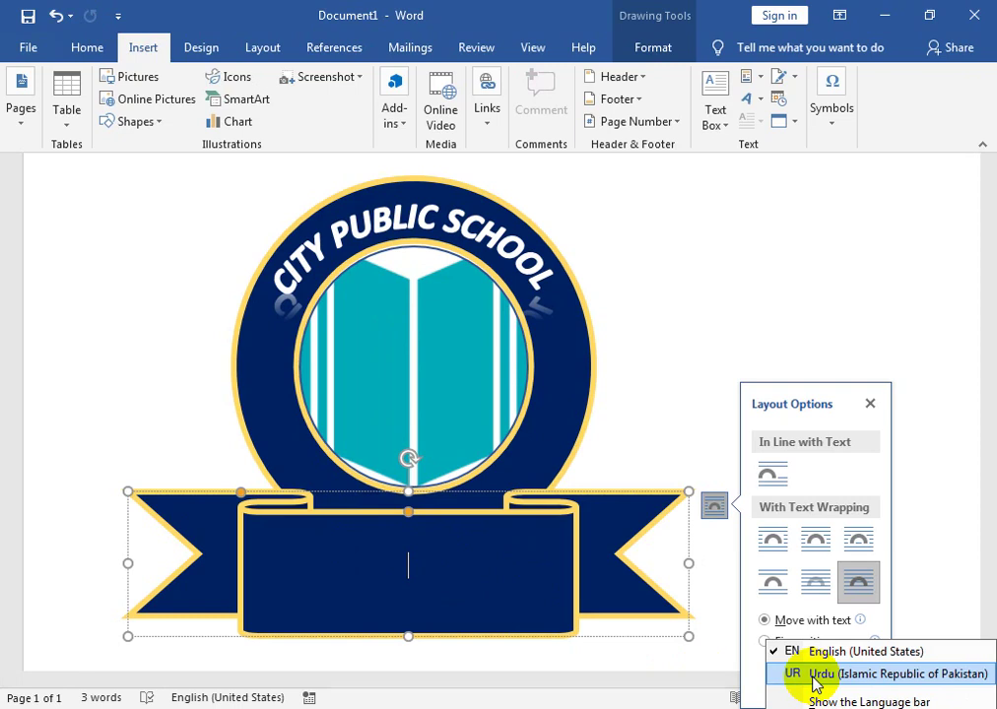
left_click(317, 572)
left_click(414, 562)
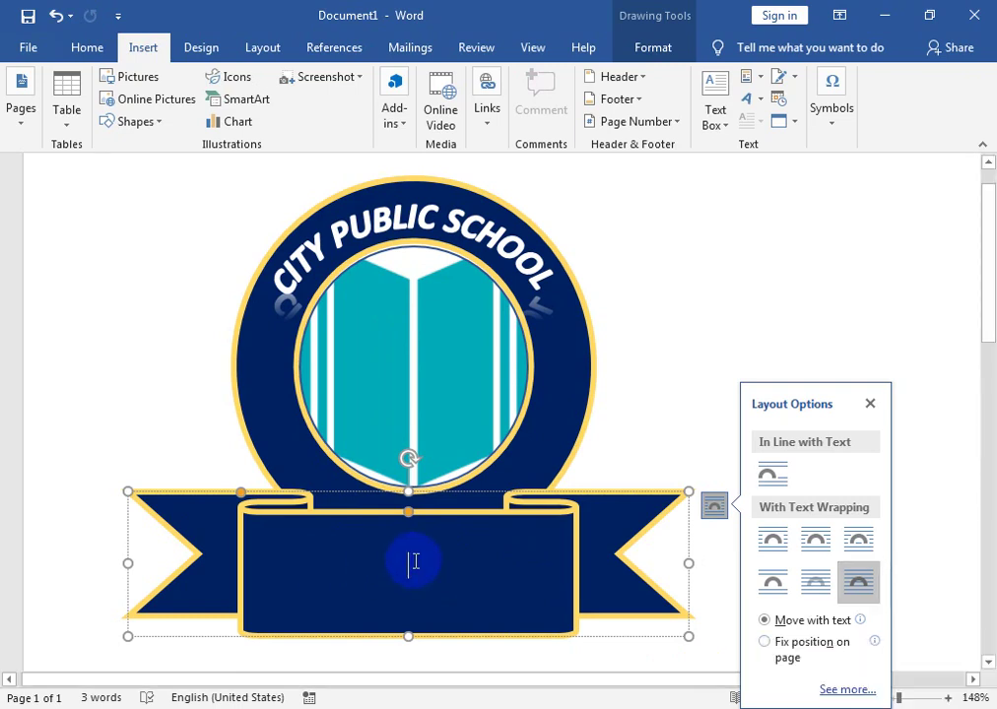
type("KNOWLEDGE")
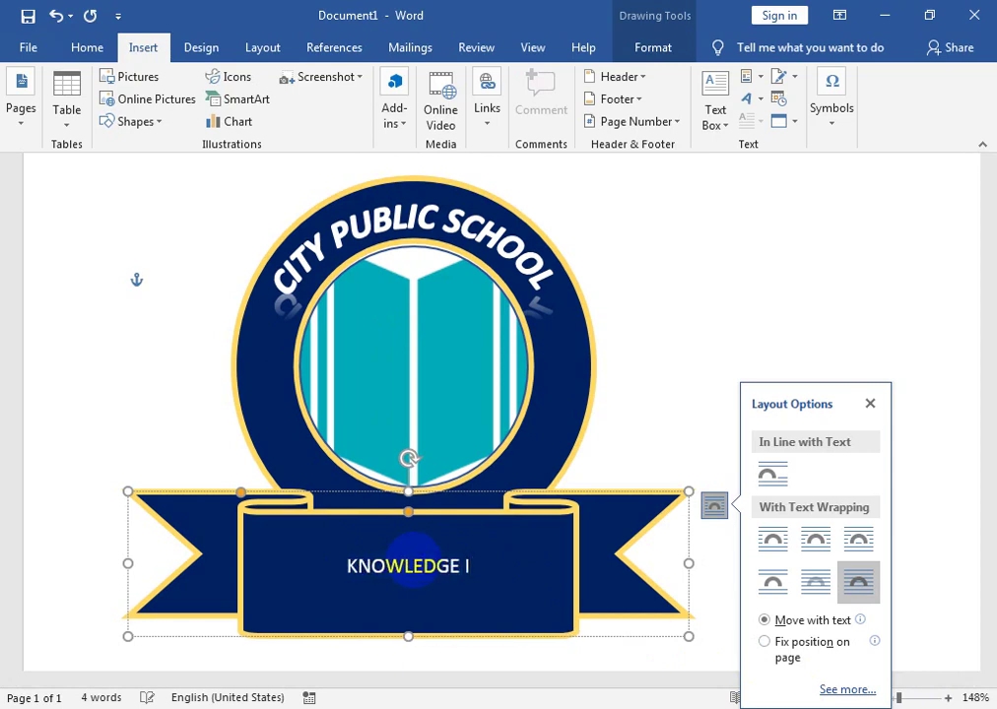
type(" POWER")
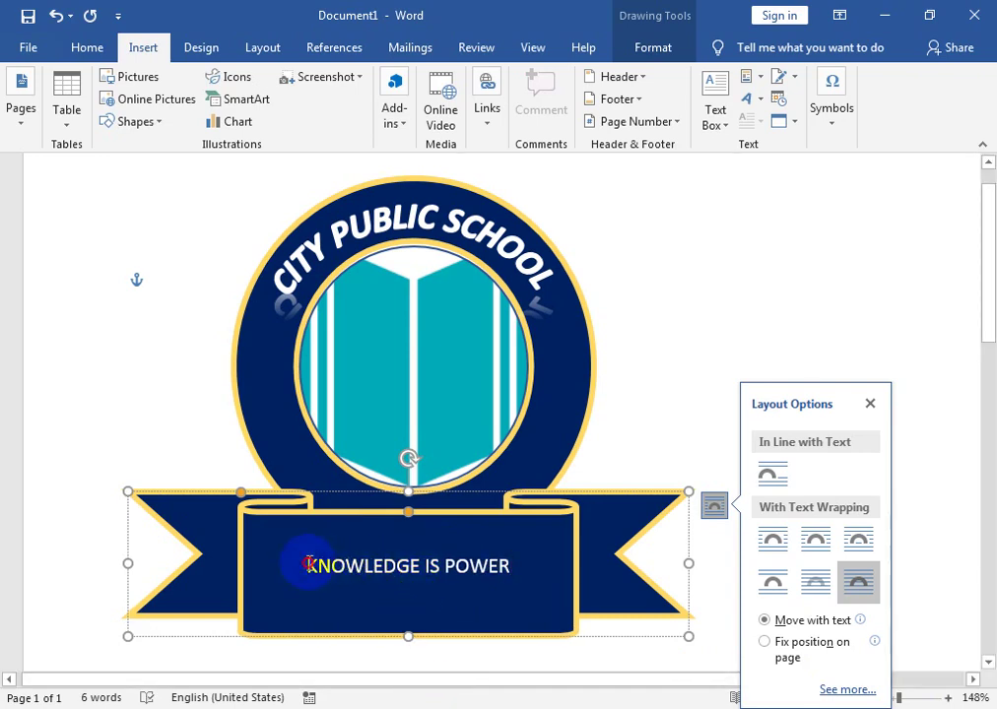
Make the banner text bold at 16 pt, then reselect it.
left_click_drag(308, 563, 574, 563)
left_click(103, 51)
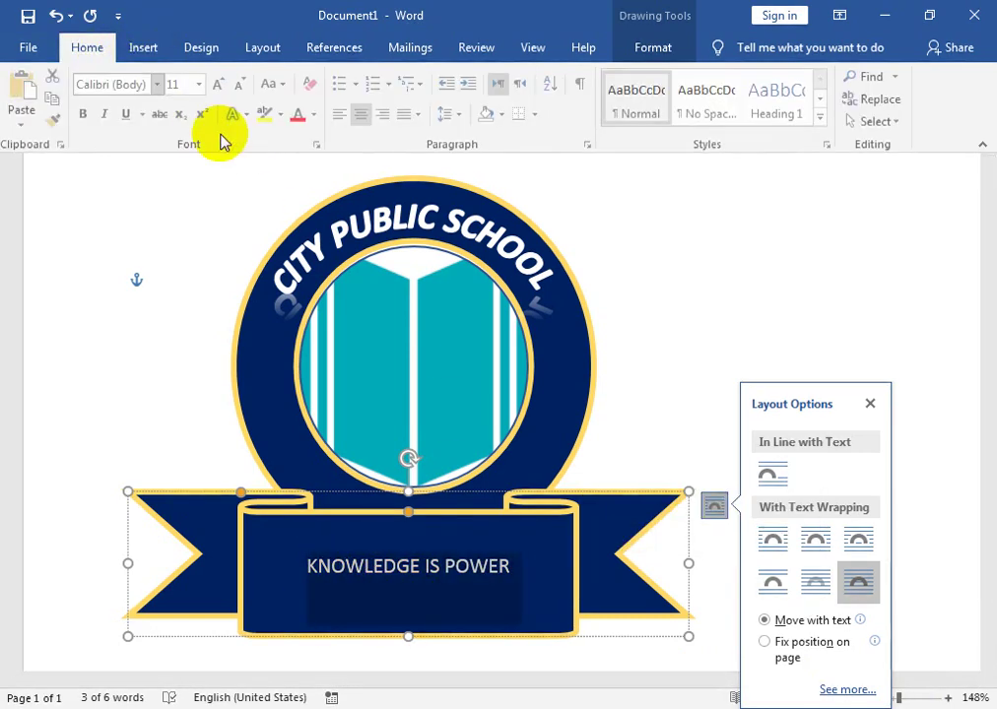
left_click(85, 113)
left_click(220, 83)
left_click(221, 83)
left_click(220, 84)
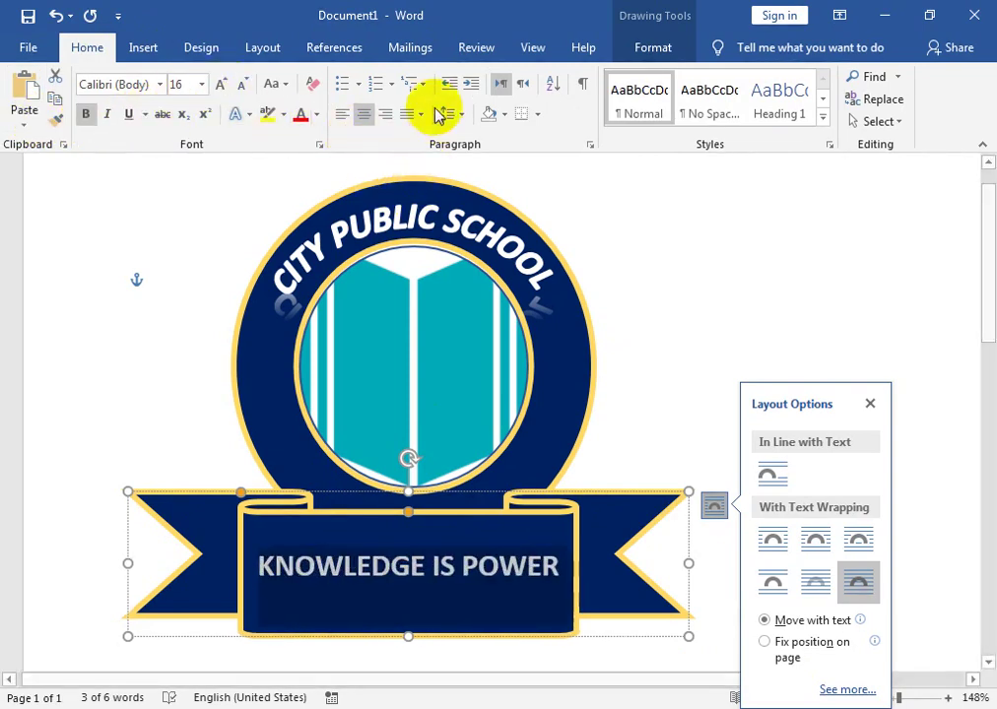
left_click(665, 49)
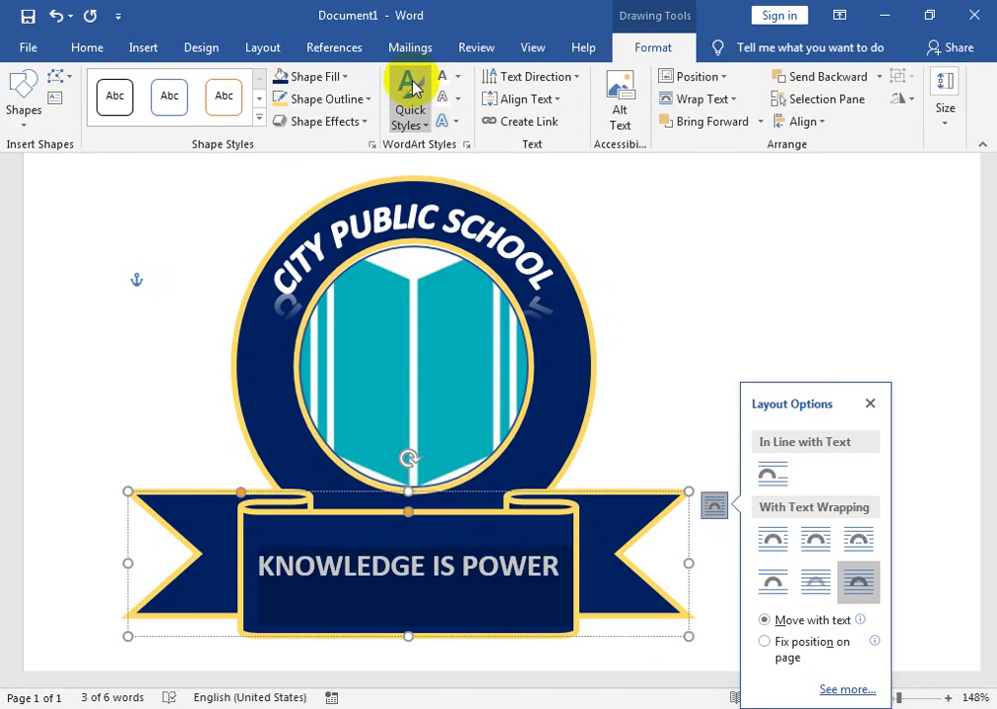
left_click(363, 99)
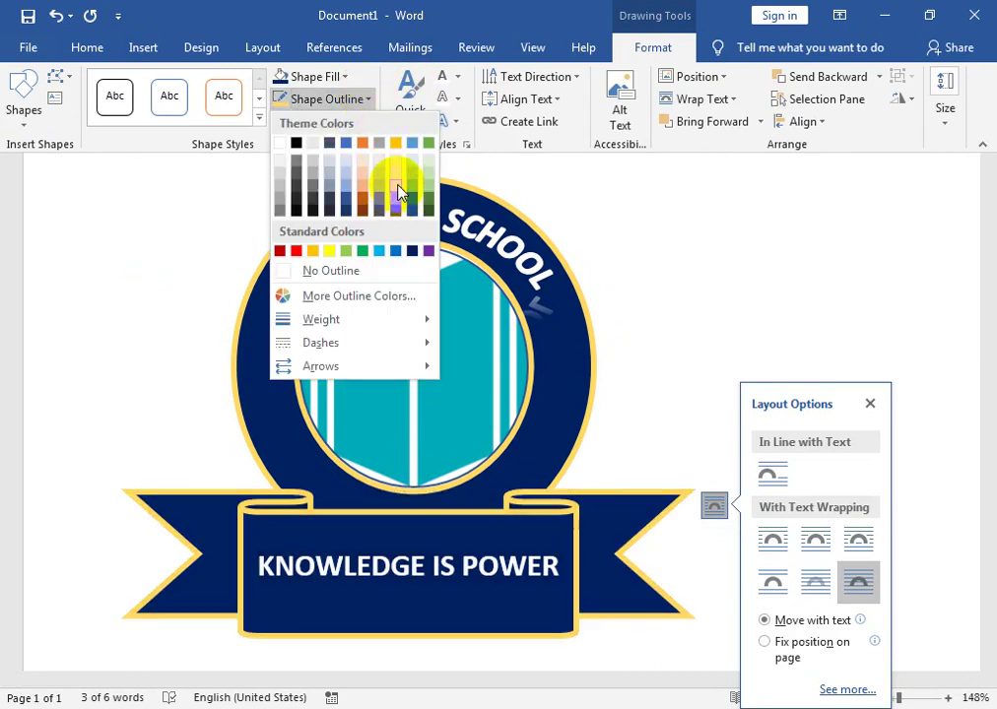
left_click(315, 566)
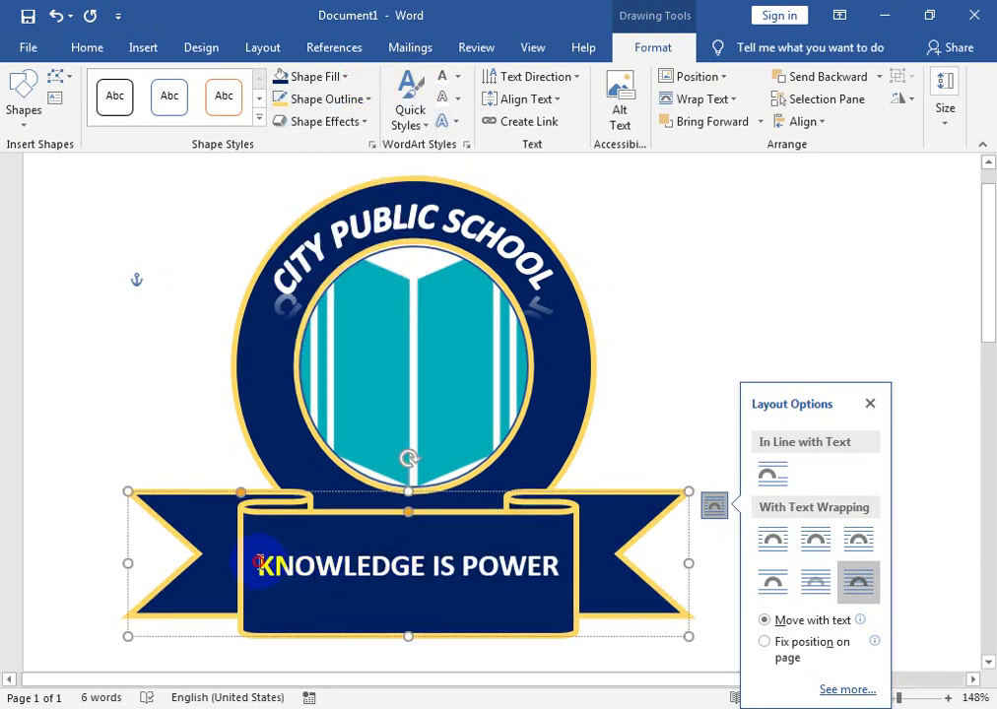
left_click_drag(259, 564, 559, 566)
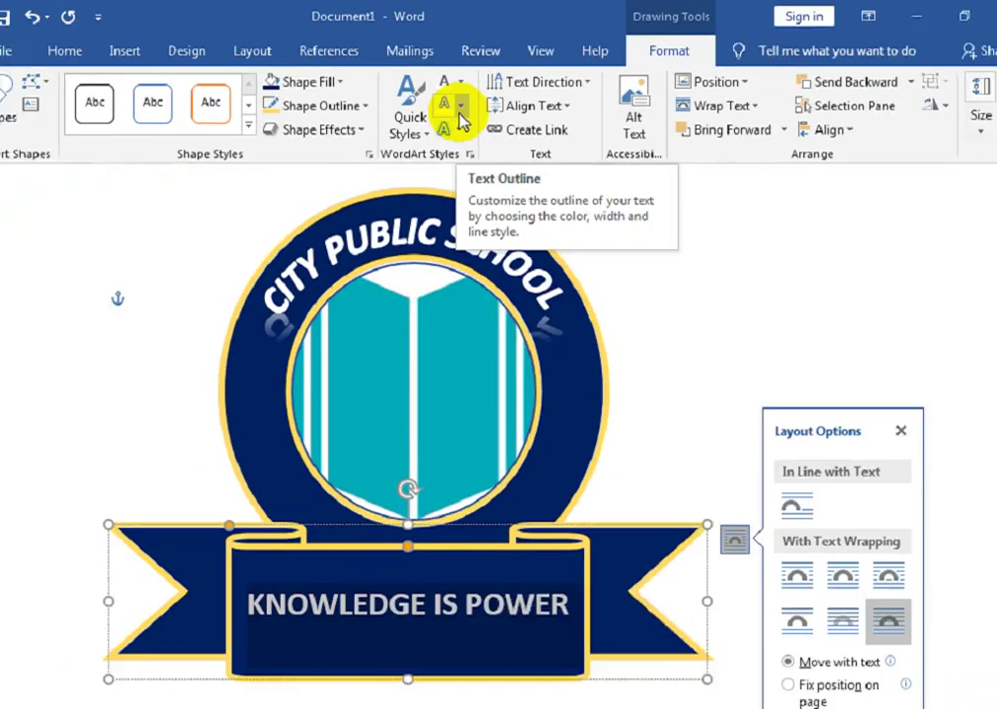
Apply a gold text outline to KNOWLEDGE IS POWER and the CITY PUBLIC SCHOOL words.
left_click(457, 99)
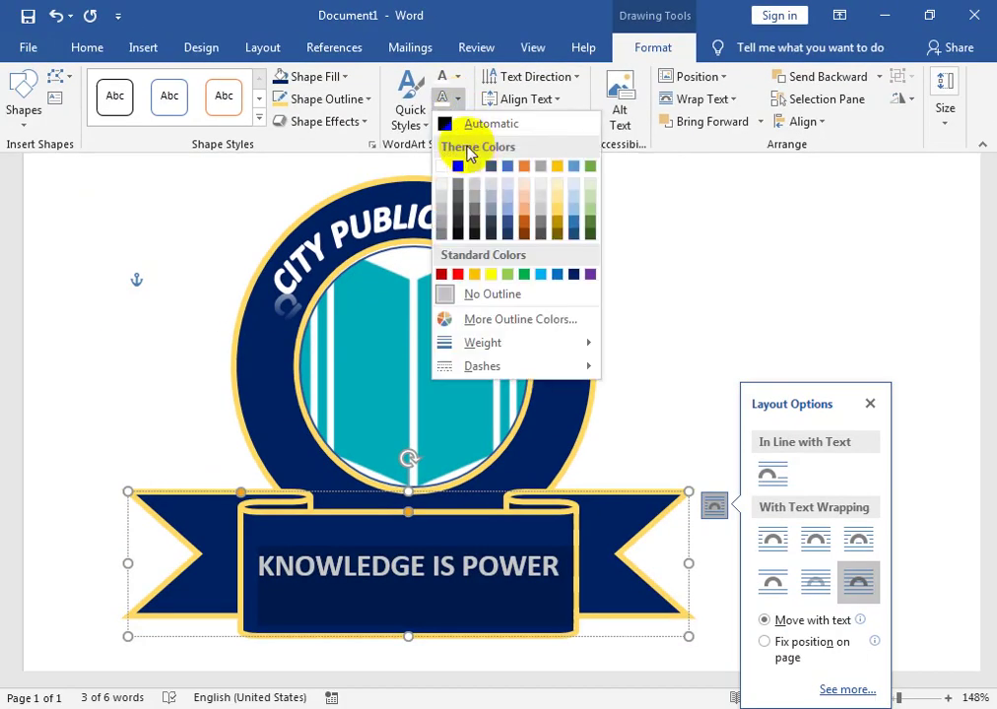
left_click(553, 211)
left_click(273, 221)
left_click_drag(273, 221, 473, 236)
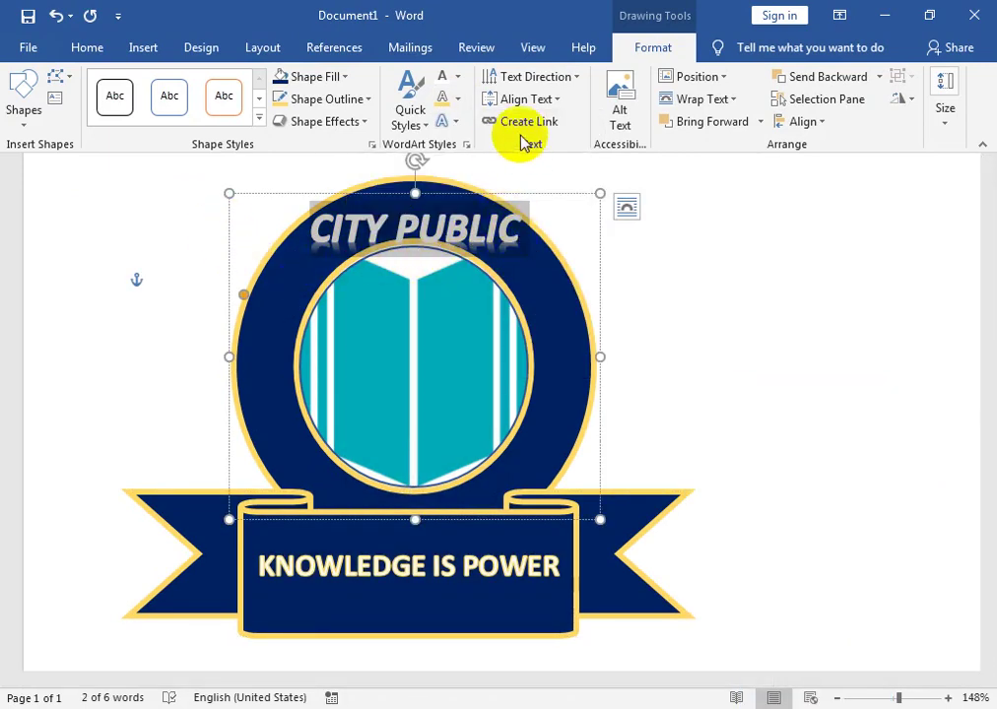
left_click(458, 99)
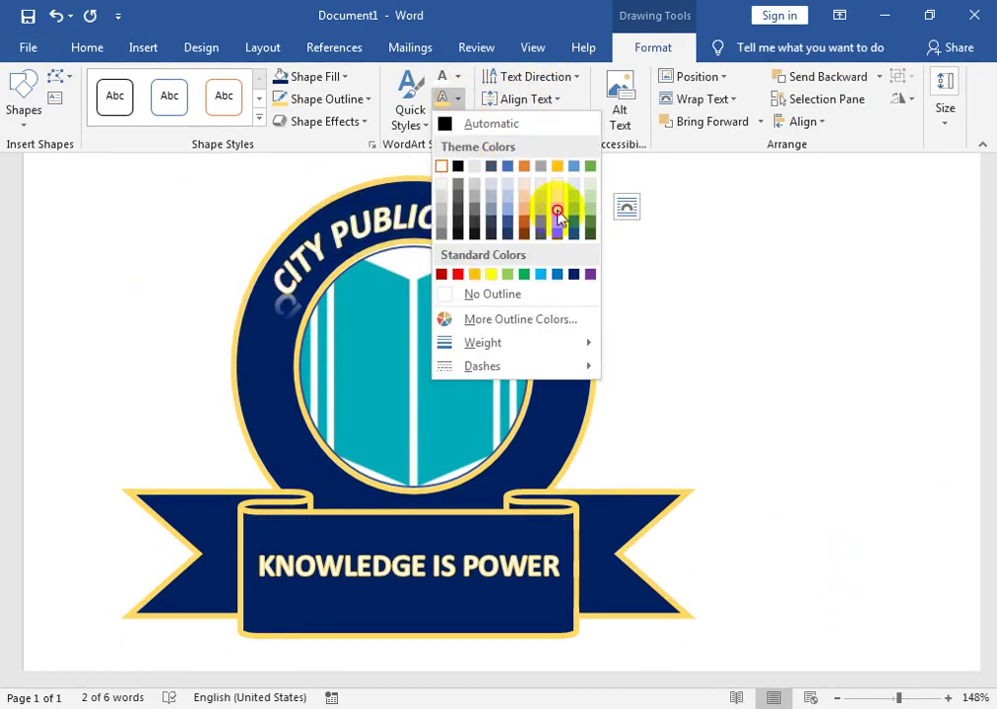
left_click(557, 214)
left_click(669, 256)
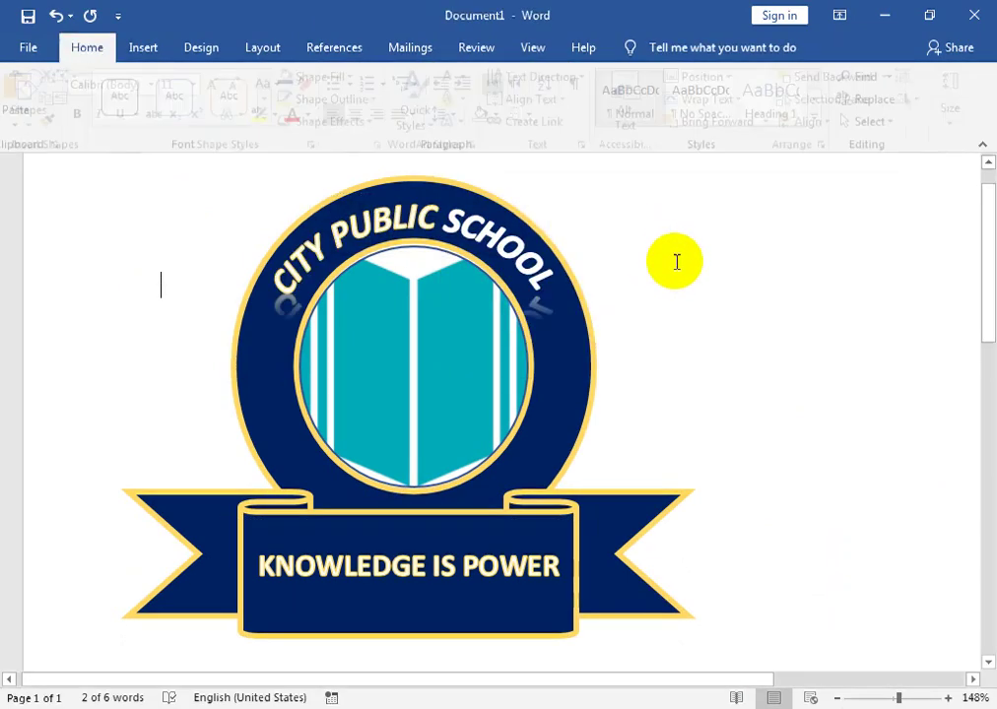
Reselect all of CITY PUBLIC SCHOOL and reapply the gold text outline.
left_click(448, 222)
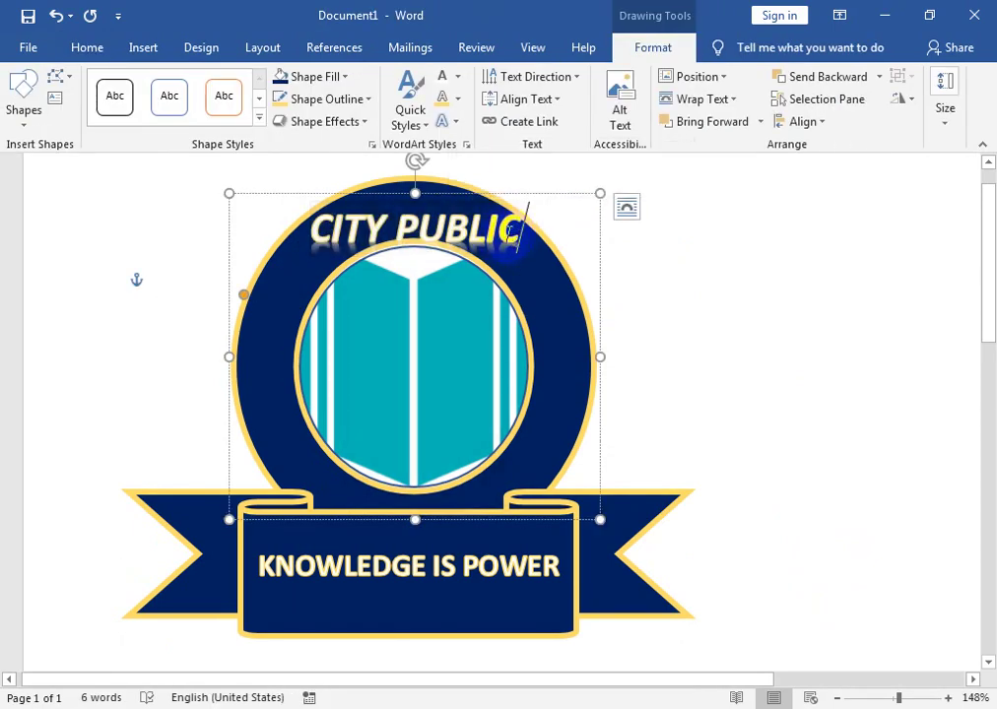
triple_click(516, 241)
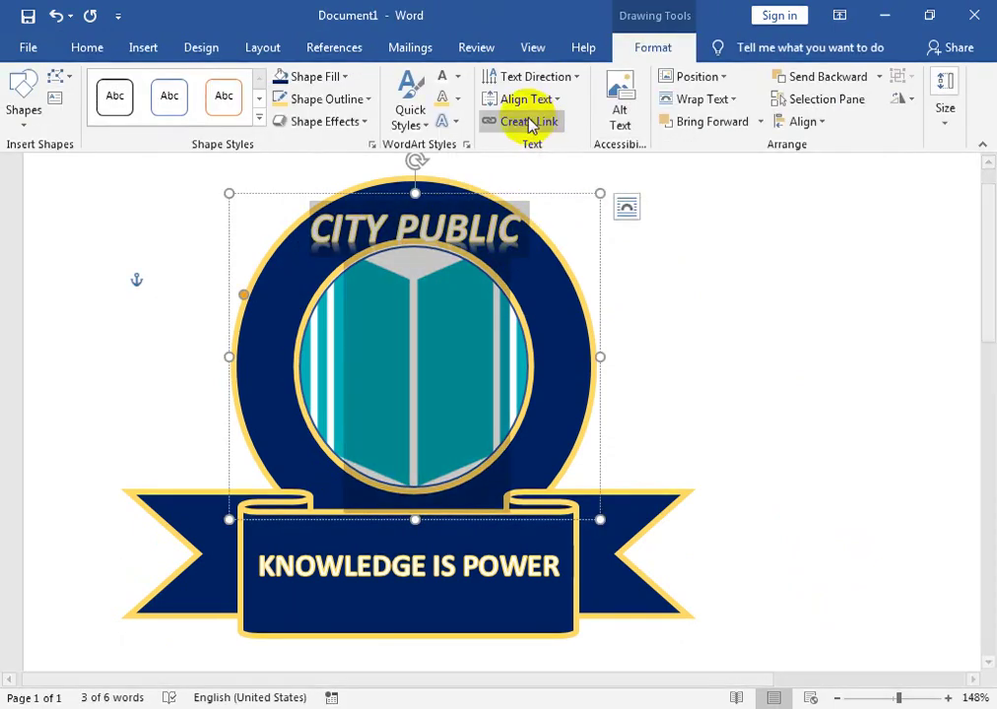
left_click(457, 99)
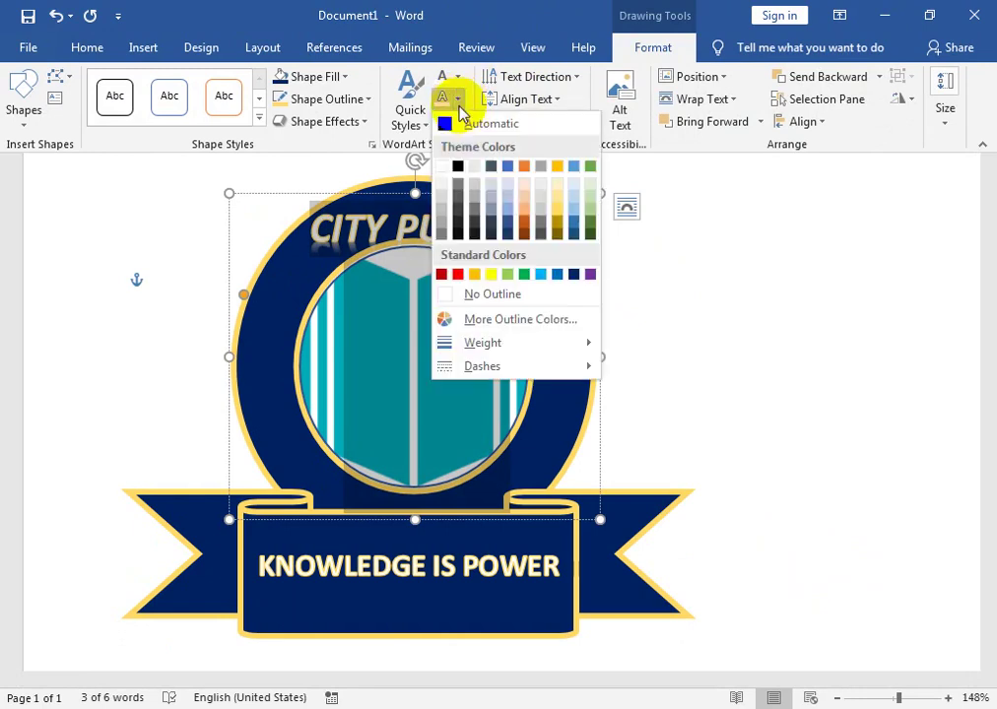
left_click(560, 213)
left_click(652, 268)
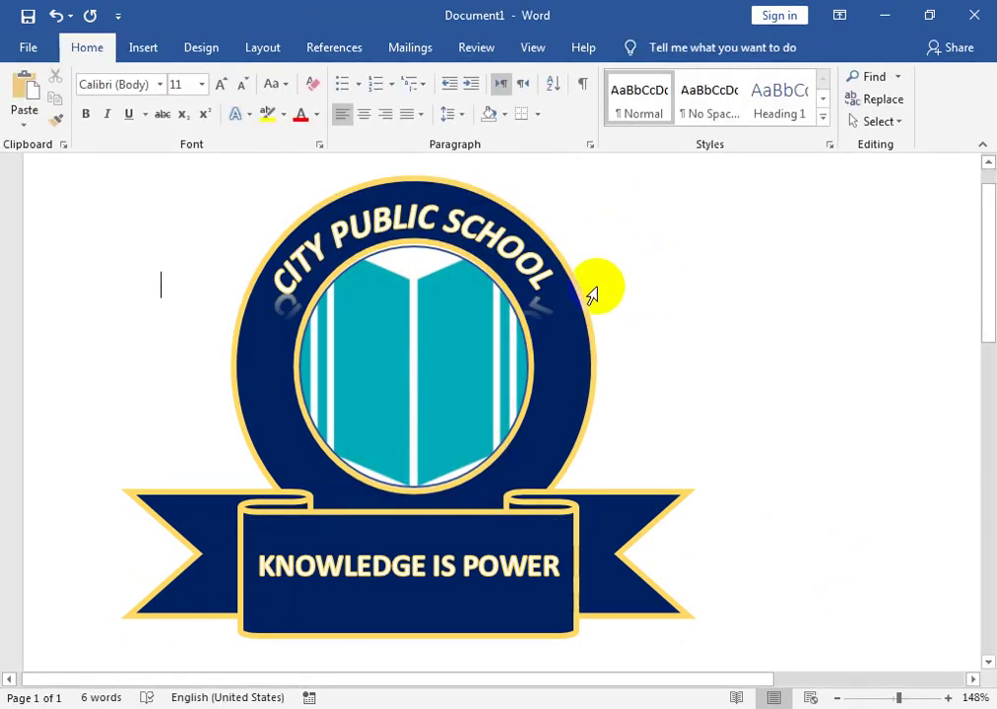
left_click(377, 562)
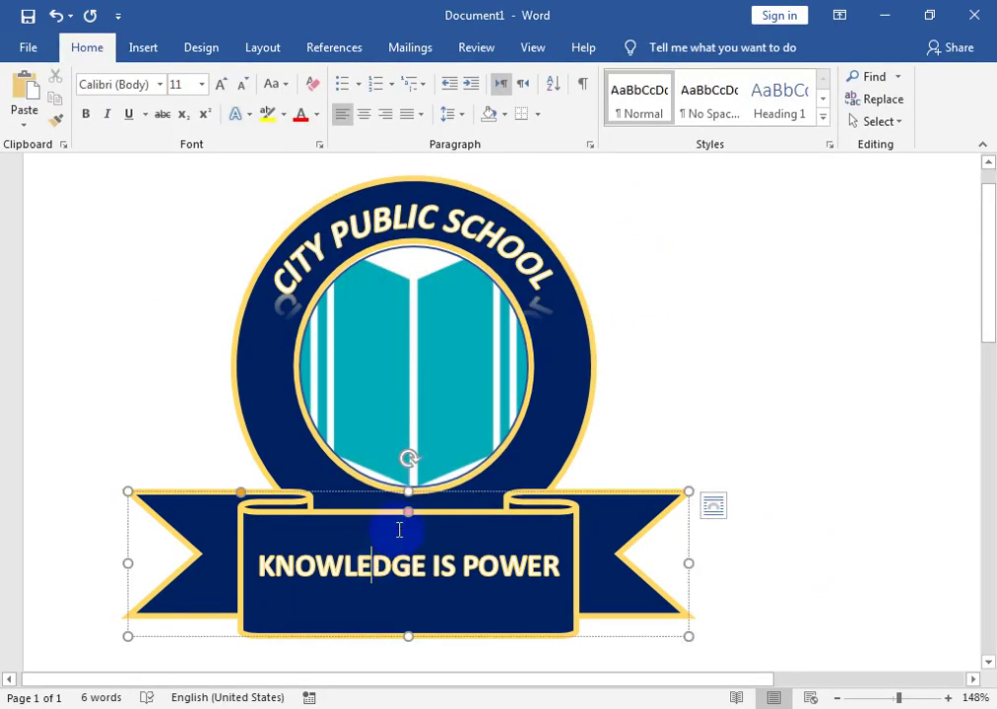
Draw a rectangle across the lower banner, make it hold text, and switch input to Urdu.
left_click(85, 48)
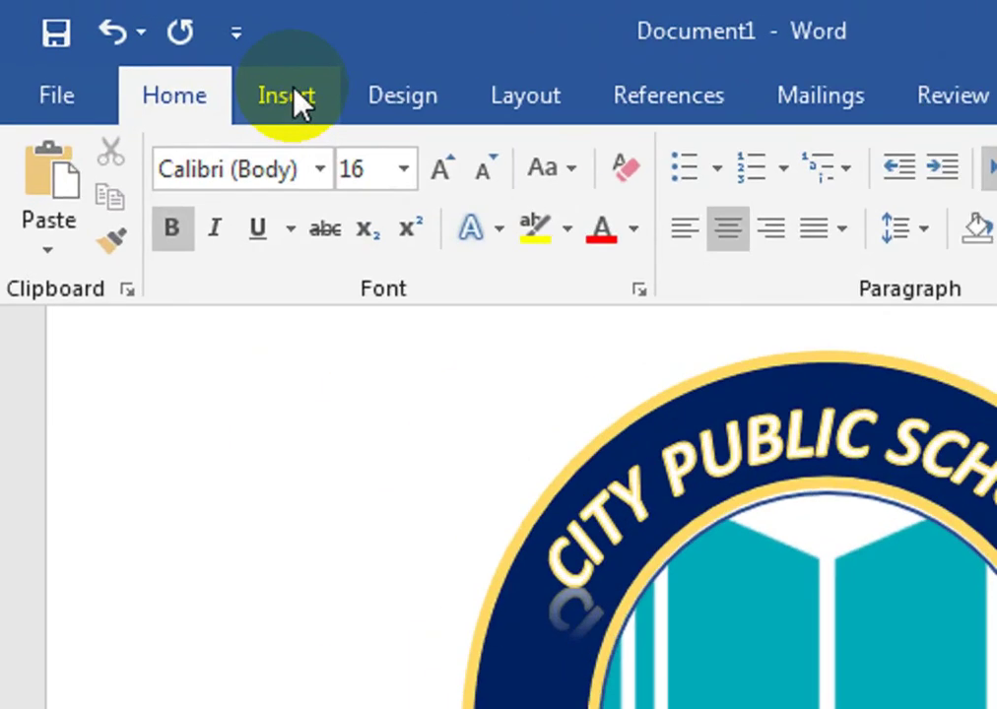
left_click(146, 49)
left_click(140, 122)
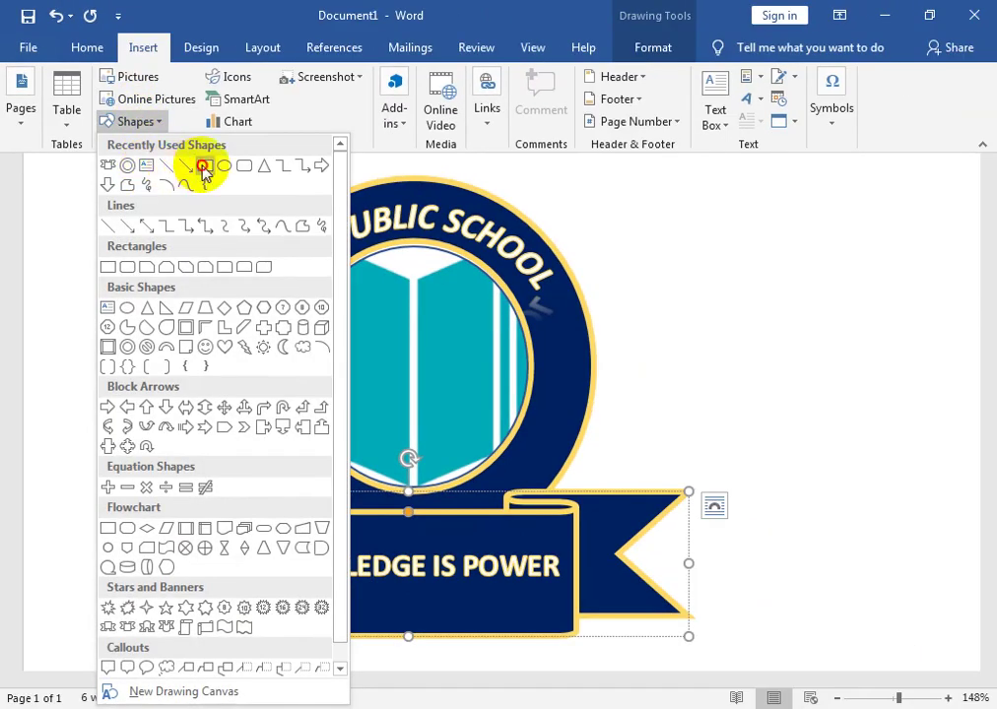
left_click(204, 168)
left_click_drag(254, 581, 571, 633)
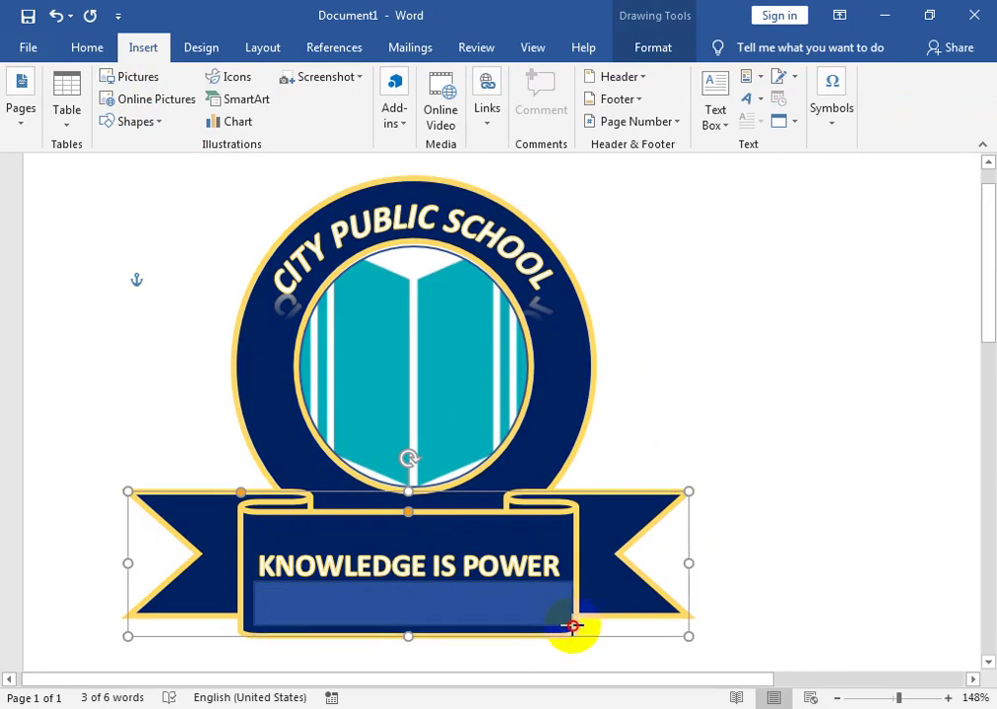
left_click_drag(572, 633, 573, 631)
right_click(482, 608)
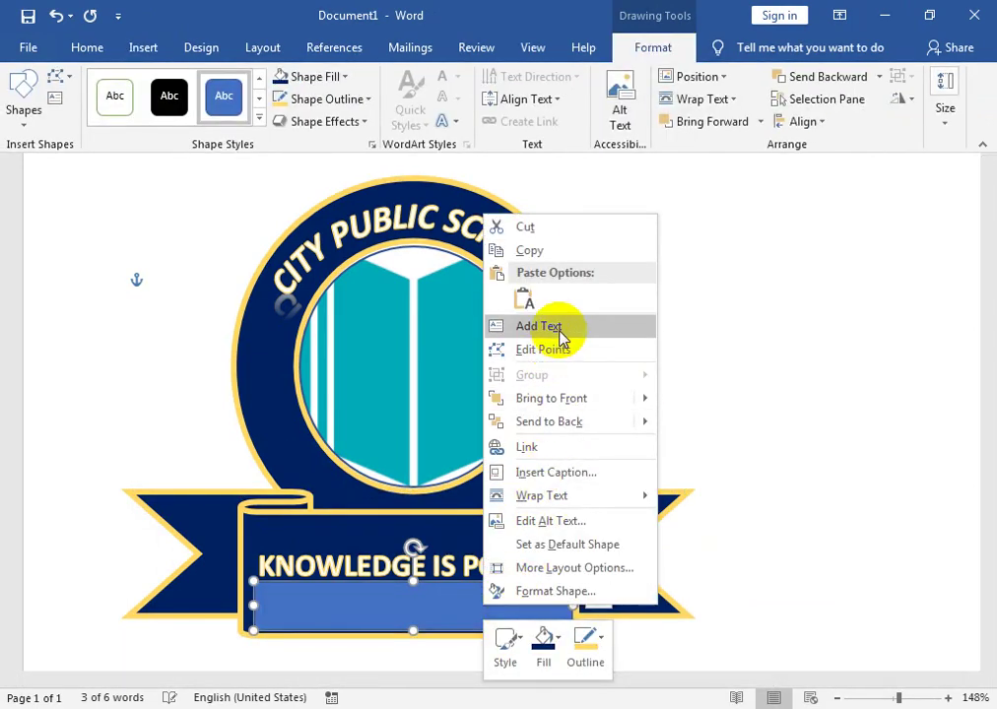
left_click(558, 325)
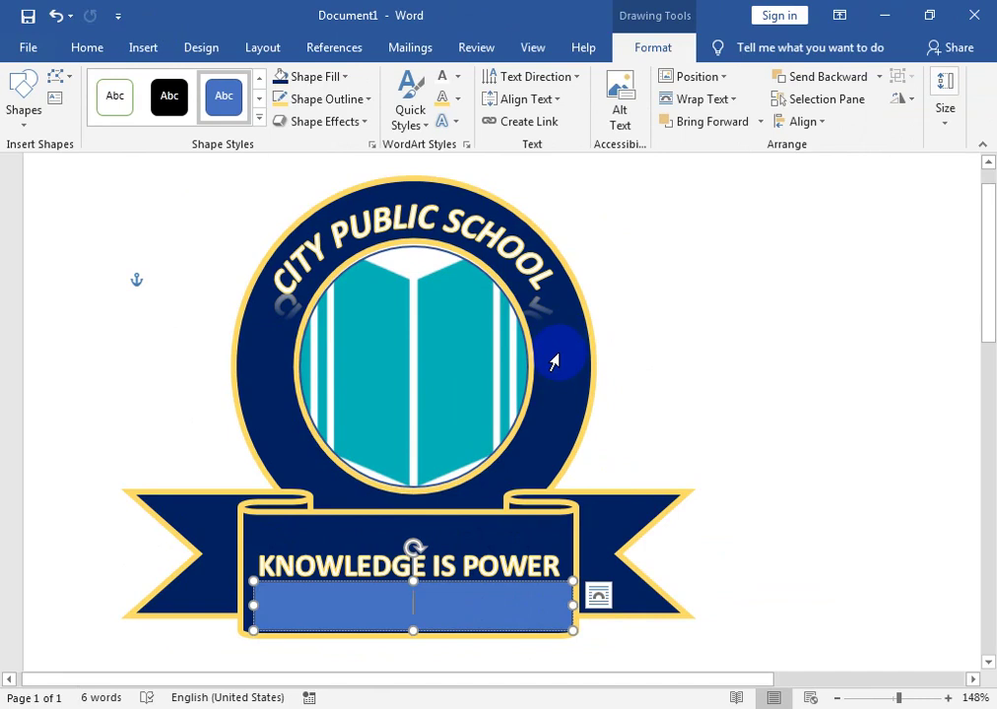
left_click(779, 674)
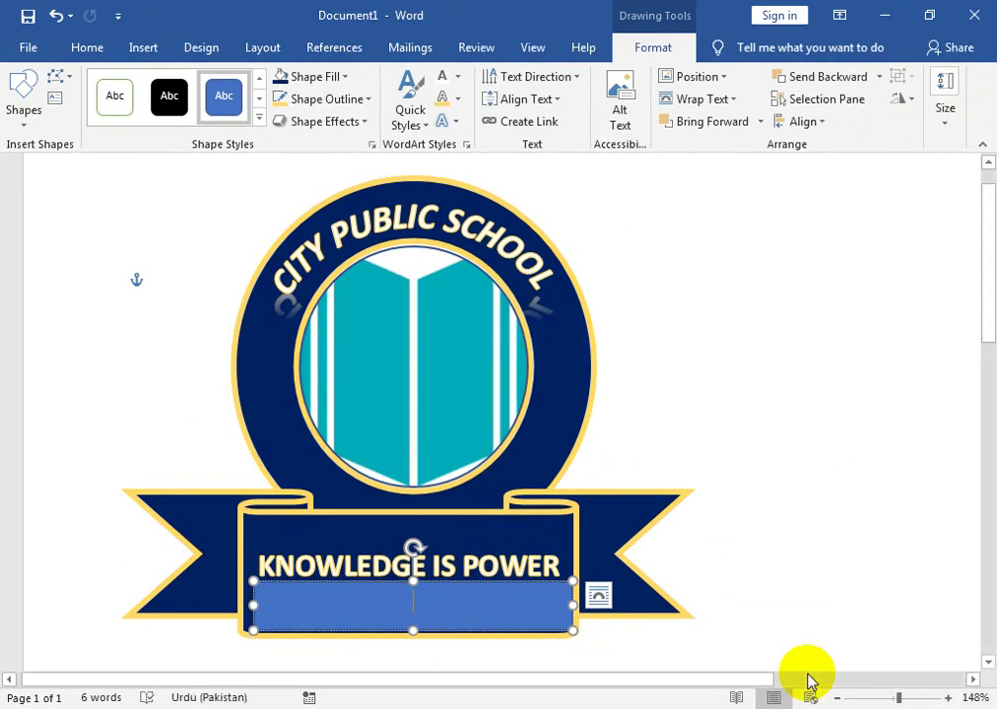
Type the Urdu motto 'رب زدنی علما', grow it to 14 pt, and move the box over the book.
type("رب زد")
type("نی")
type(" علم")
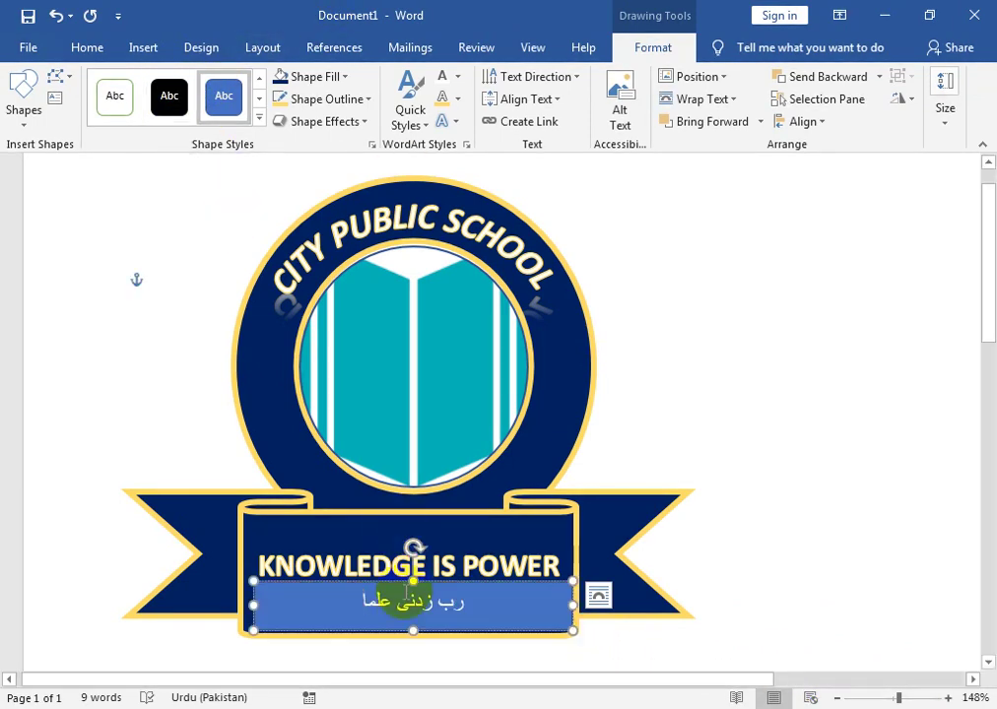
left_click_drag(364, 595, 495, 615)
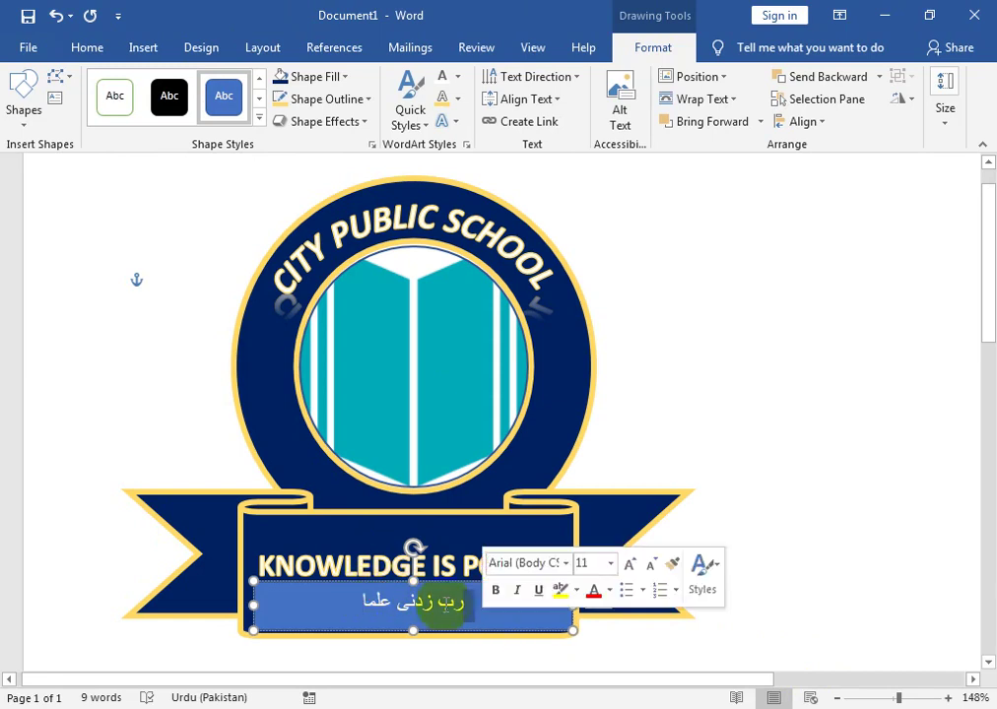
left_click(98, 49)
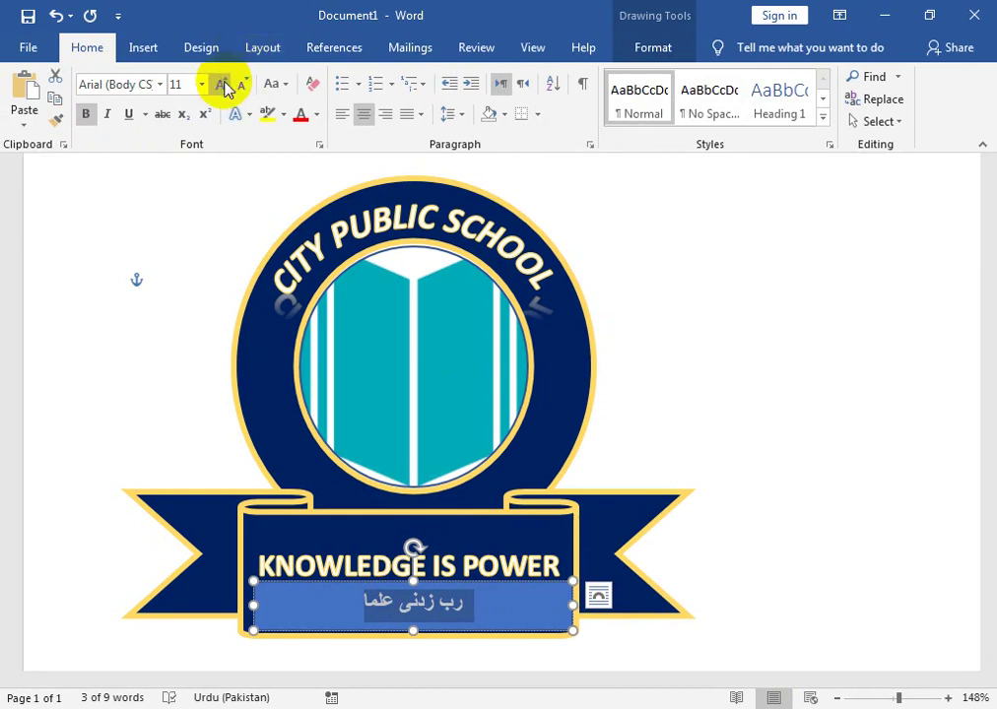
left_click(221, 84)
left_click(221, 84)
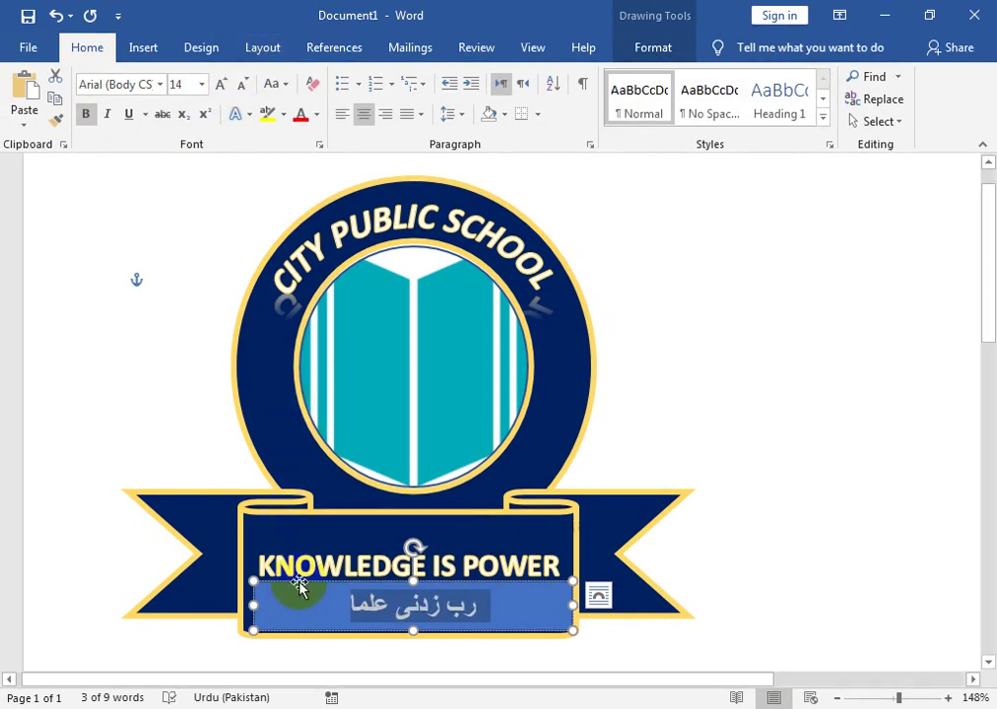
left_click_drag(299, 585, 308, 328)
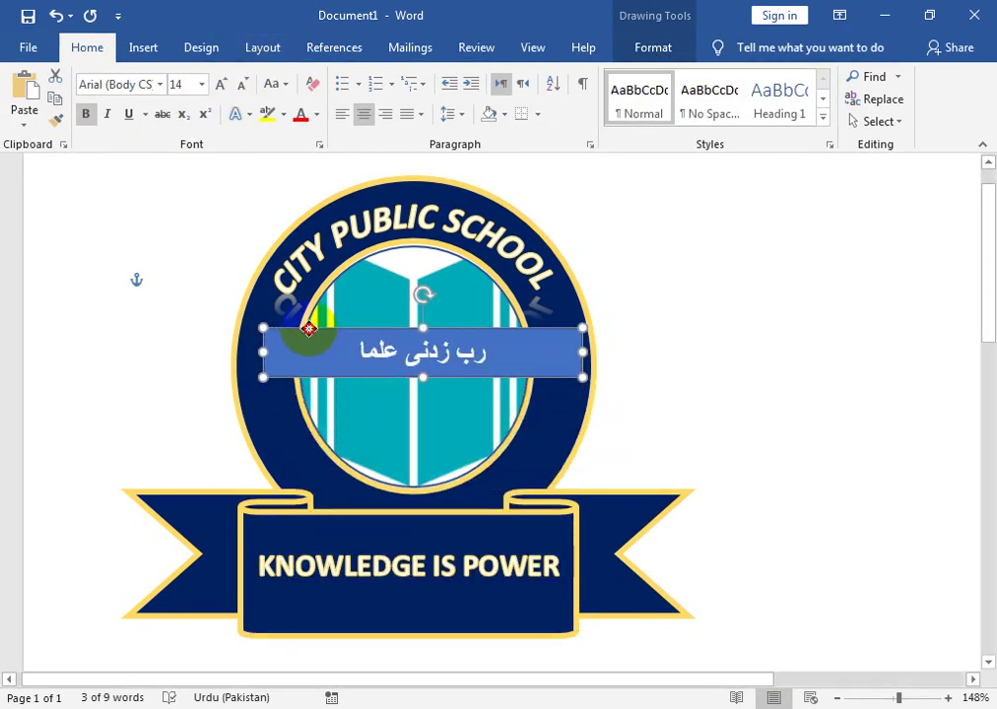
Give the motto box no fill, no outline, and an Arch: Down text transform.
left_click(653, 49)
left_click(313, 77)
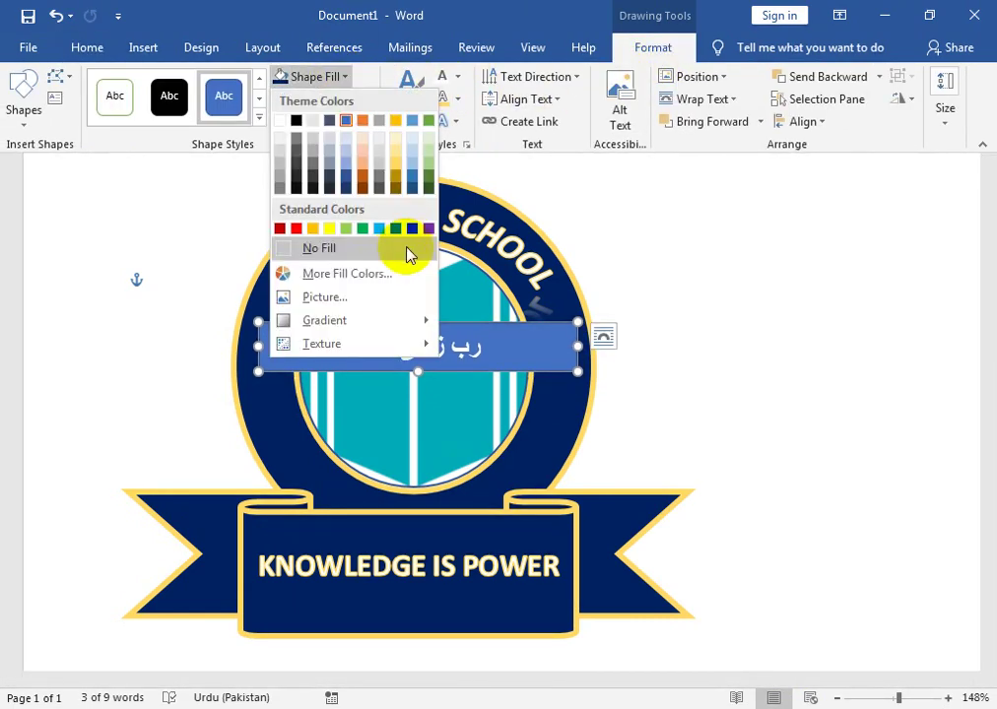
left_click(363, 252)
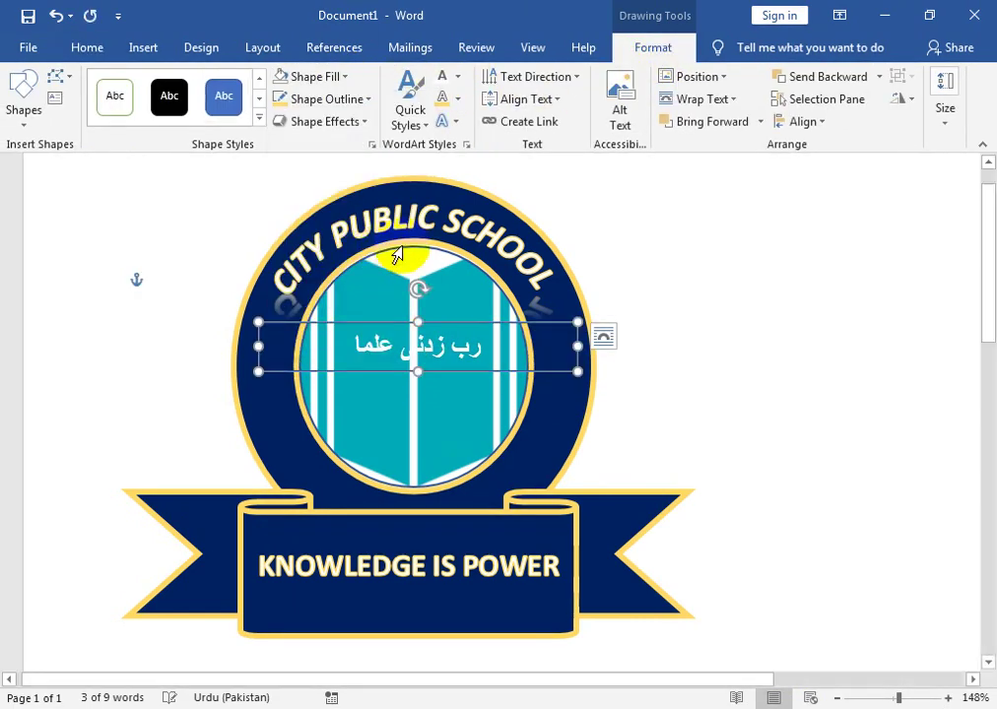
left_click(366, 99)
left_click(330, 272)
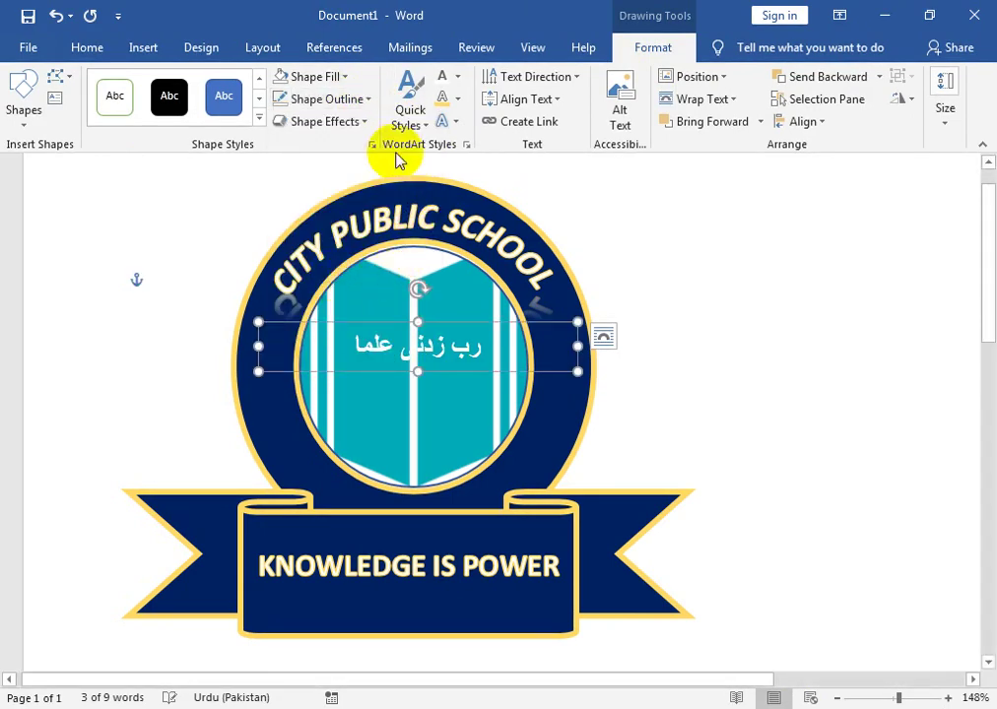
left_click(368, 125)
mouse_move(344, 332)
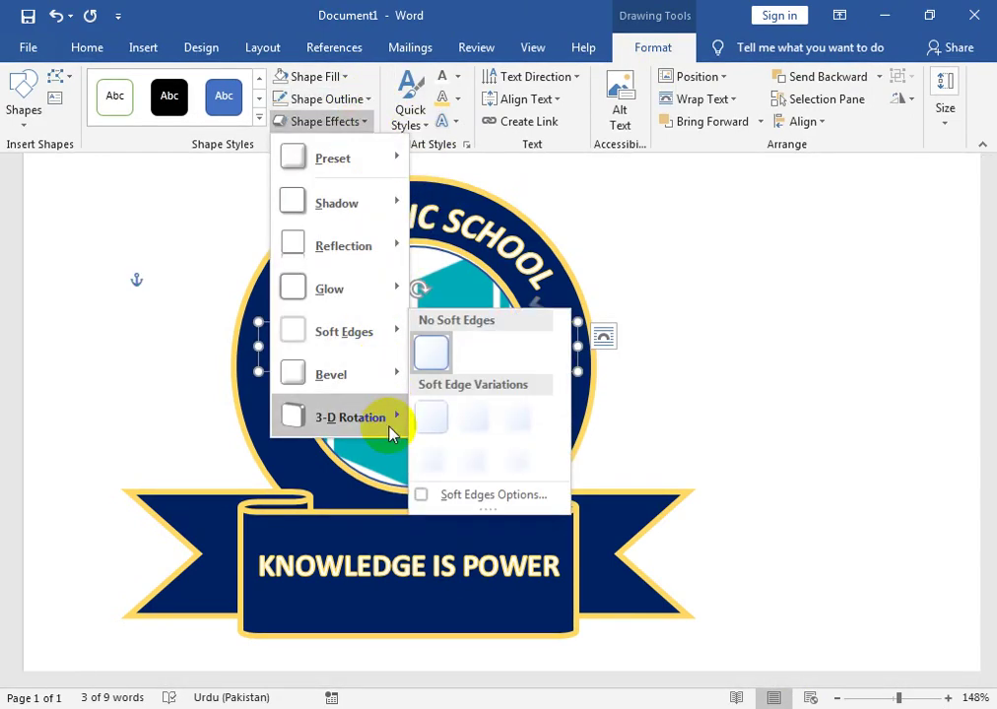
left_click(449, 122)
mouse_move(503, 372)
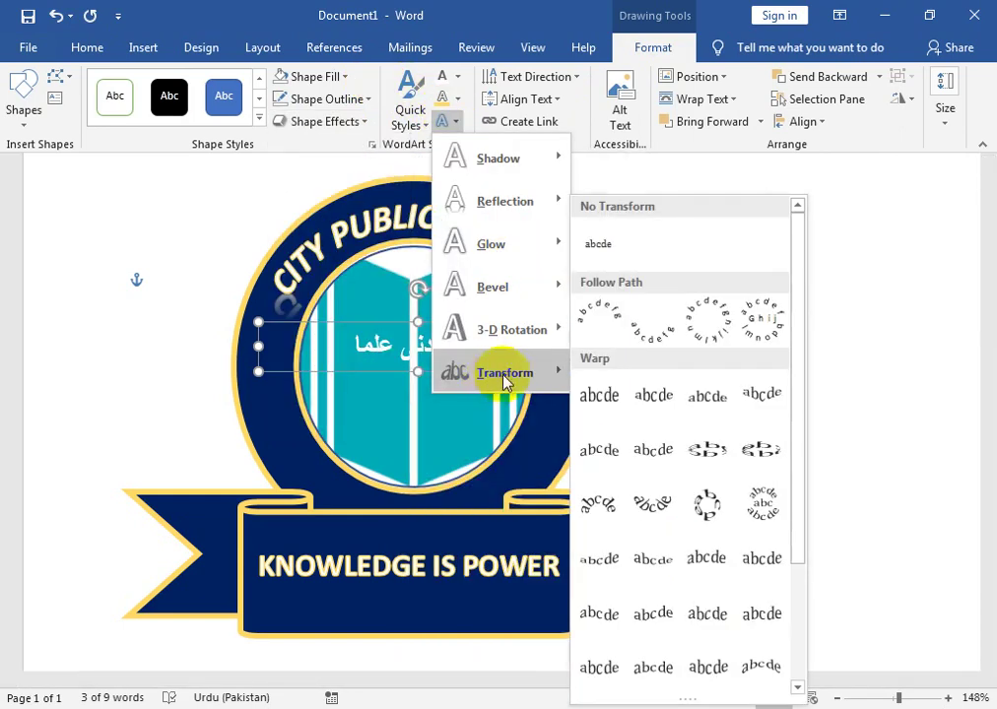
left_click(658, 338)
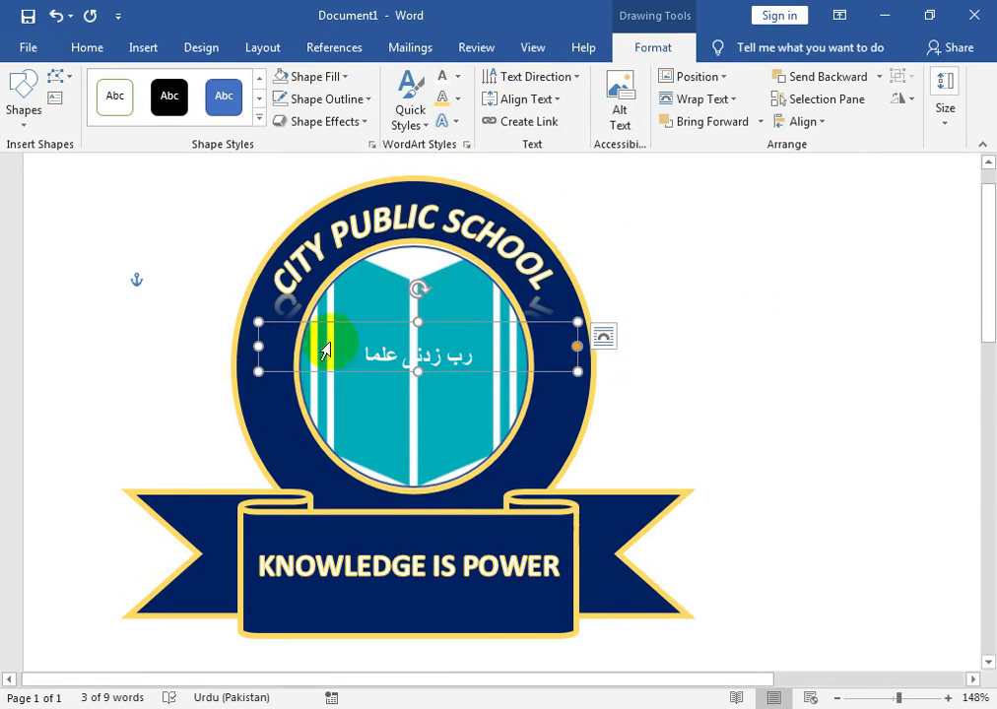
Move the Urdu motto down beneath KNOWLEDGE IS POWER on the ribbon.
mouse_move(412, 374)
left_mouse_down()
mouse_move(406, 338)
mouse_move(395, 572)
left_mouse_up()
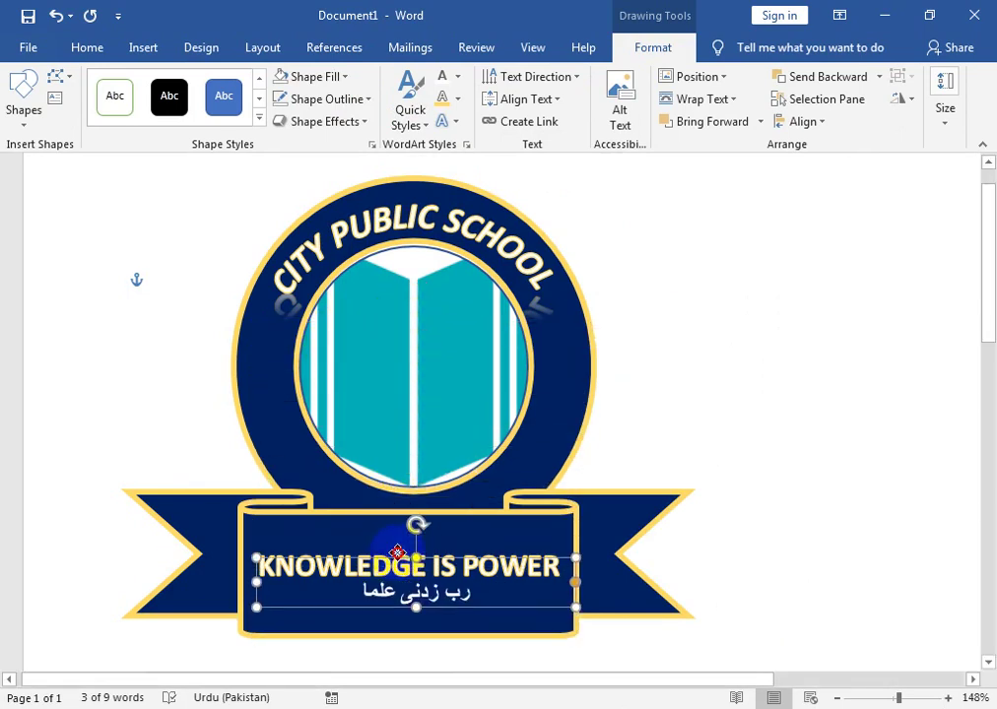
left_click_drag(395, 572, 396, 559)
left_click(659, 230)
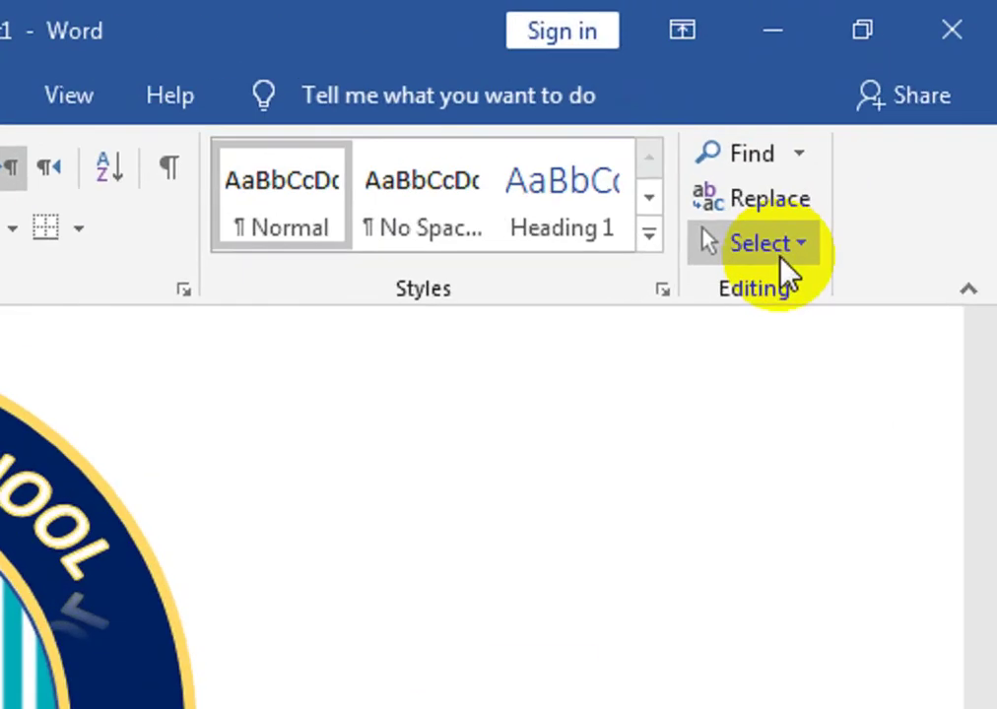
Select every badge shape with Select Objects and group them into one object.
left_click(886, 125)
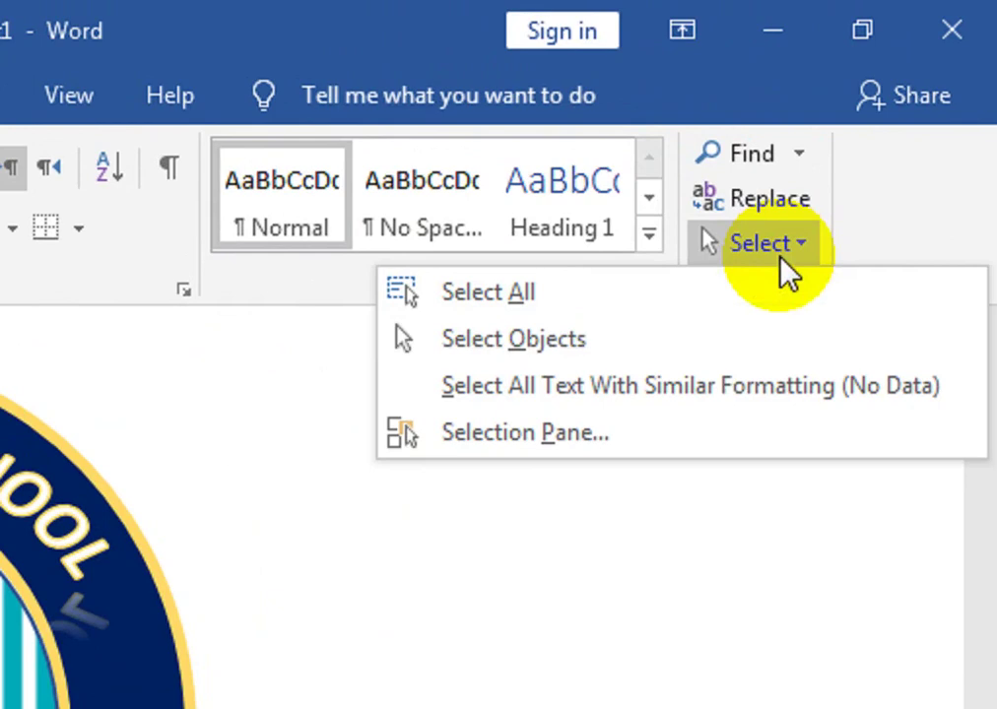
left_click(740, 355)
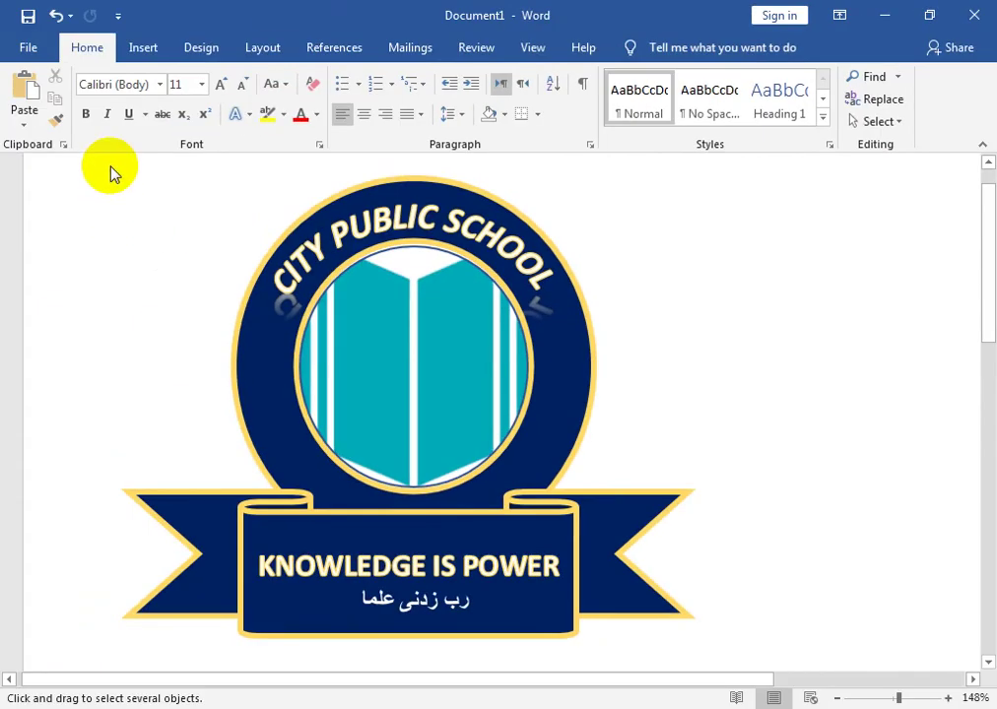
mouse_move(97, 163)
left_mouse_down()
mouse_move(805, 643)
mouse_move(791, 630)
left_mouse_up()
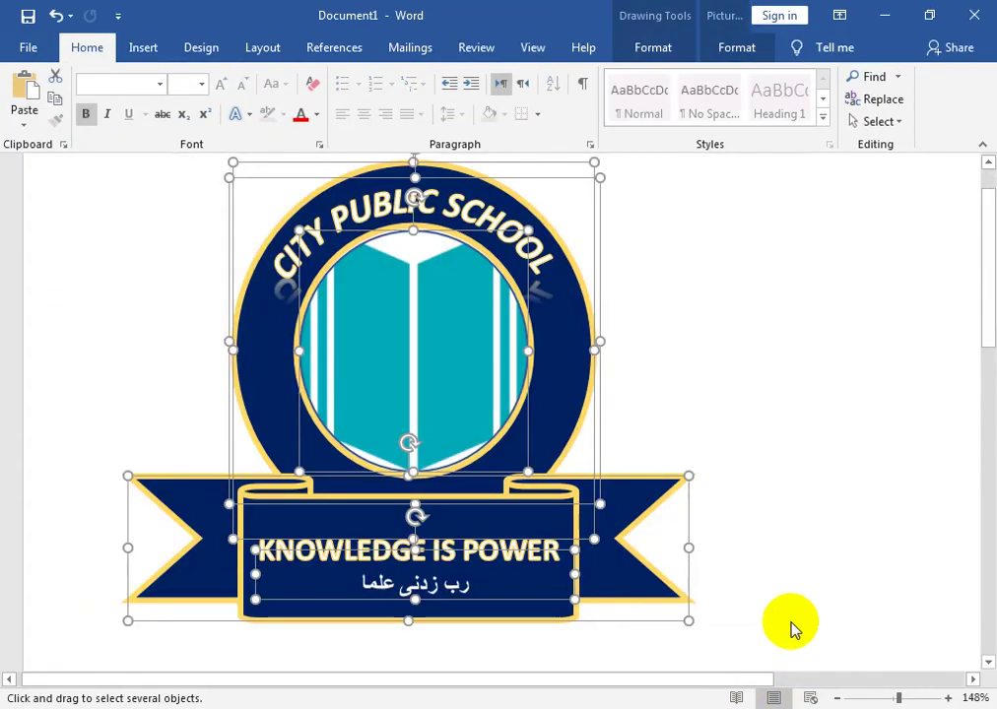
right_click(511, 233)
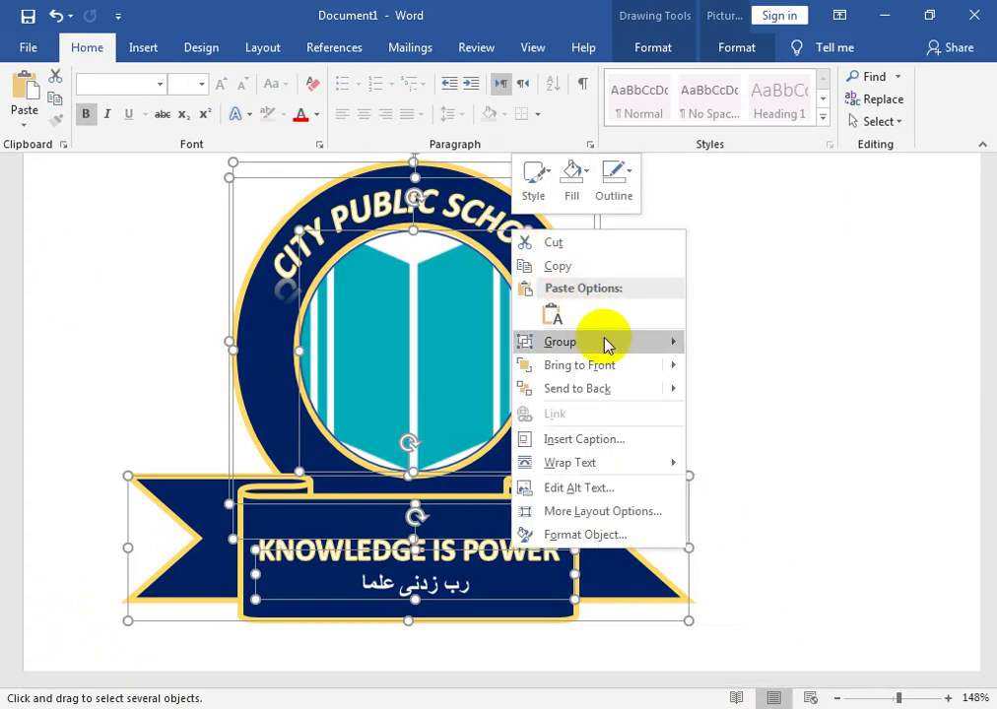
left_click(738, 347)
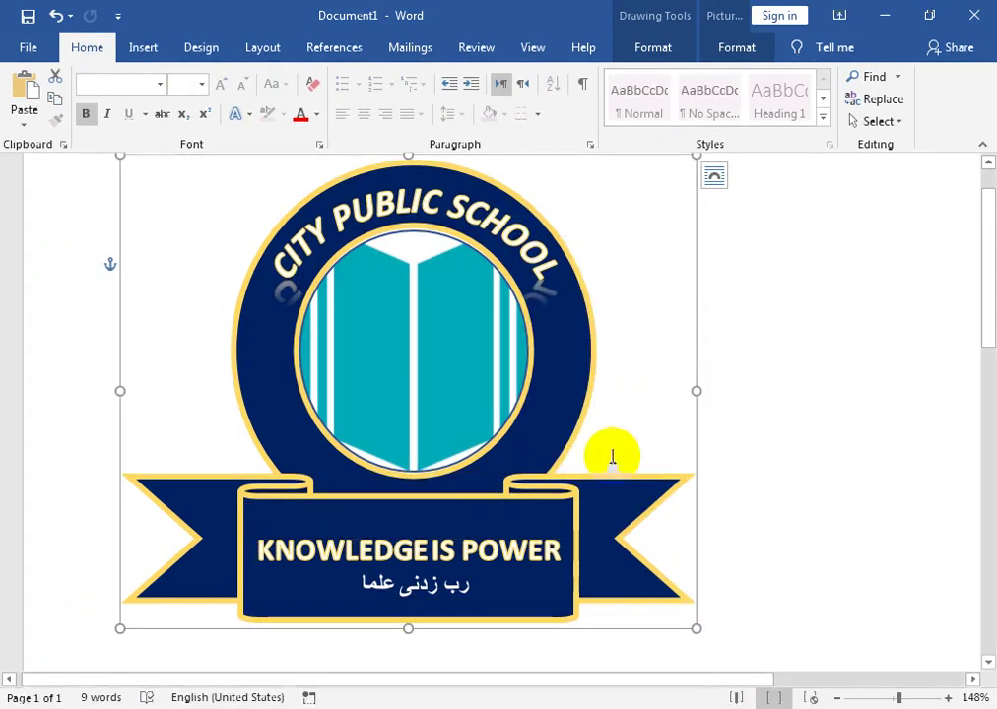
left_click(635, 57)
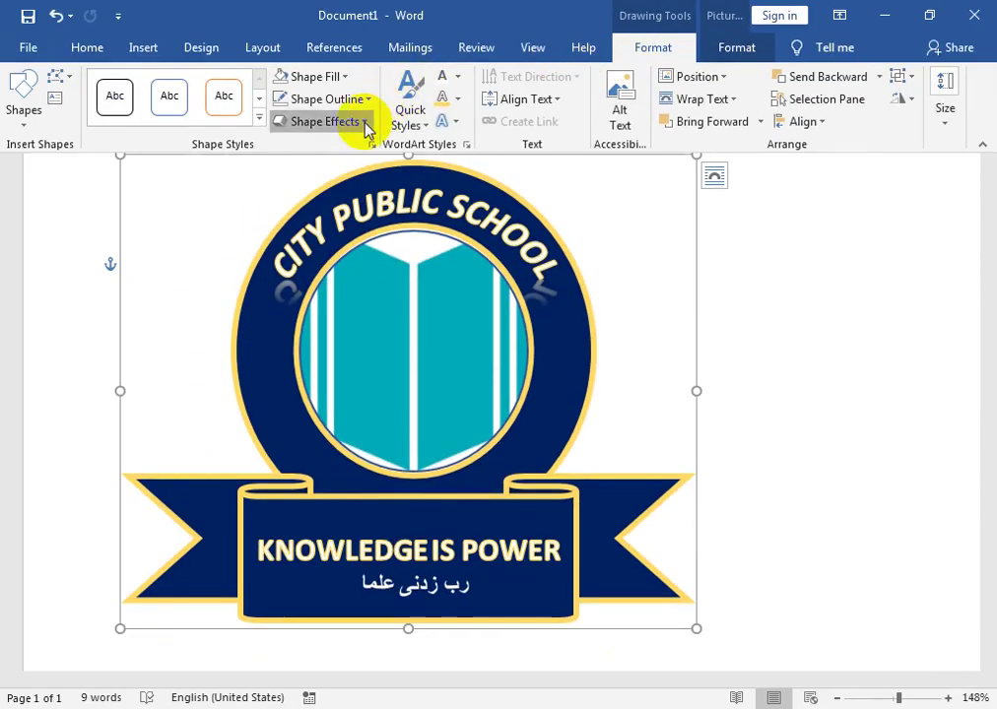
Give the grouped badge an outer drop shadow and widen it so the slogan fits on one line.
left_click(362, 122)
mouse_move(337, 203)
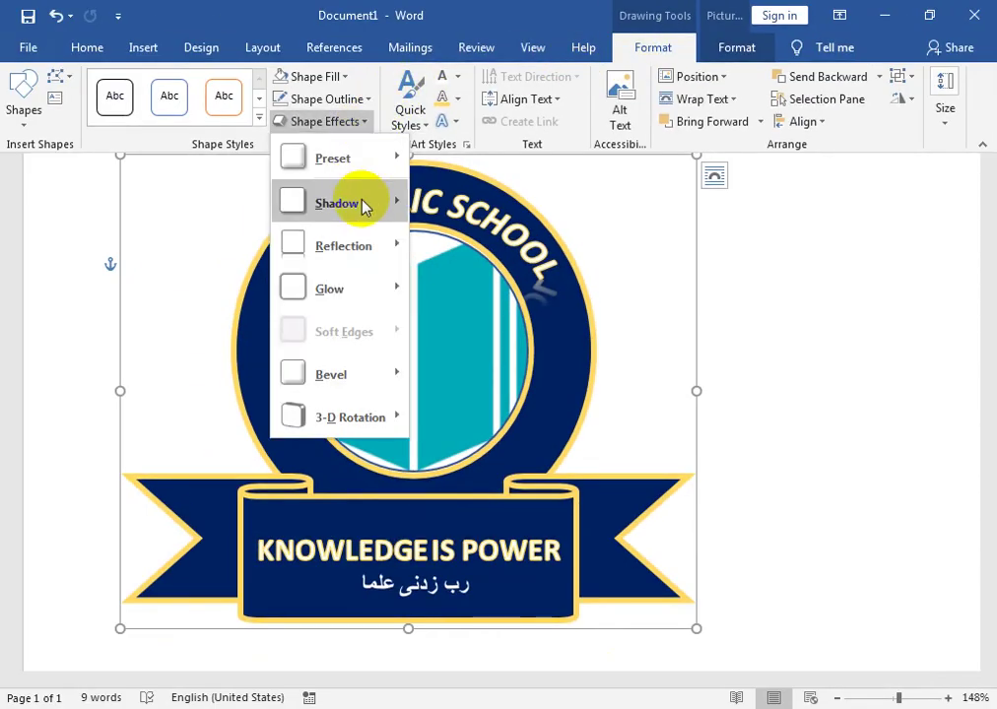
left_click(451, 272)
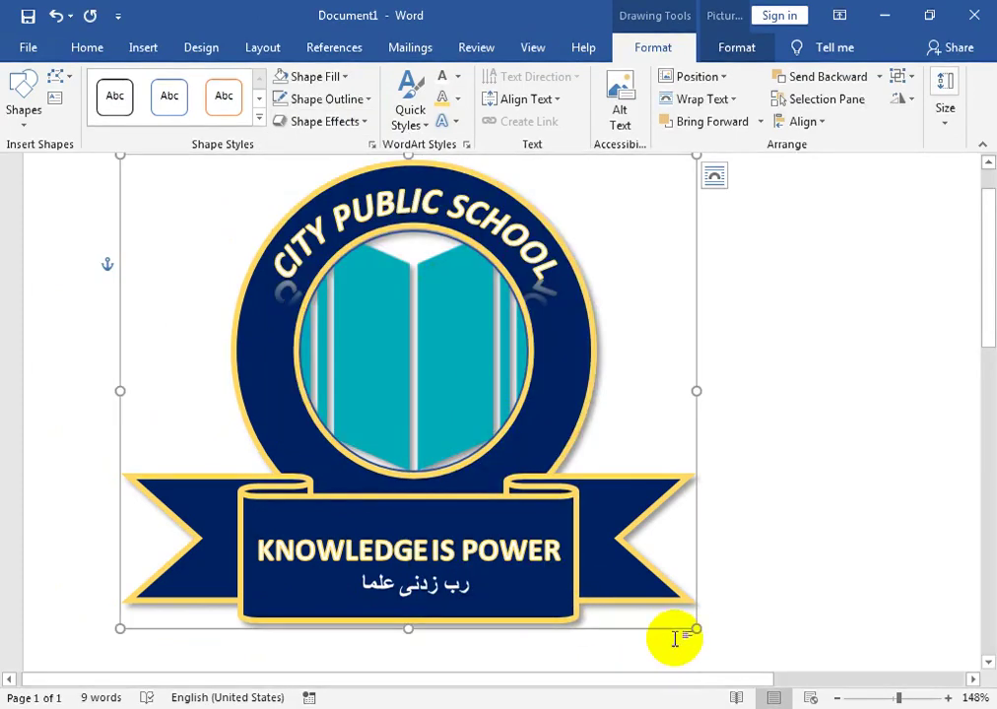
left_click_drag(671, 628, 660, 603)
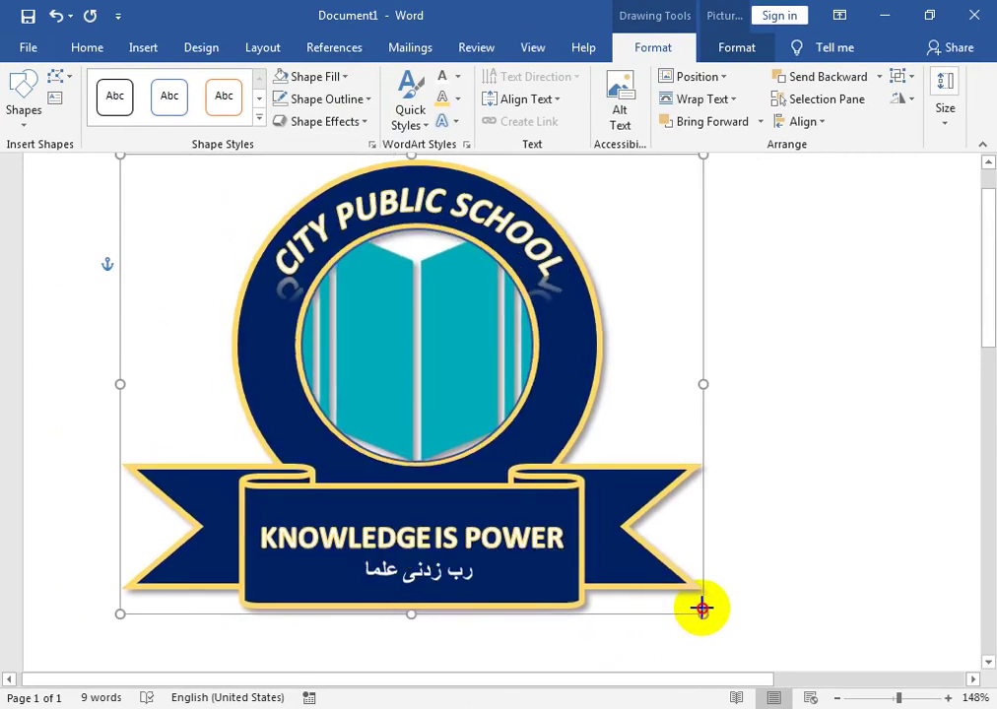
left_click_drag(660, 604, 706, 610)
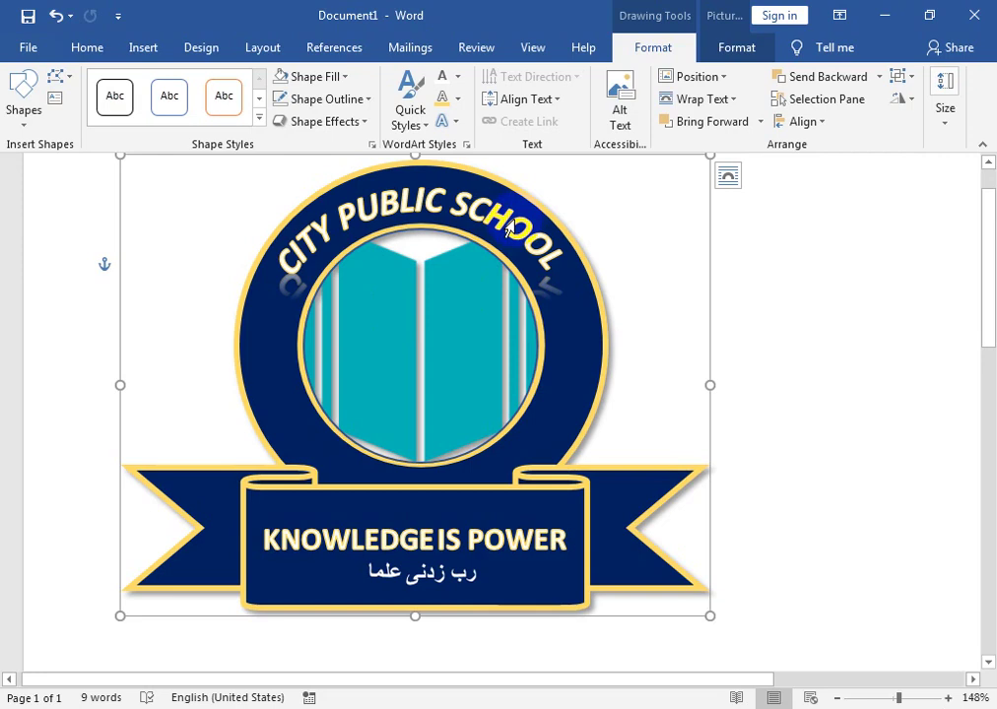
scroll(513, 187, "up", 1)
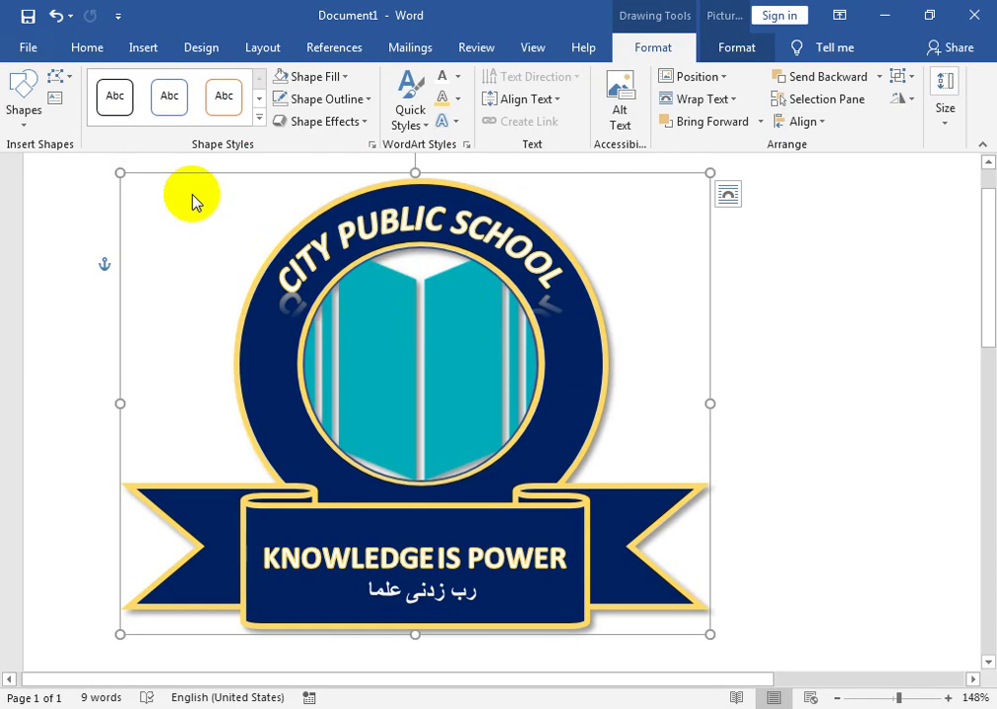
left_click(369, 299)
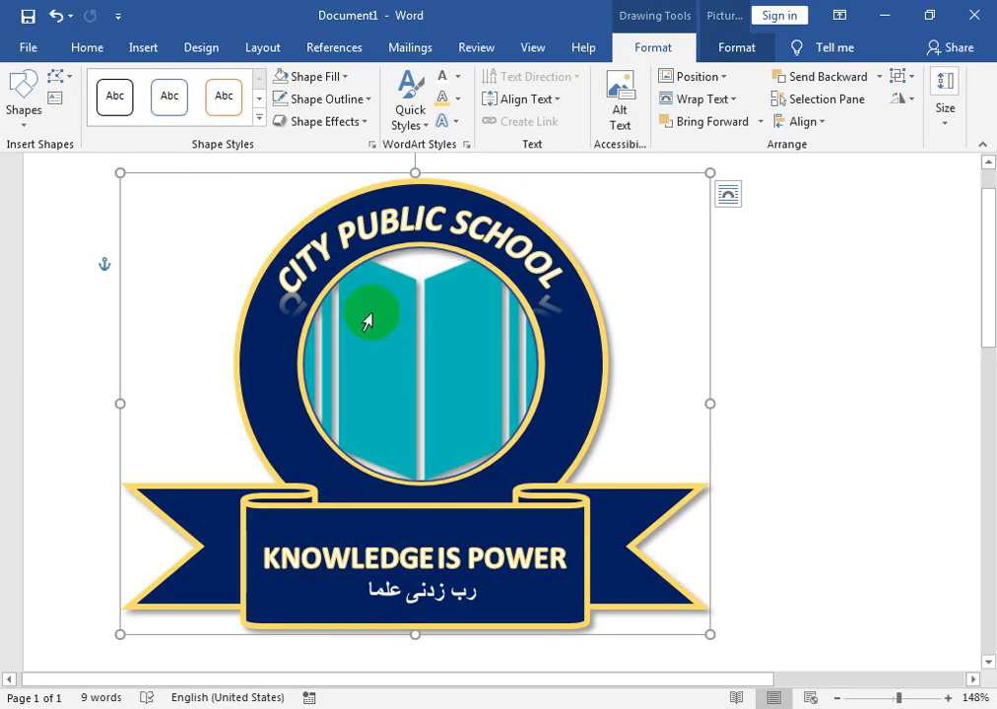